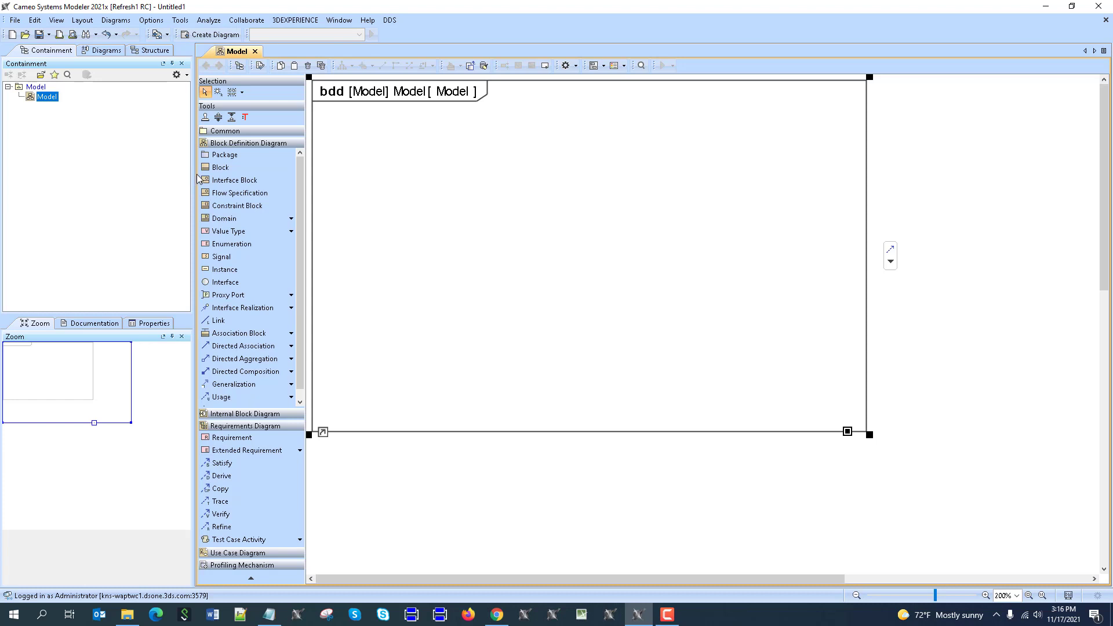
Place three blocks on the diagram, naming the top one System.
click(235, 166)
click(515, 153)
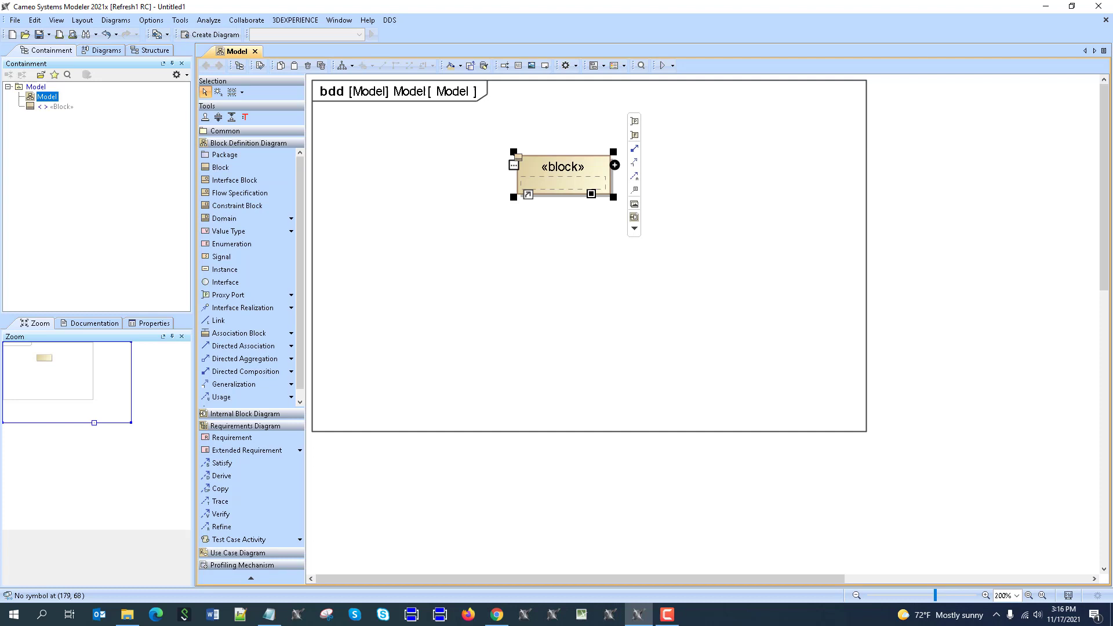
text(System)
key(Return)
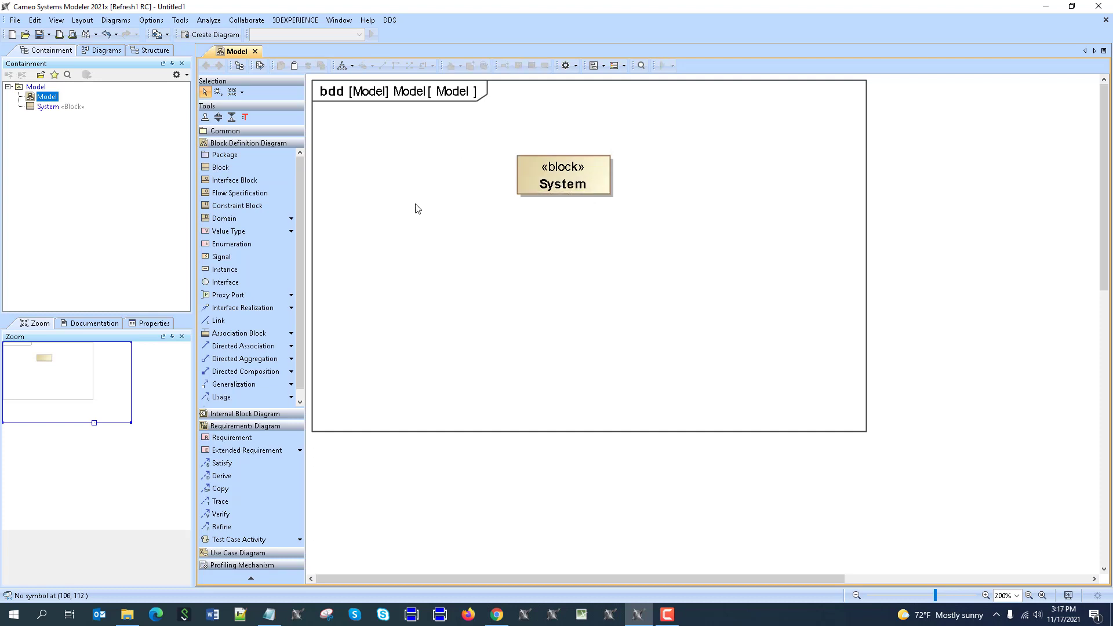
click(220, 166)
click(472, 242)
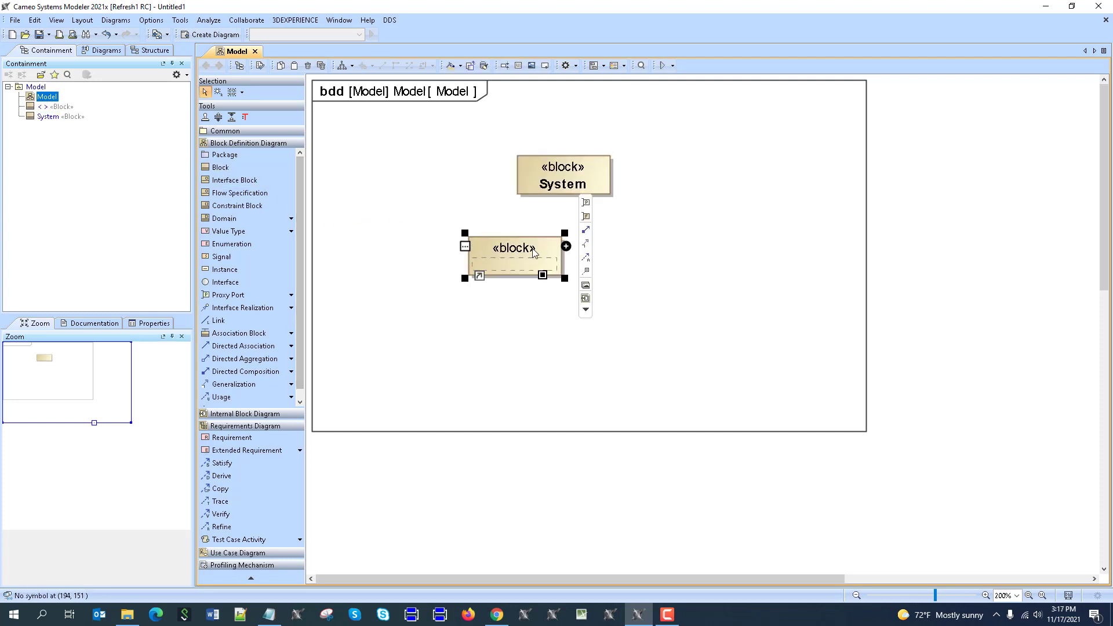
drag(536, 255, 499, 256)
click(275, 167)
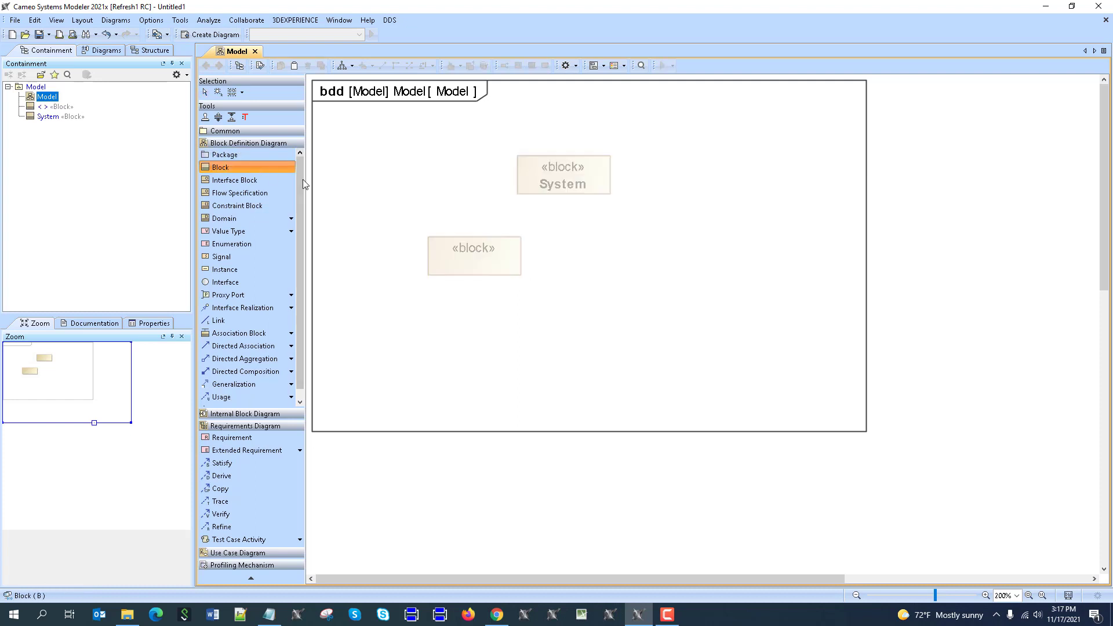
click(621, 238)
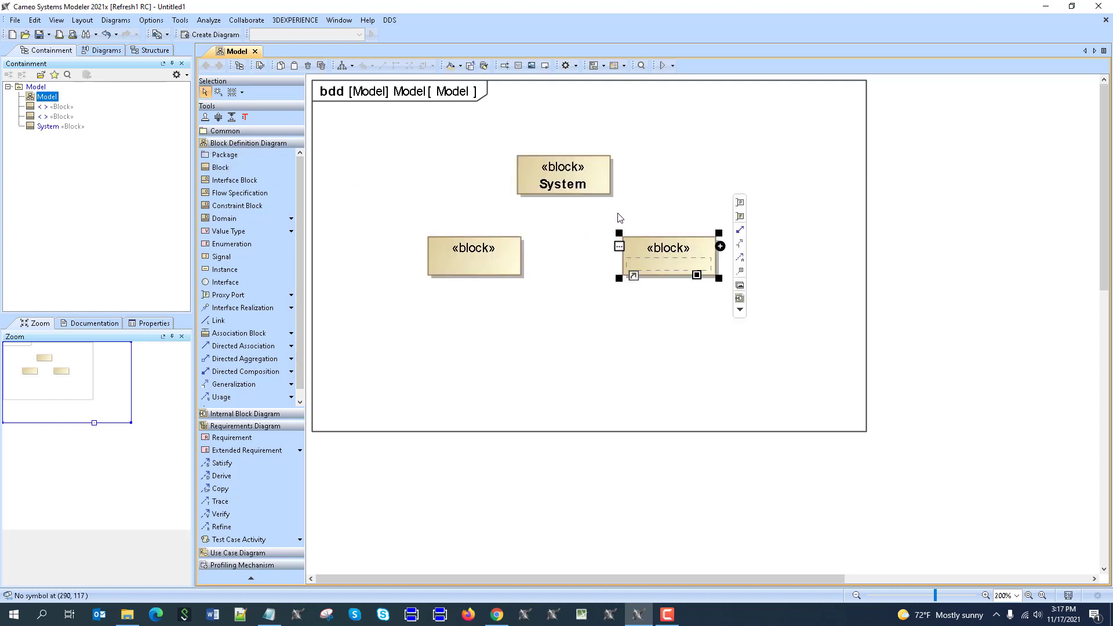
Name the left block Sub A and the right block Sub B.
click(484, 257)
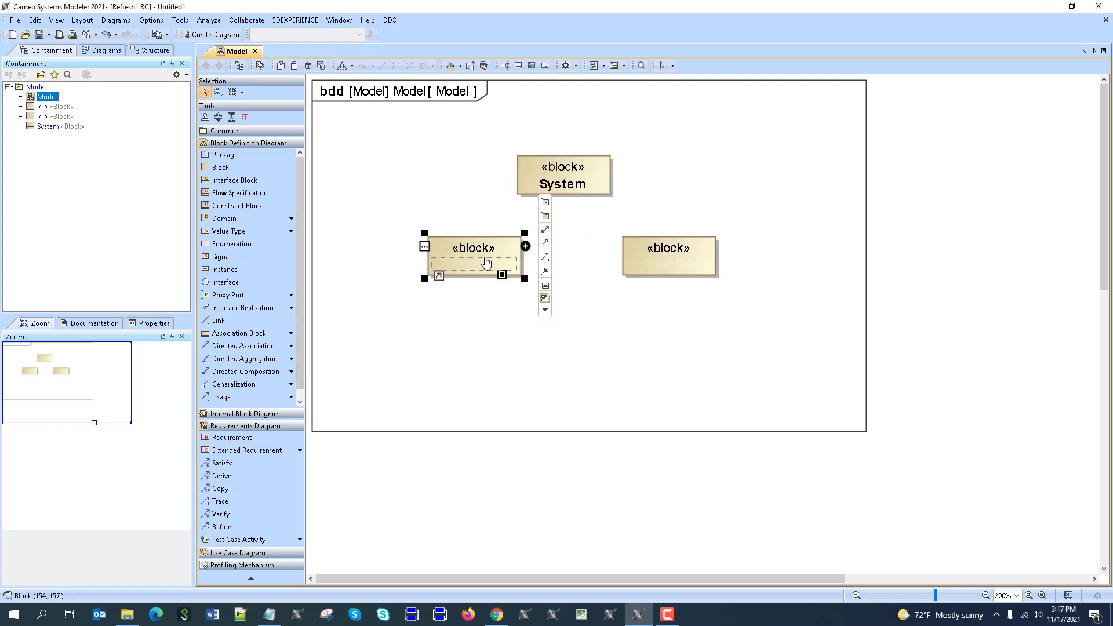
text(Sub A)
key(Return)
click(649, 252)
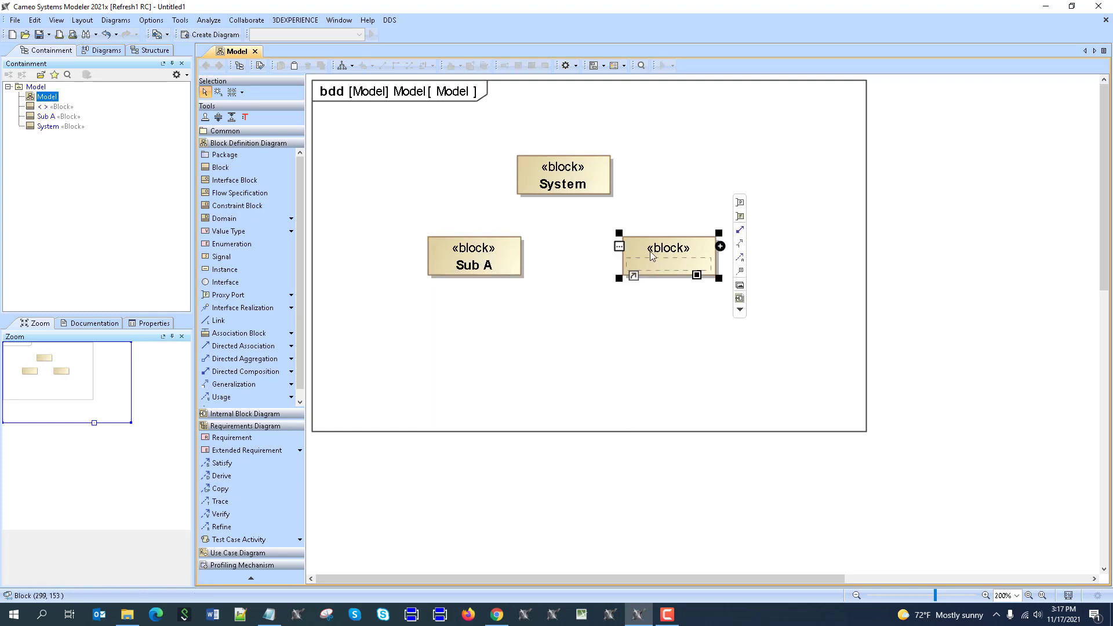
text(Sub B)
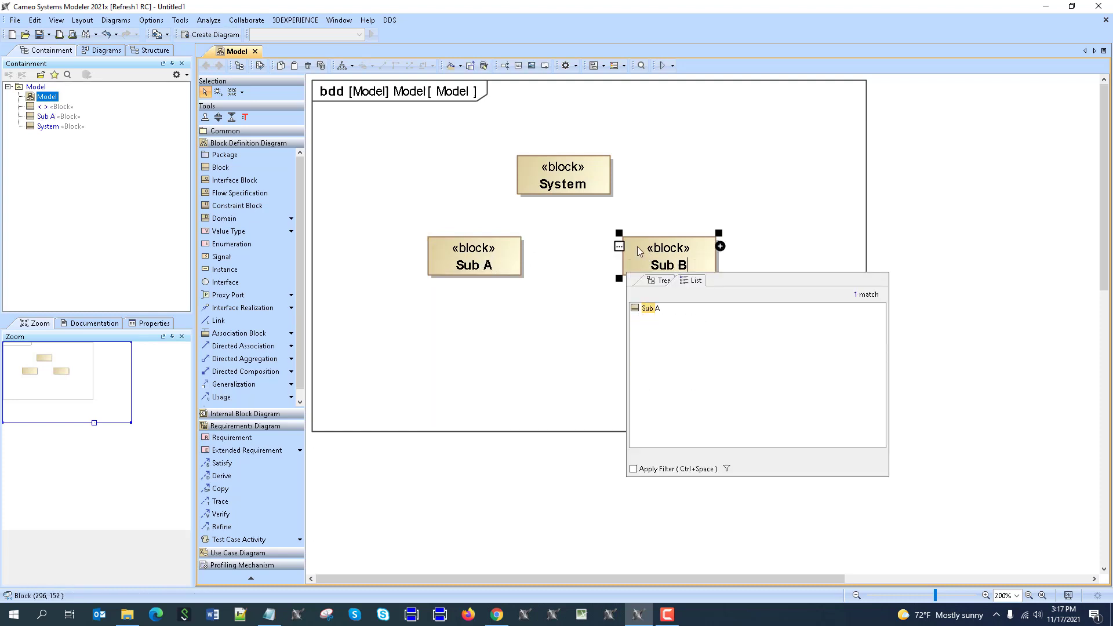
key(Return)
Draw directed compositions from System to Sub B and to Sub A.
click(598, 175)
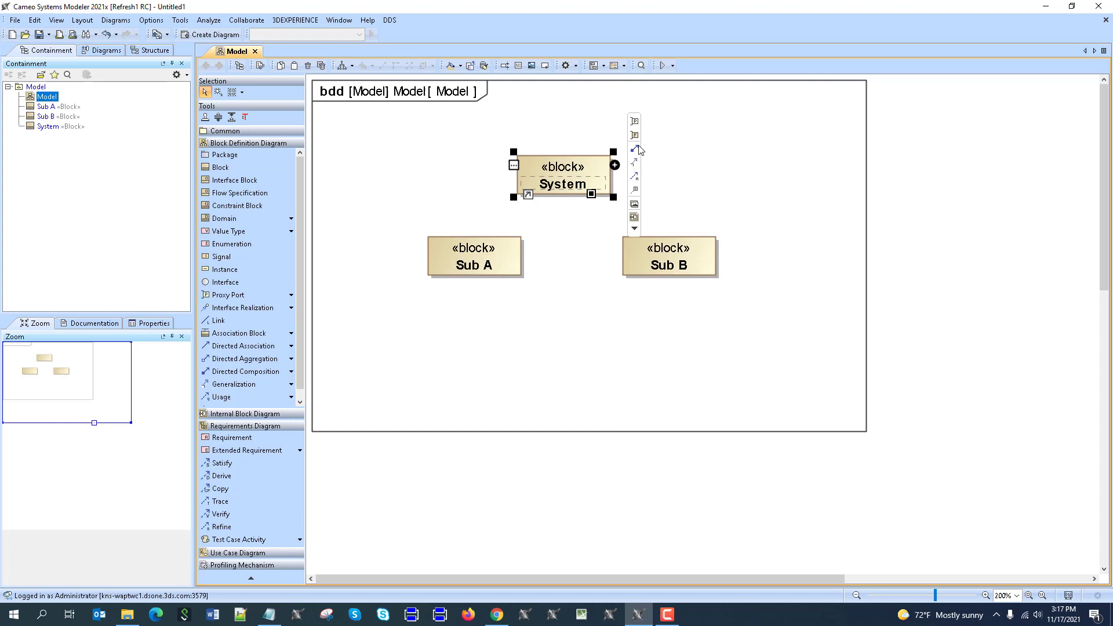
drag(638, 151, 666, 247)
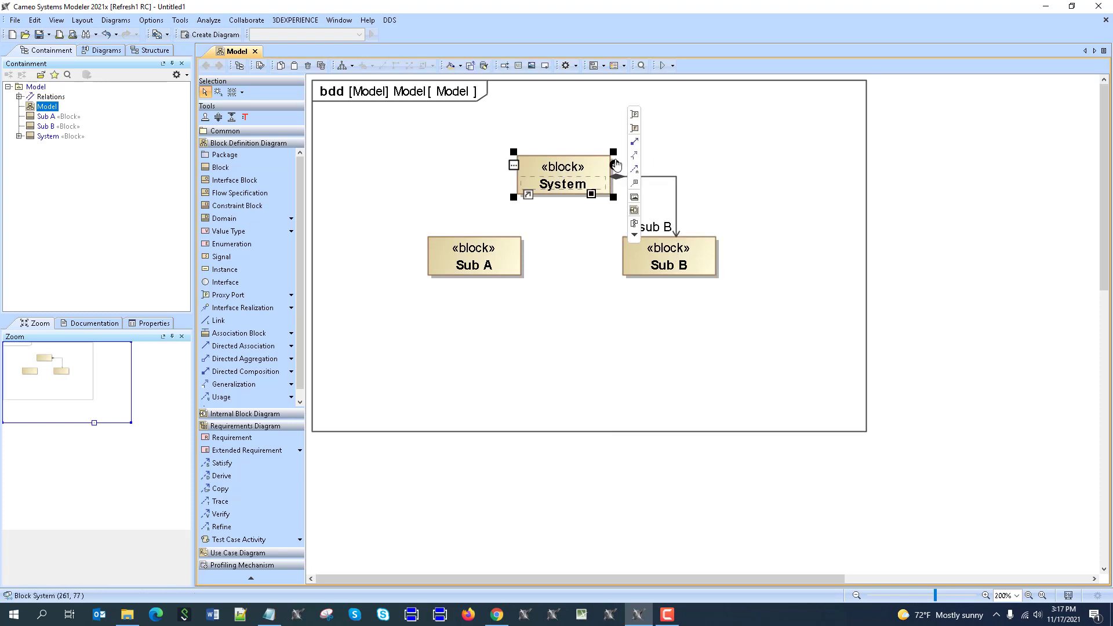
mouse_move(634, 141)
mouse_down()
mouse_move(504, 236)
mouse_move(476, 241)
mouse_up()
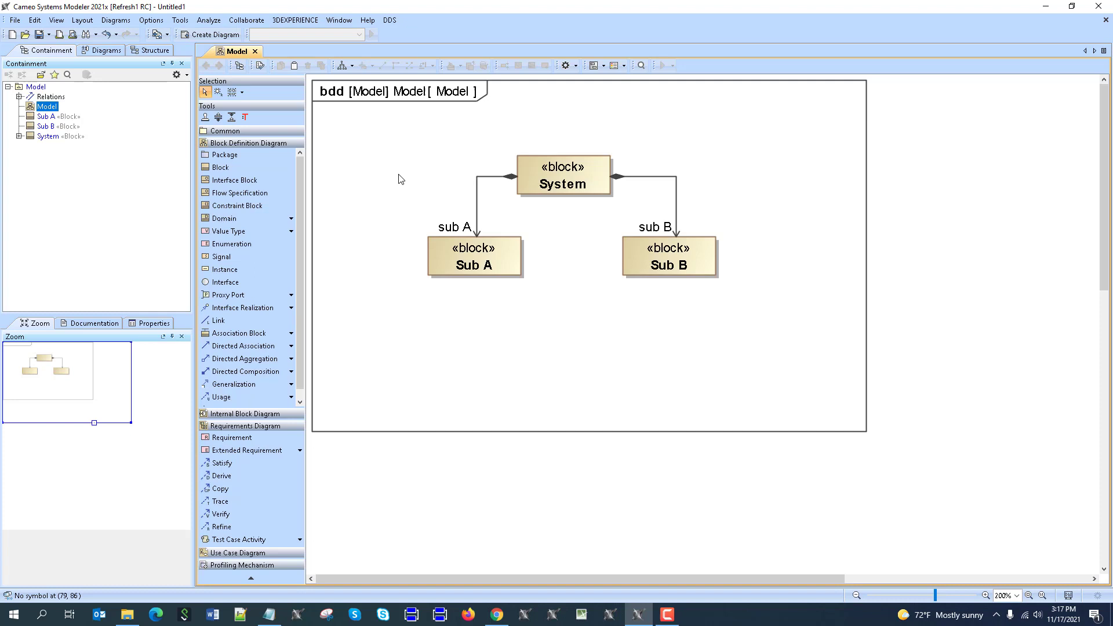
Apply MassRollUpPattern to System with Create Value Properties and Redefine enabled.
right_click(535, 162)
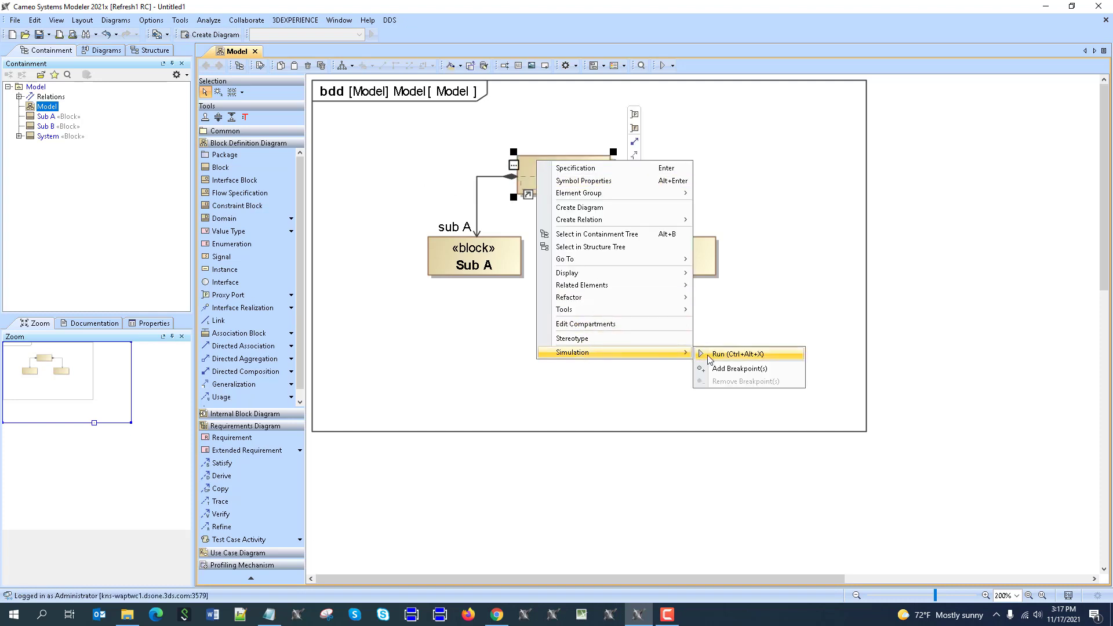
mouse_move(646, 298)
mouse_move(661, 317)
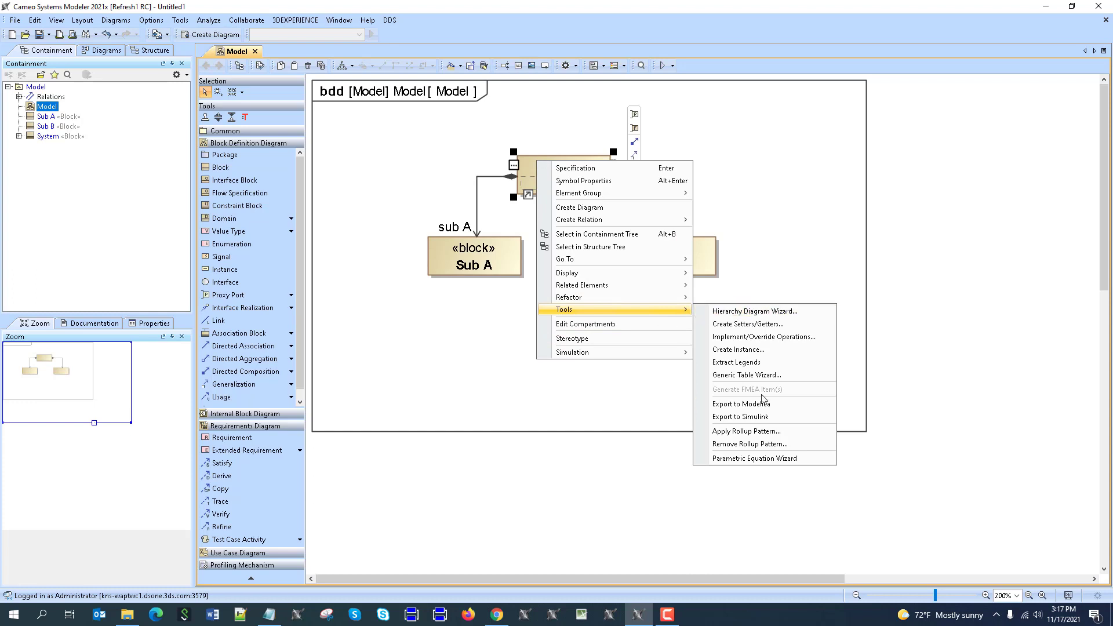
click(761, 429)
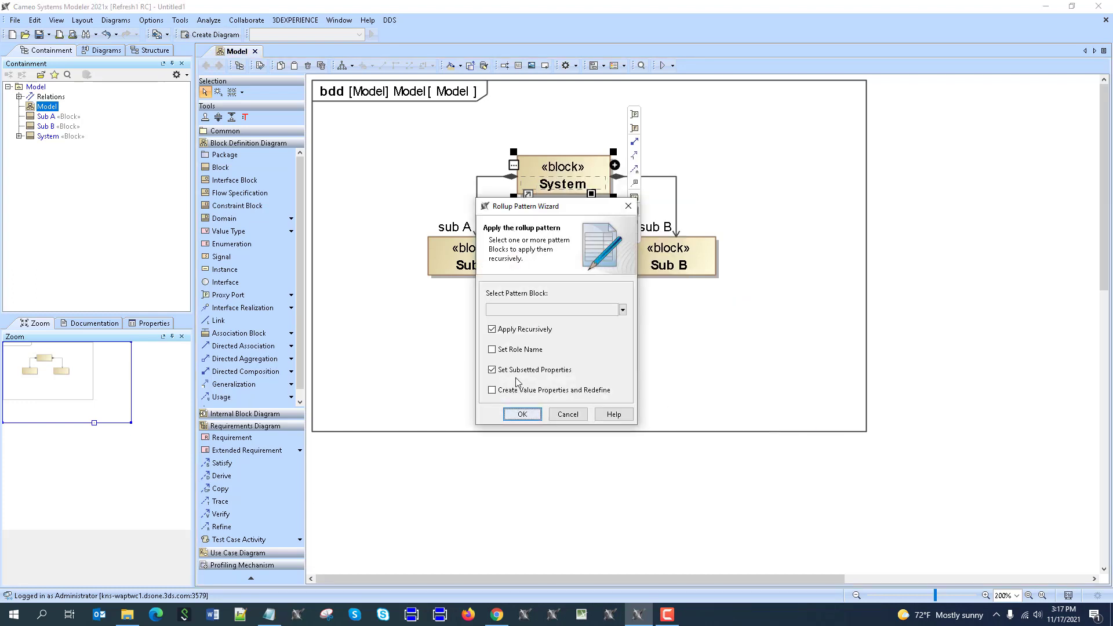
click(528, 359)
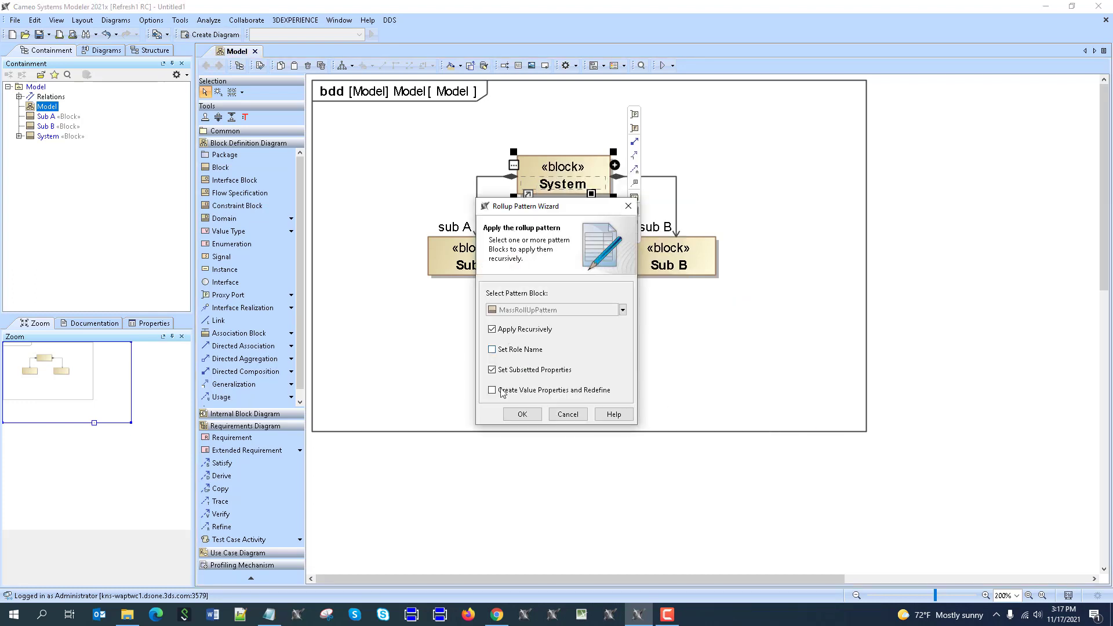
click(492, 390)
click(522, 414)
Spread Sub A and Sub B apart below System and reroute Sub A's composition line.
drag(535, 270, 429, 335)
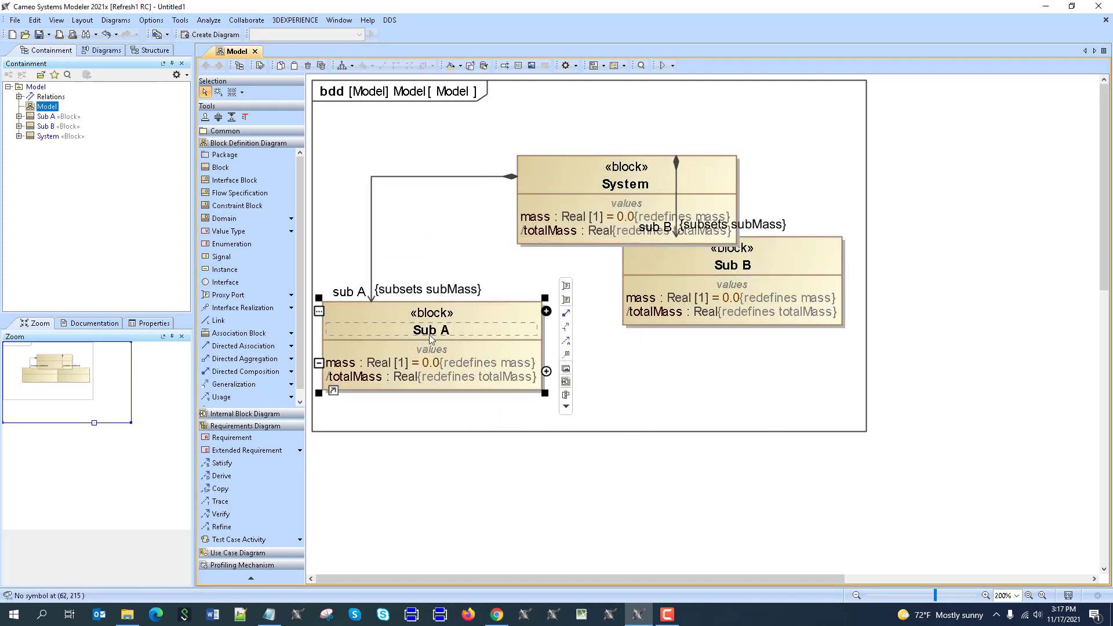
drag(667, 267, 707, 332)
click(617, 329)
drag(499, 177, 481, 260)
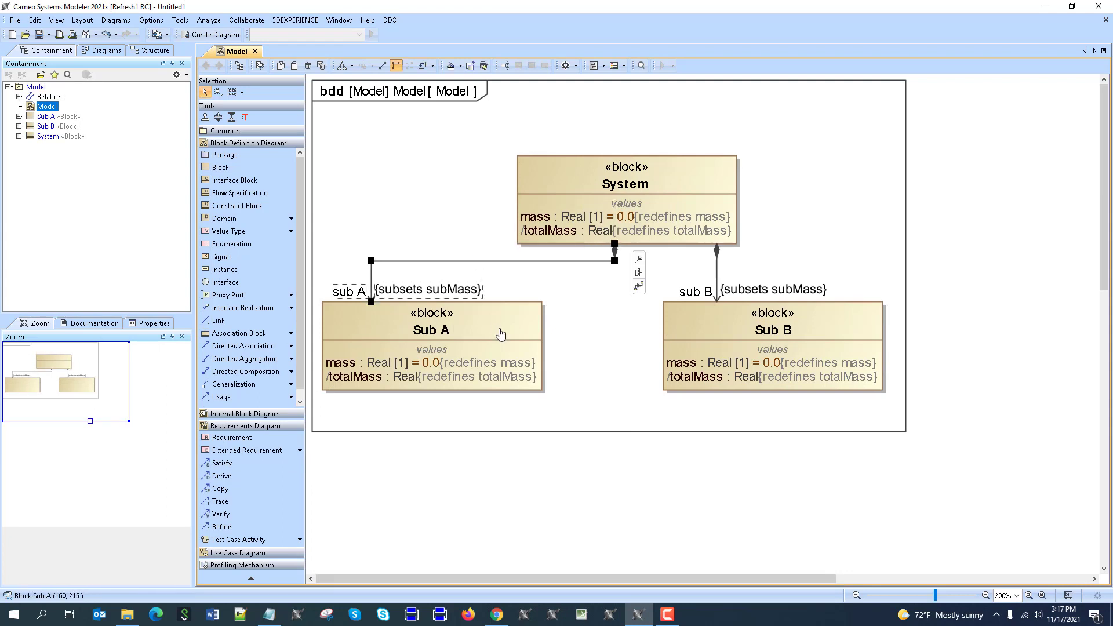
drag(499, 333, 524, 341)
click(430, 211)
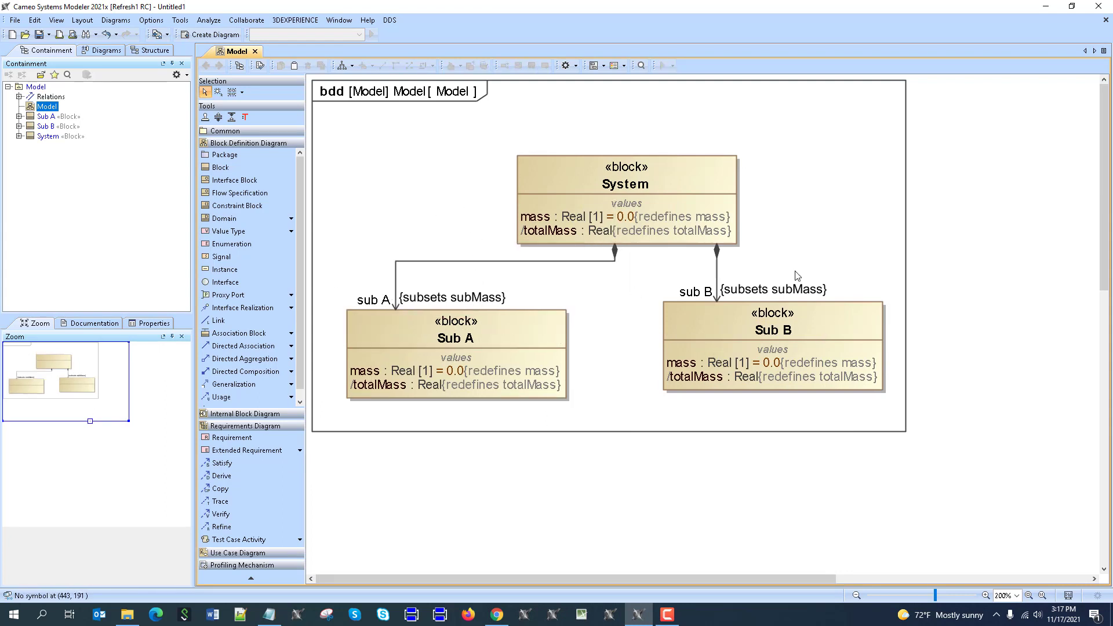
Rename Sub B to Software and Sub A to Hardware.
click(774, 336)
click(773, 336)
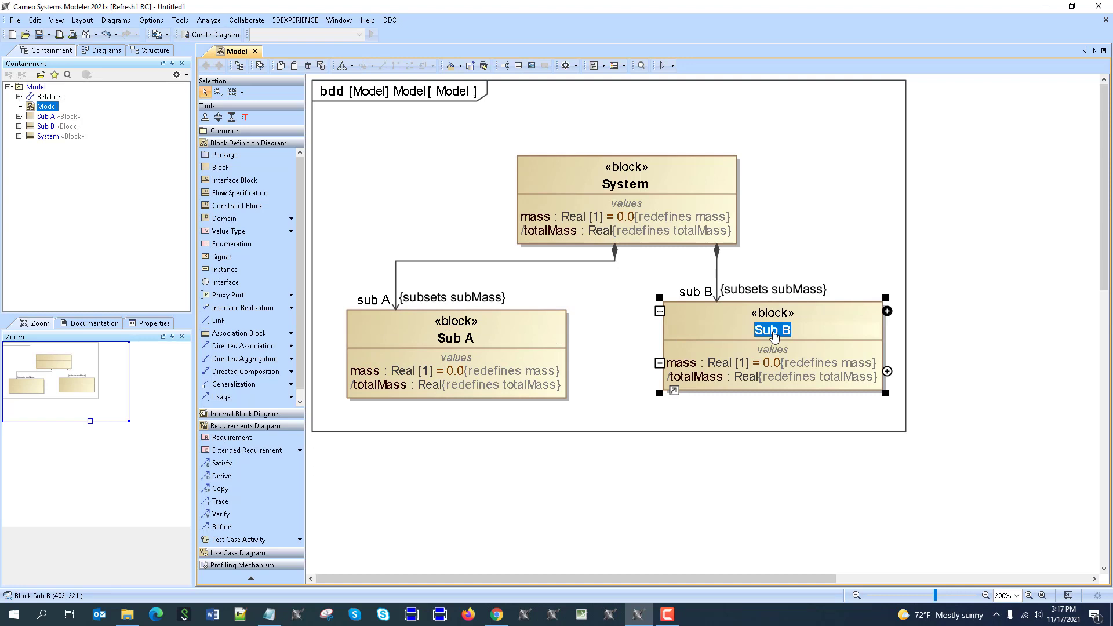
text(Software)
click(800, 446)
click(467, 342)
click(467, 341)
text(Ha)
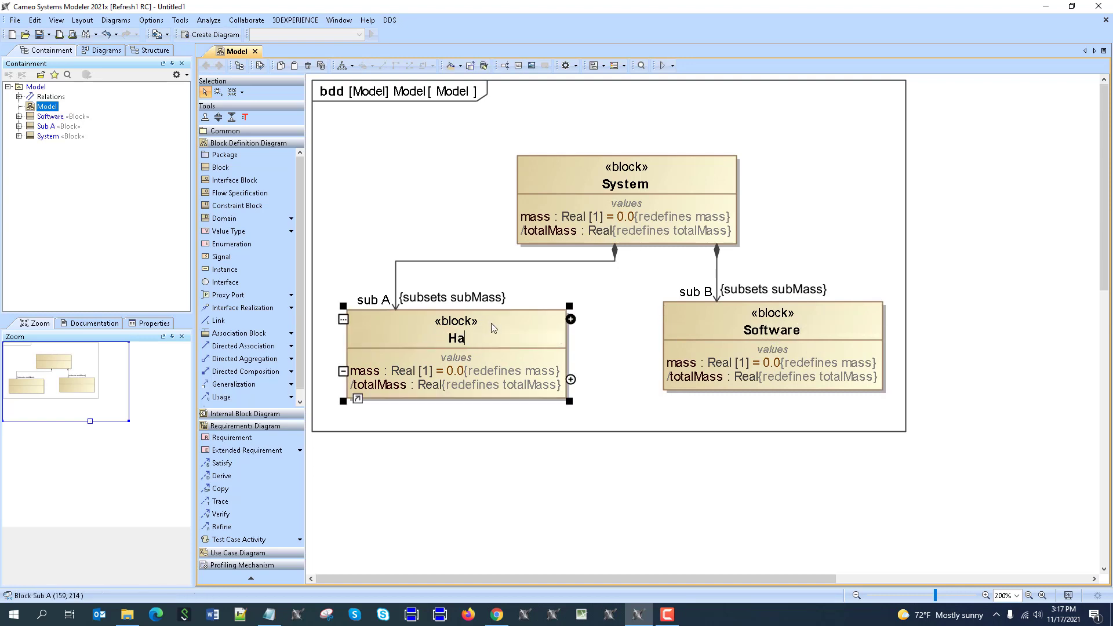
text(rdware)
click(486, 446)
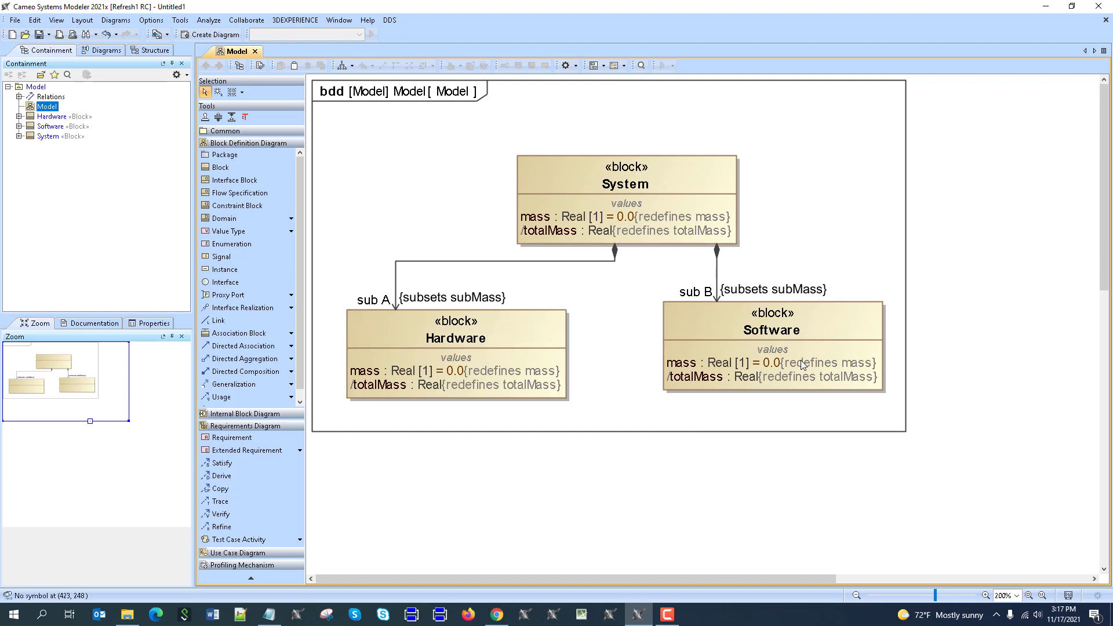
Inspect the Subsetted Property value in the sub B part's specification.
double_click(716, 297)
scroll(606, 347, down, 3)
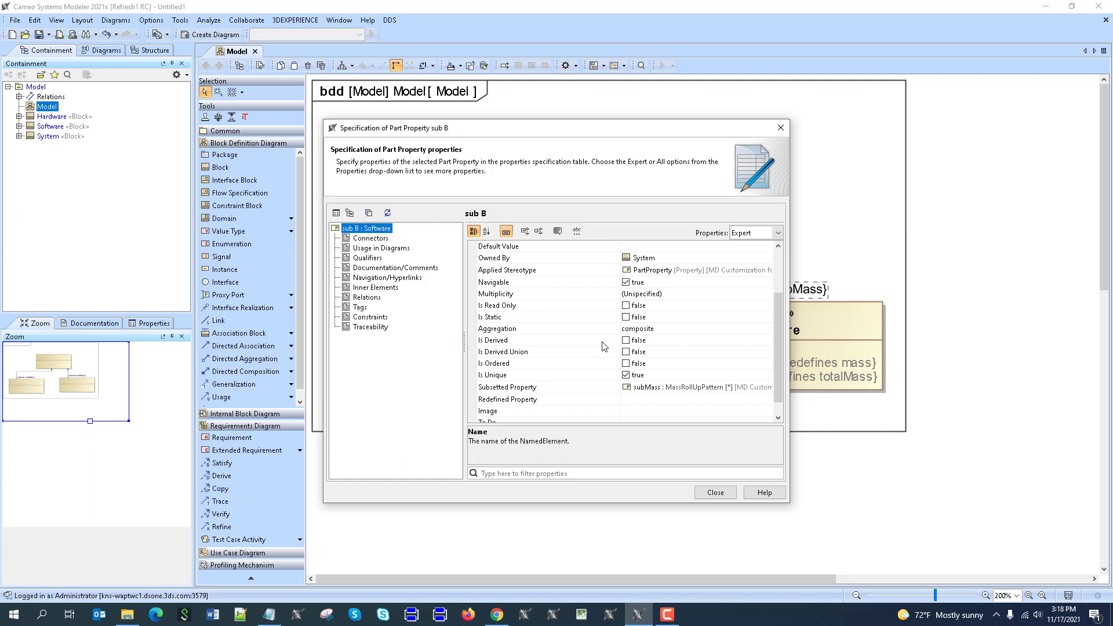
click(656, 373)
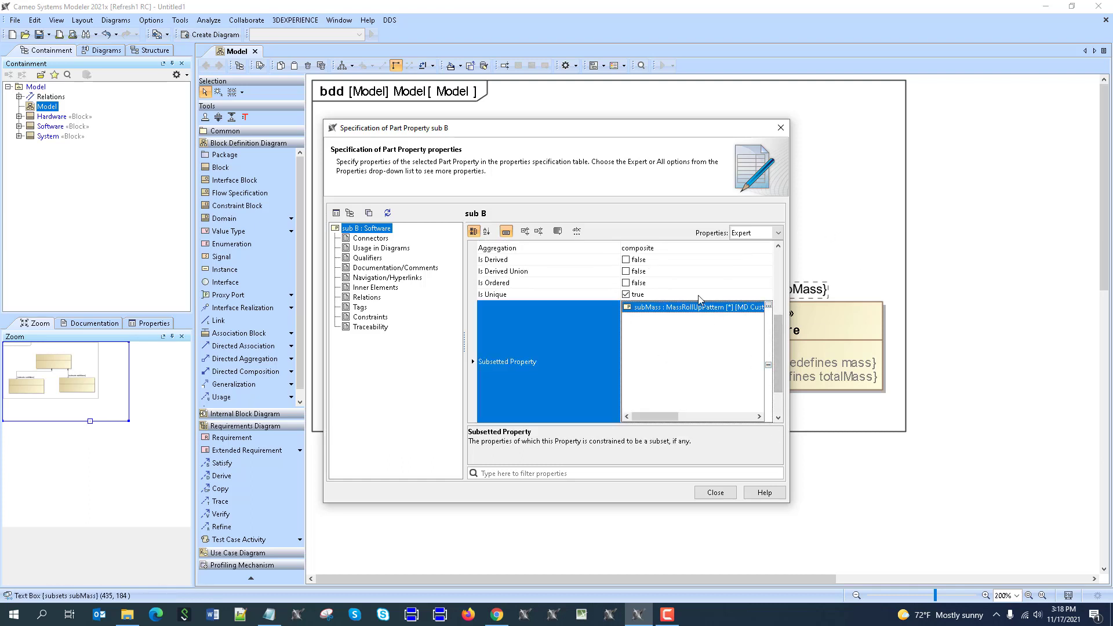
click(781, 129)
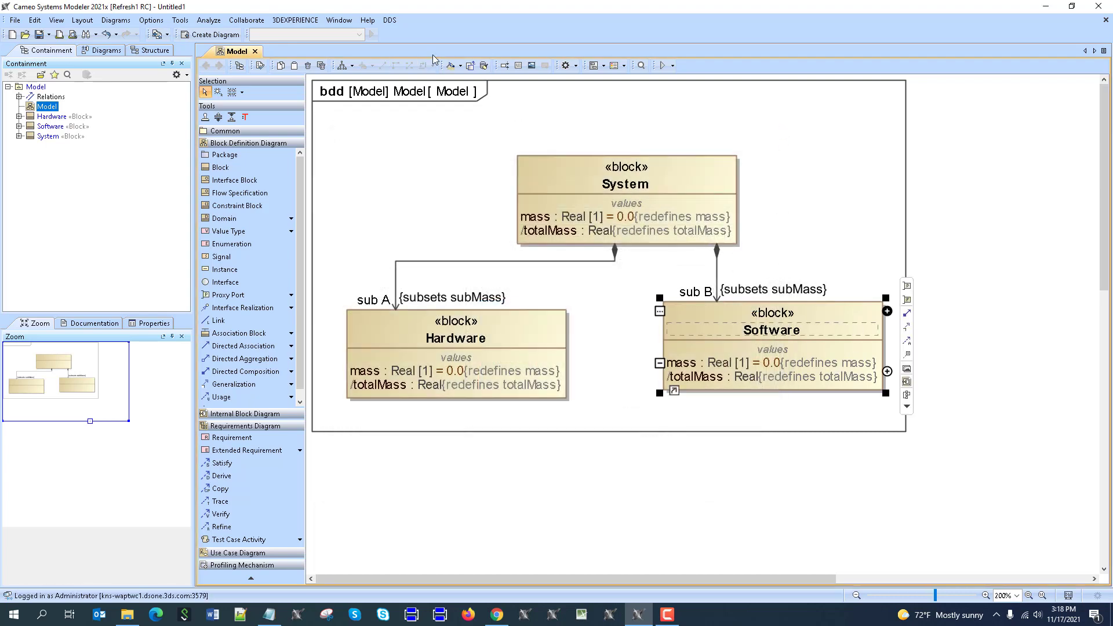
Display Software's related elements, placing MassRollUpPattern at upper right, and check the generalization.
click(589, 67)
click(647, 124)
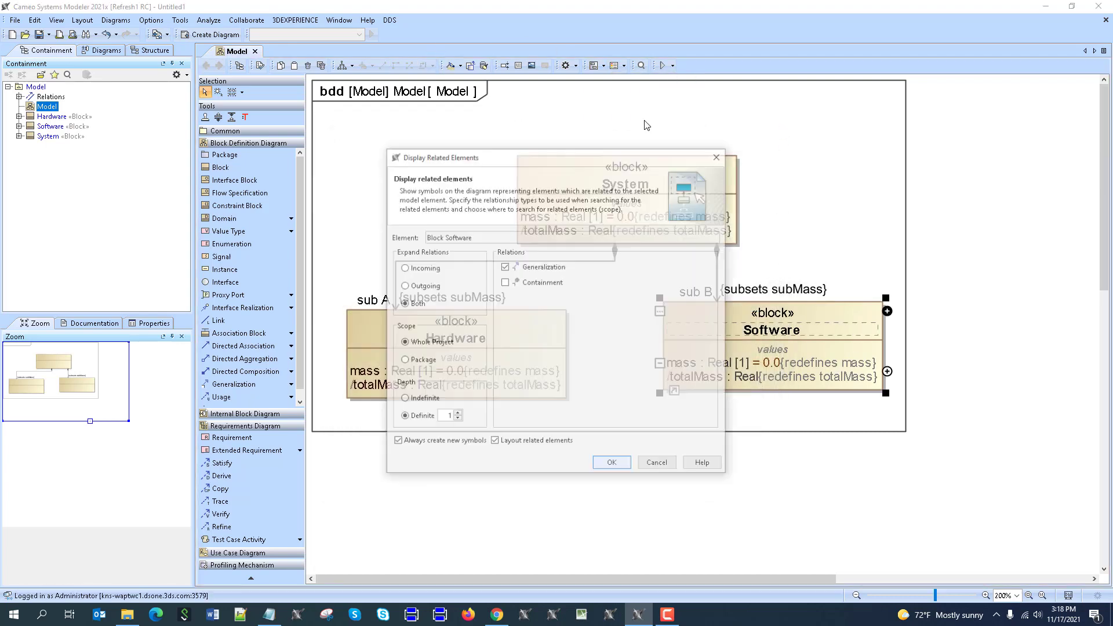
click(612, 464)
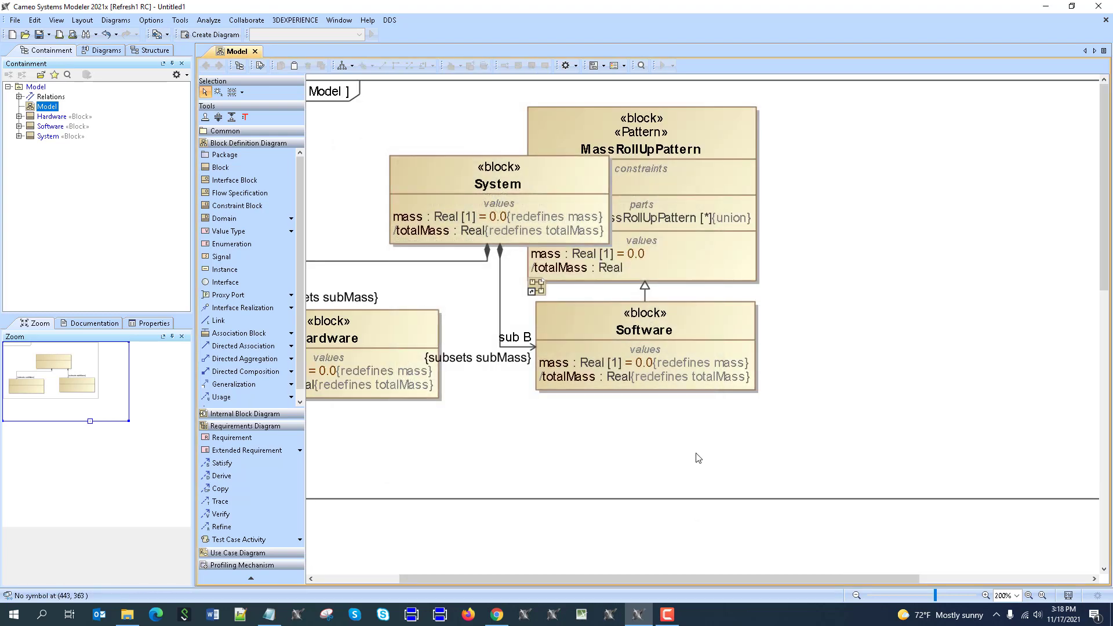
drag(670, 117, 888, 86)
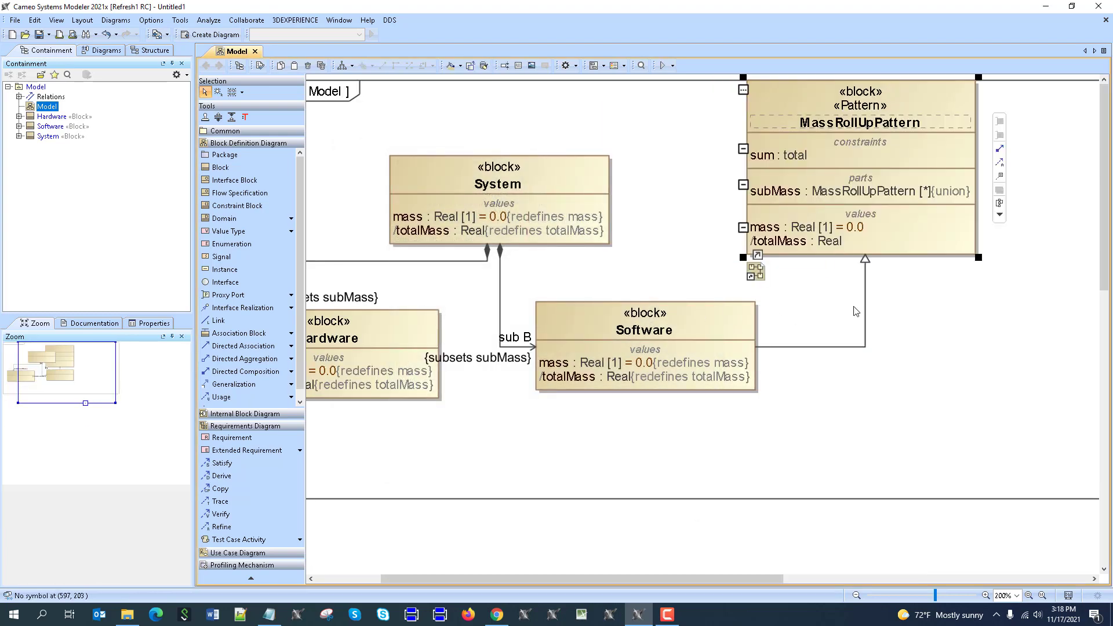
drag(751, 578, 686, 578)
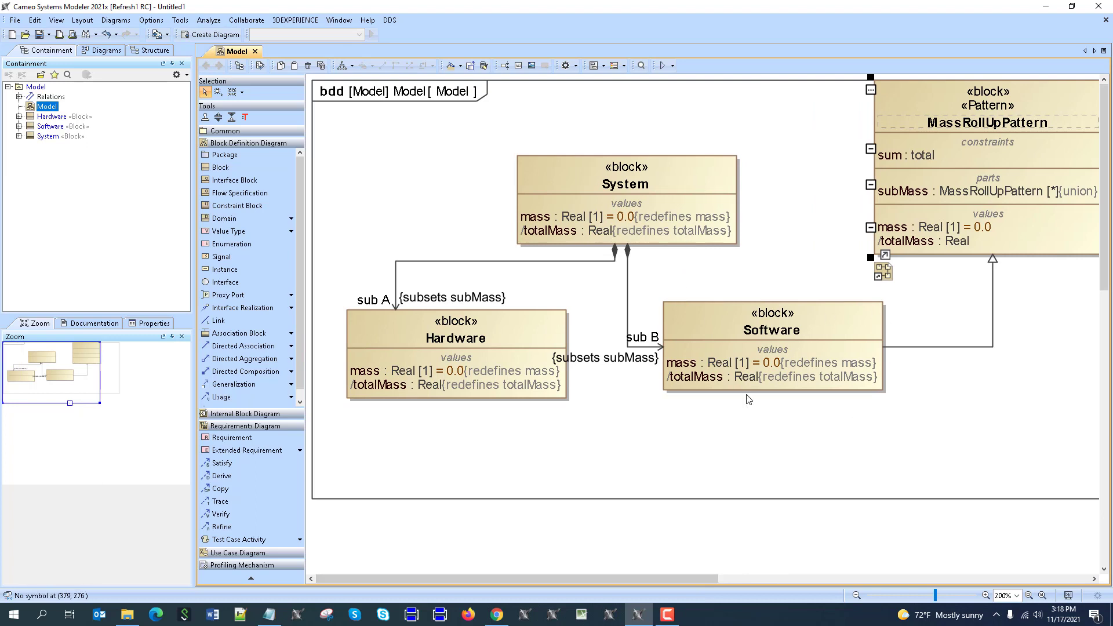
click(960, 347)
click(956, 354)
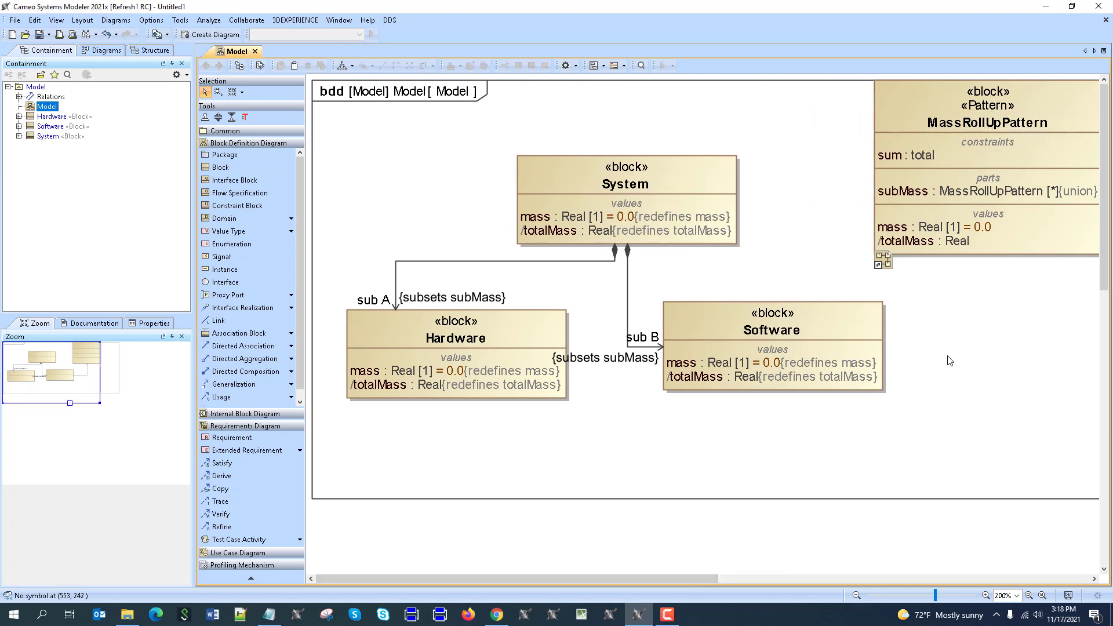
Run a simulation of System and set Hardware's mass to 44.
right_click(625, 168)
mouse_move(696, 358)
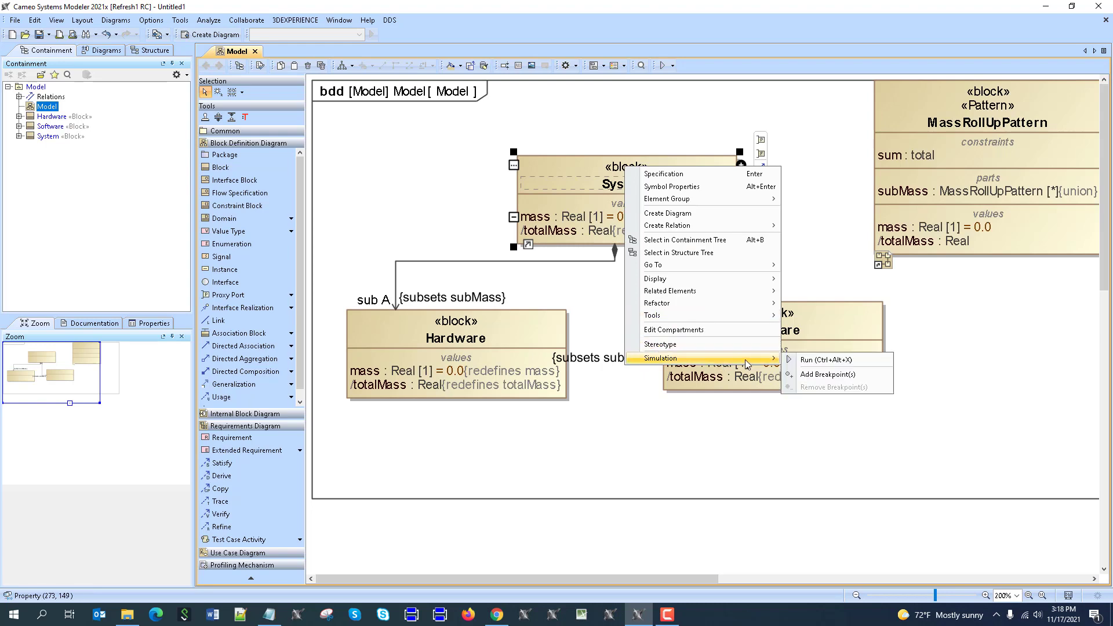
click(811, 359)
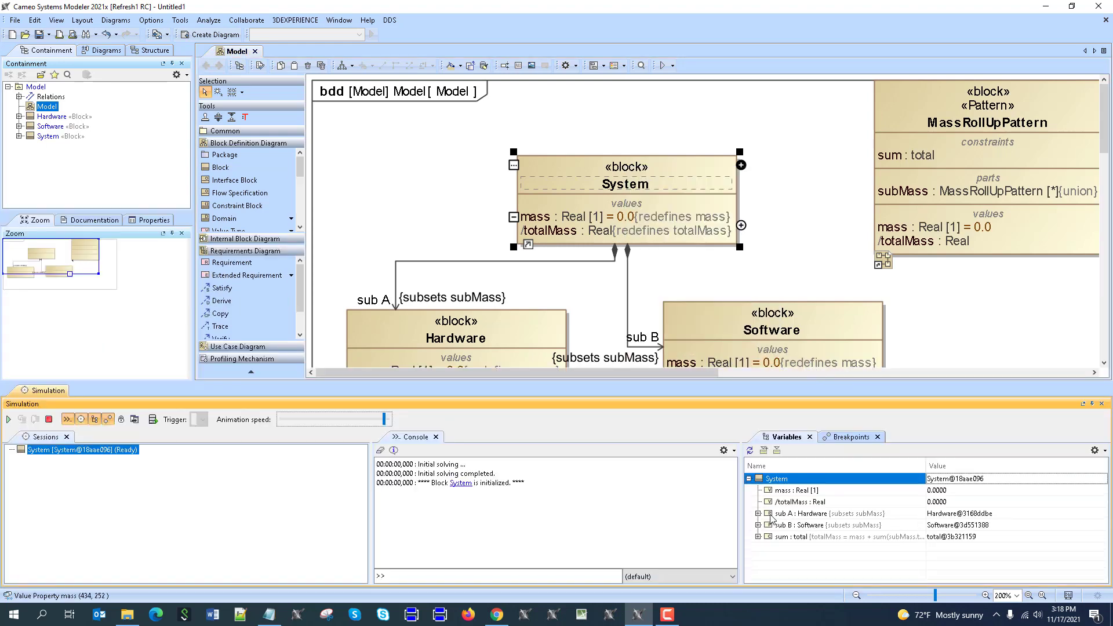
click(758, 514)
click(955, 525)
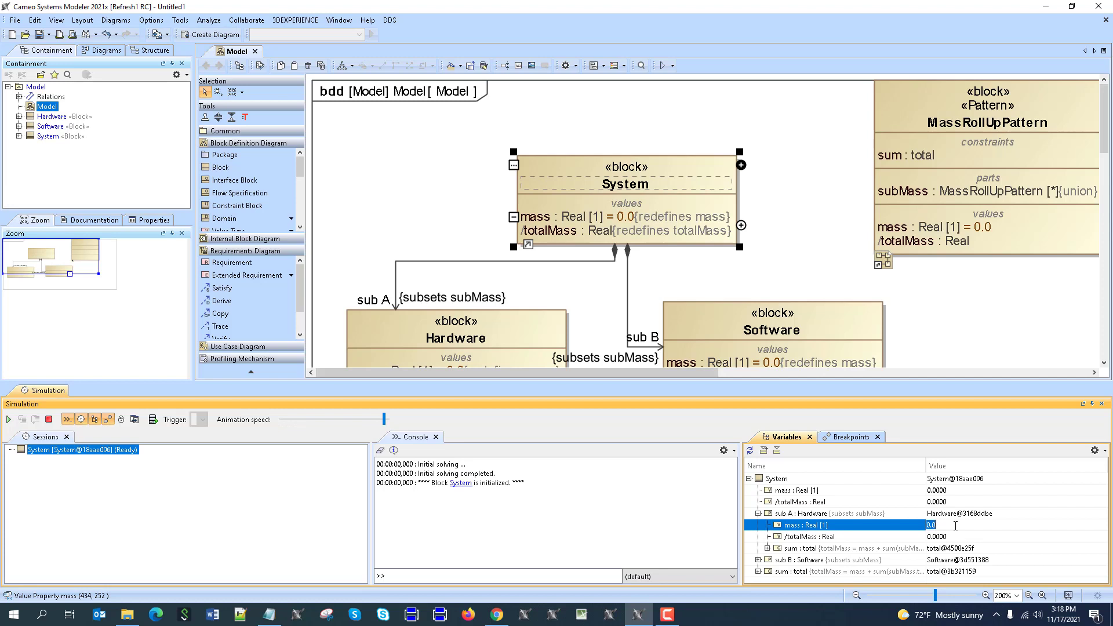
click(935, 500)
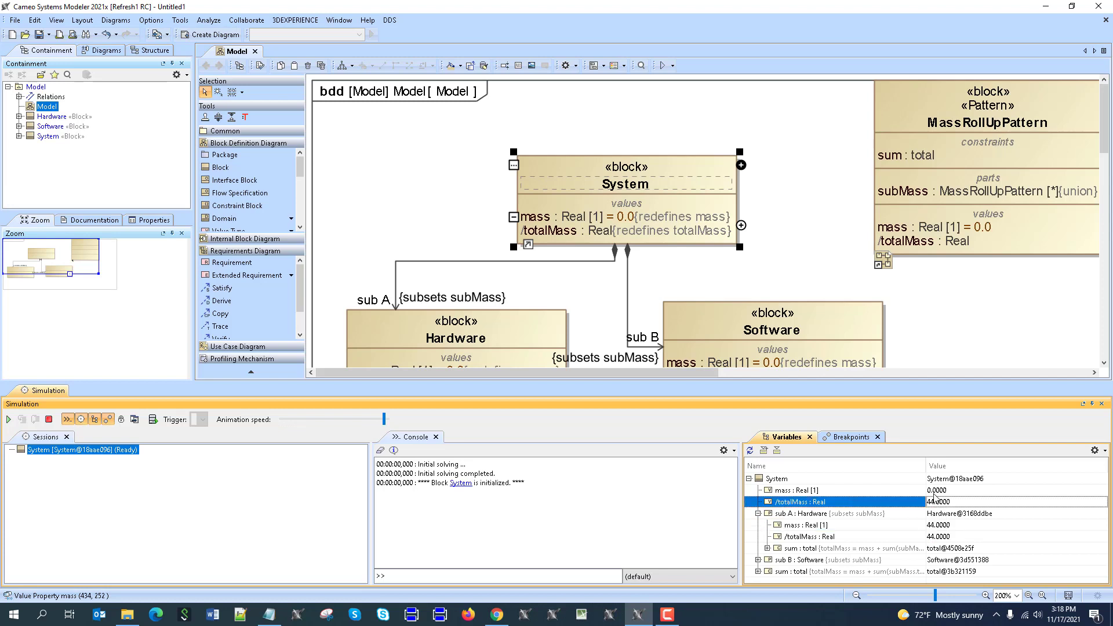
Set Software's mass under sub B to 55.
click(757, 560)
click(938, 546)
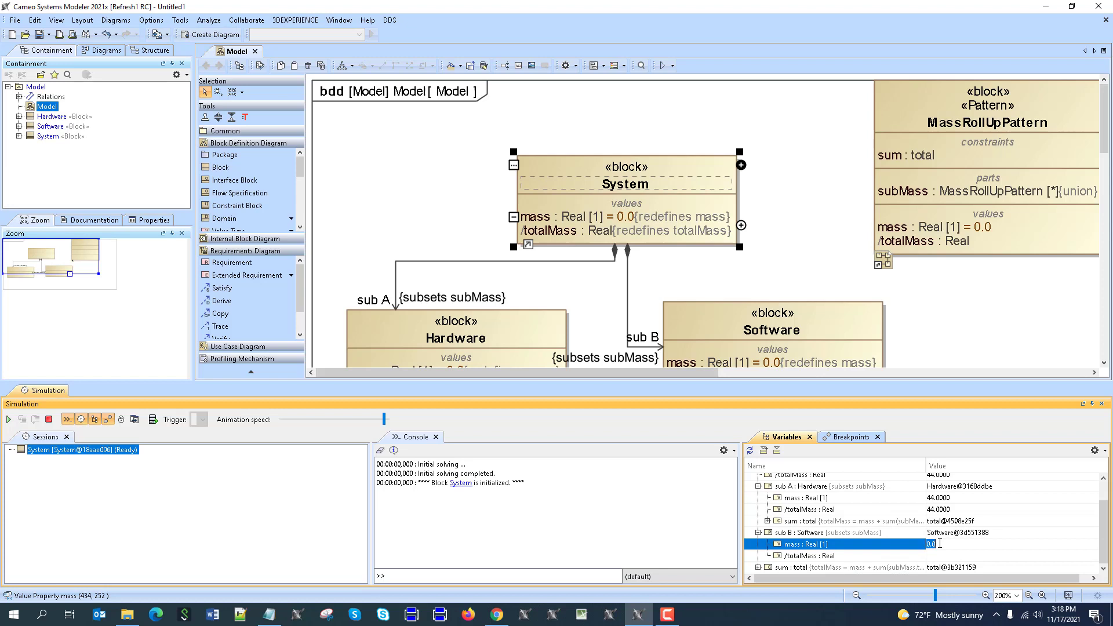
text(55)
click(867, 510)
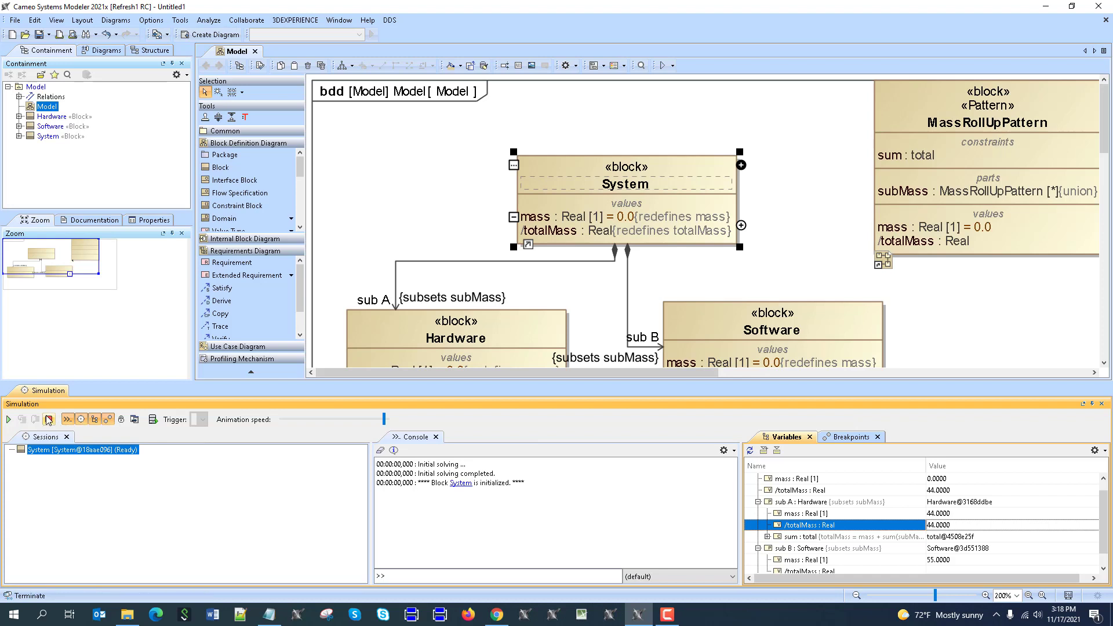
scroll(932, 298, down, 3)
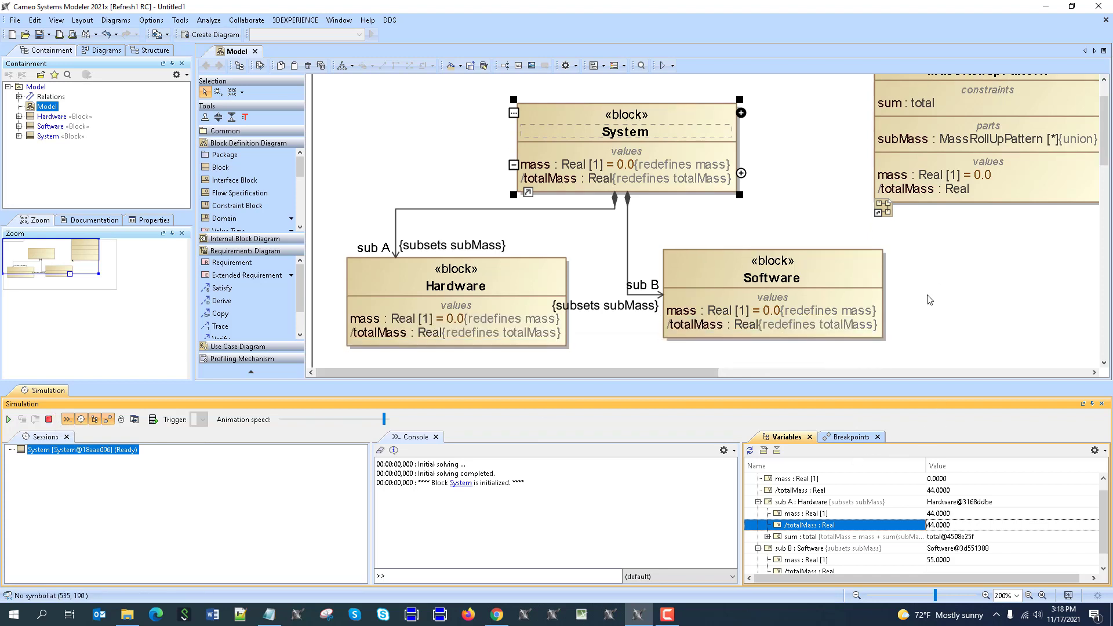
scroll(931, 298, up, 3)
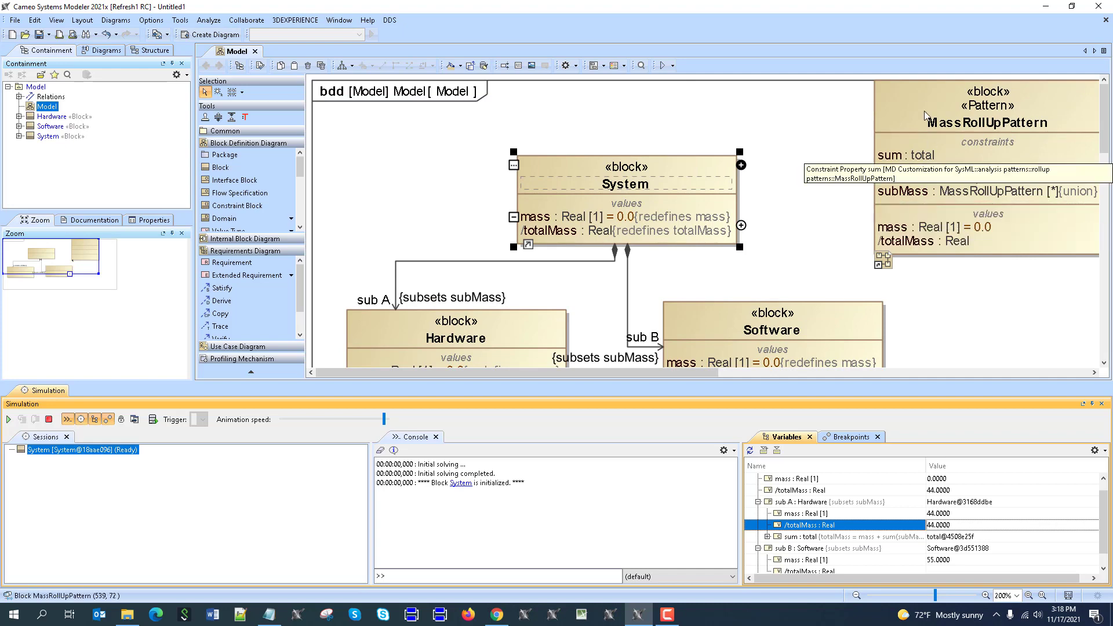
double_click(922, 102)
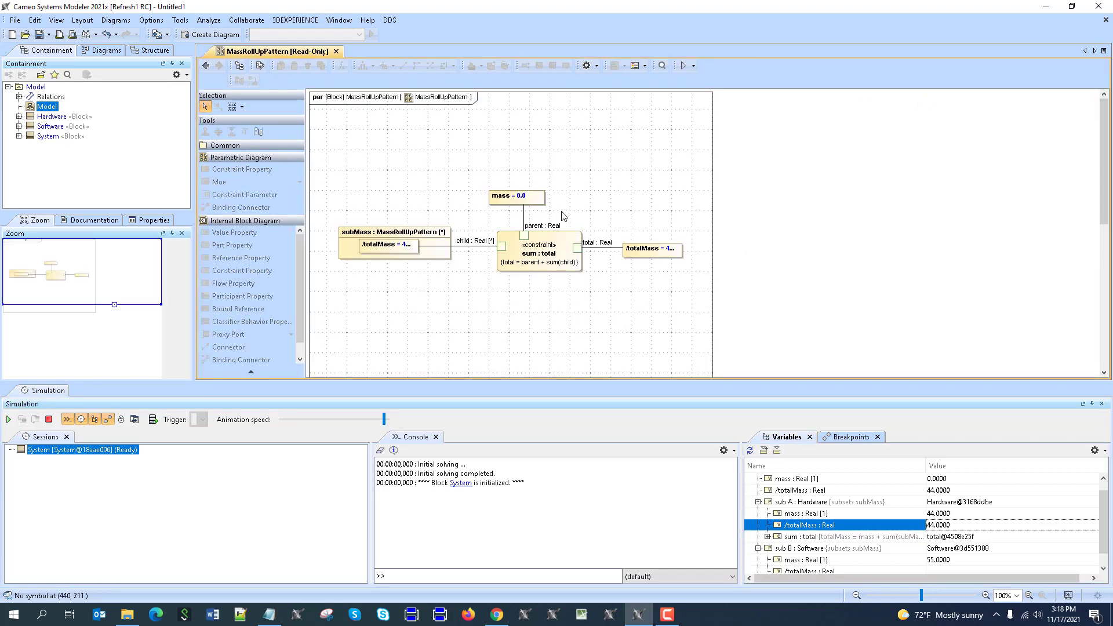
click(207, 66)
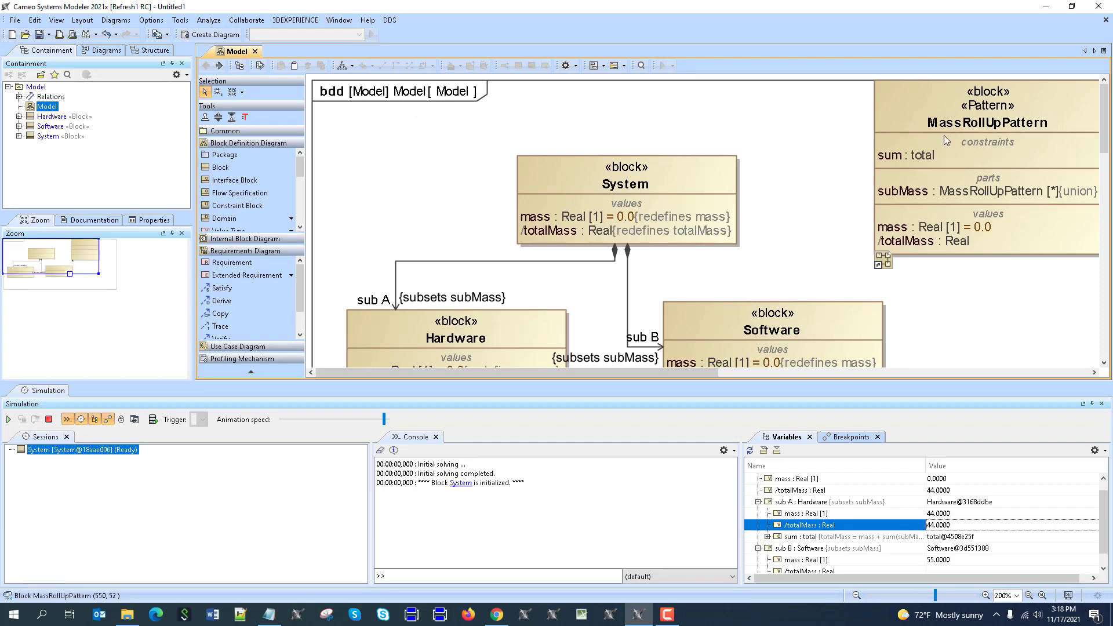
scroll(816, 224, down, 1)
scroll(816, 224, up, 1)
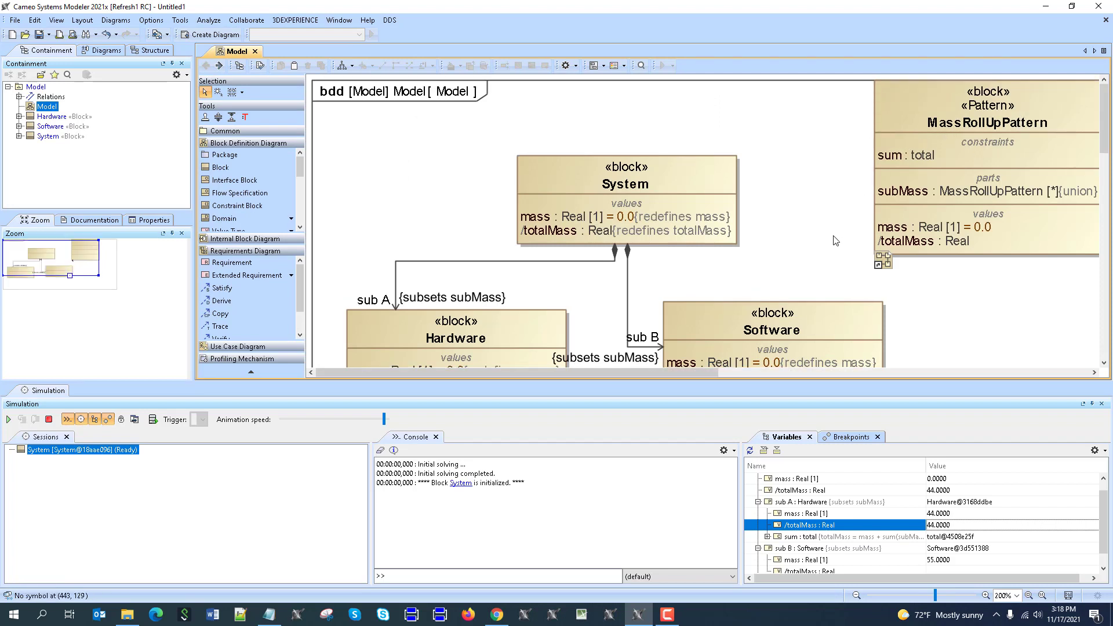
scroll(805, 318, down, 3)
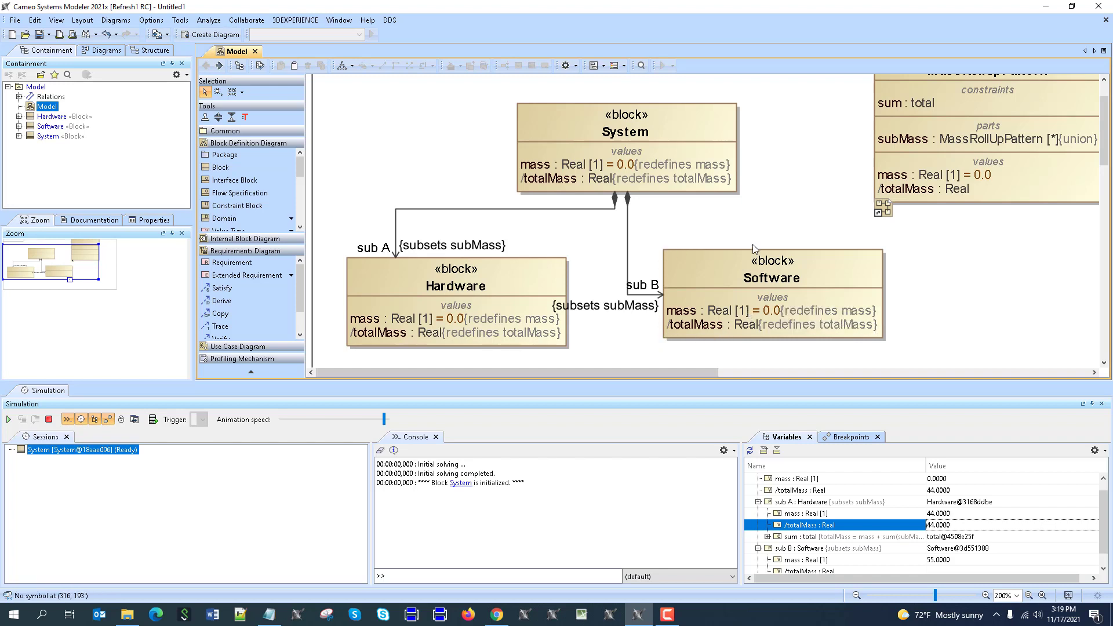
Terminate the simulation and select MassRollUpPattern and total in the containment tree.
click(49, 419)
click(1101, 403)
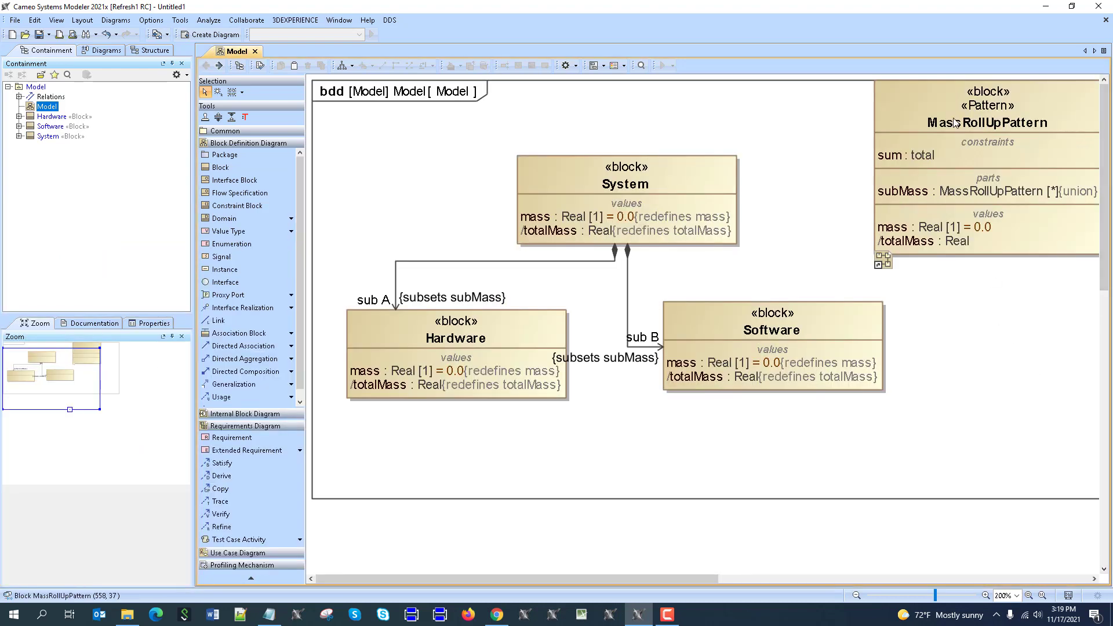
right_click(952, 114)
click(1009, 186)
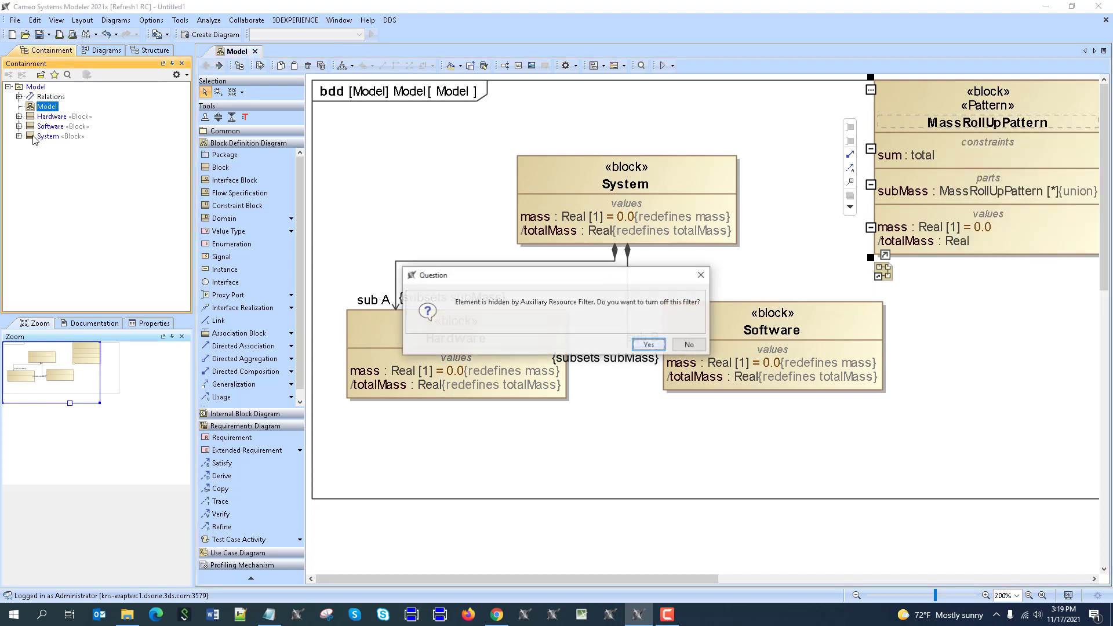
click(648, 345)
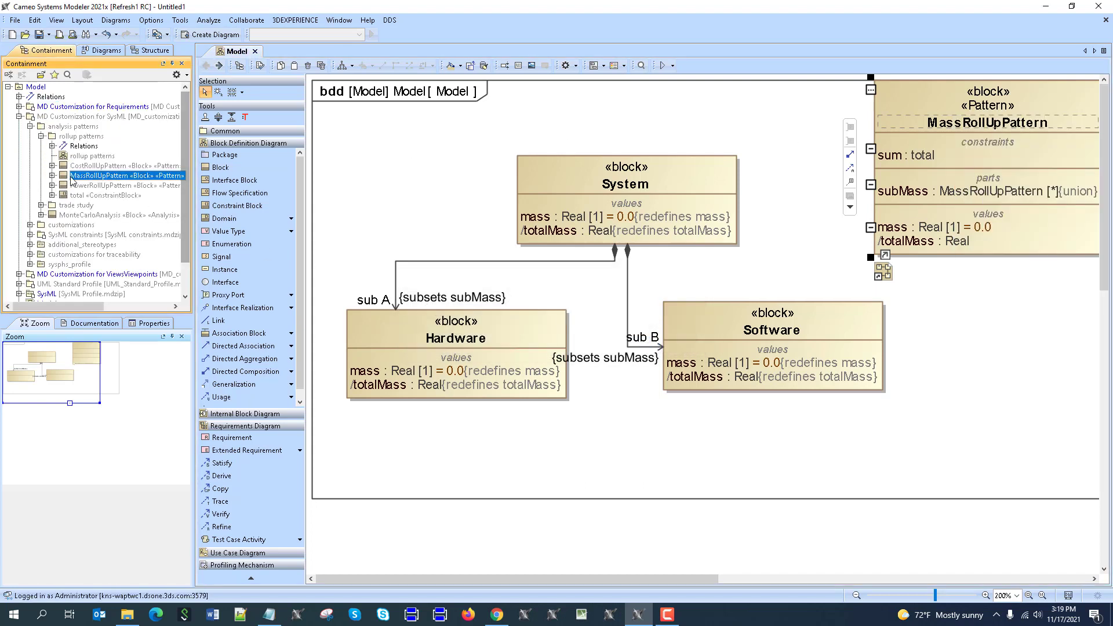
ctrl+click(79, 197)
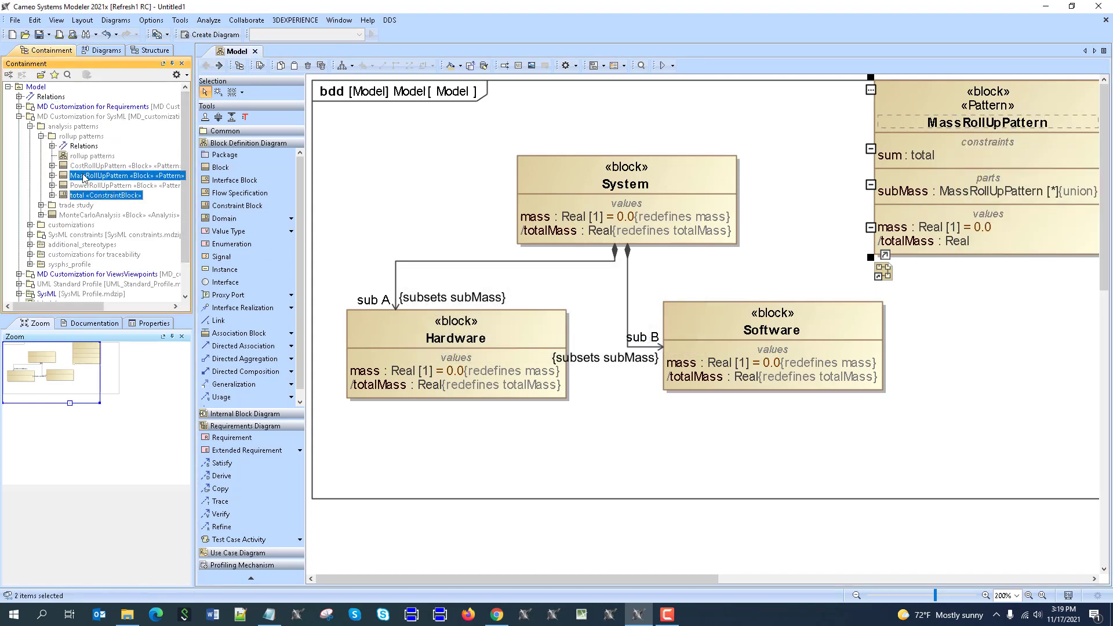
Collapse the SysML library and hide auxiliary resources in the containment tree.
click(19, 117)
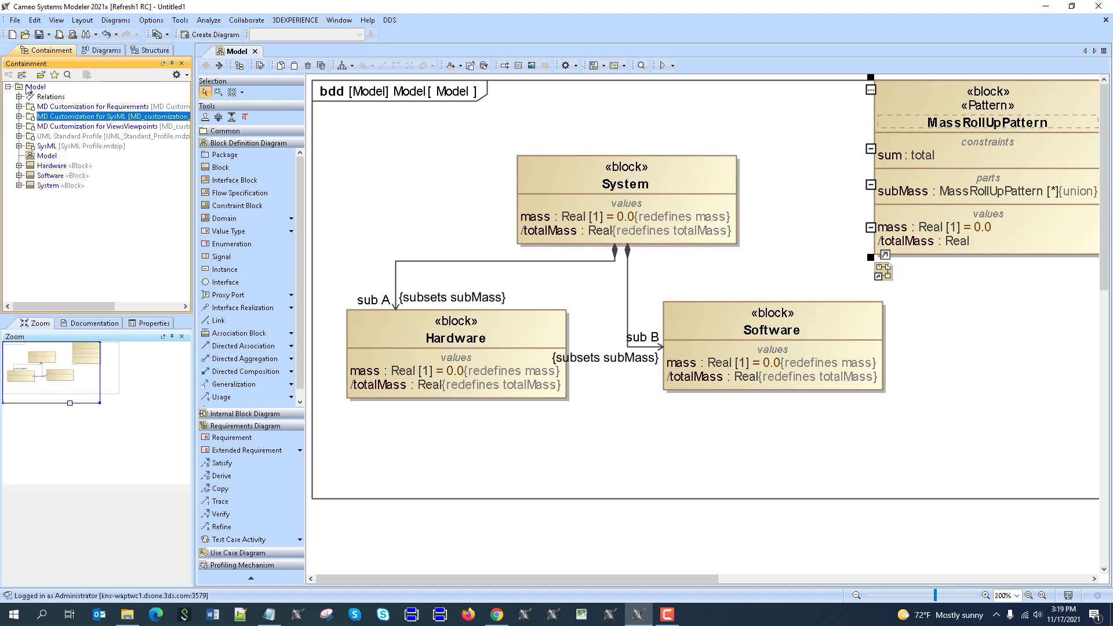
click(186, 75)
click(226, 100)
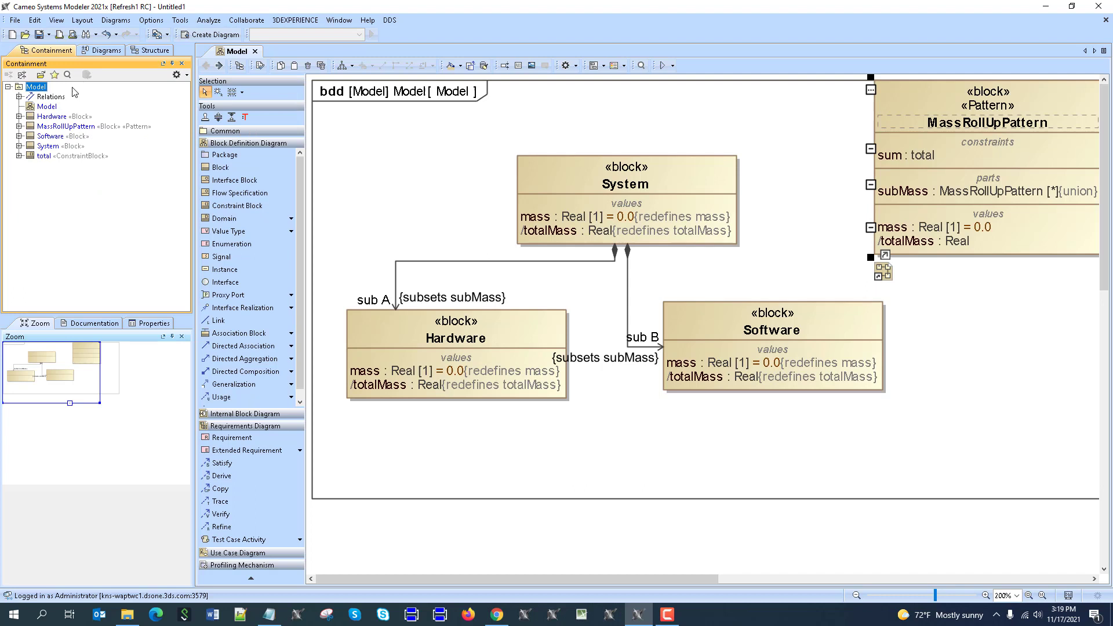
mouse_move(928, 121)
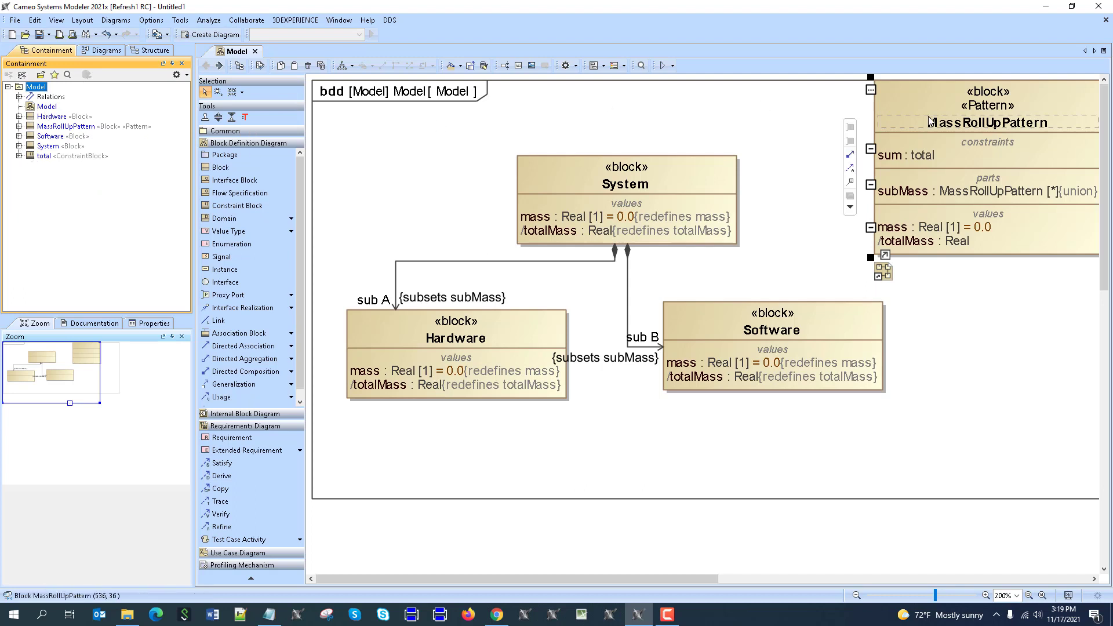
right_click(924, 100)
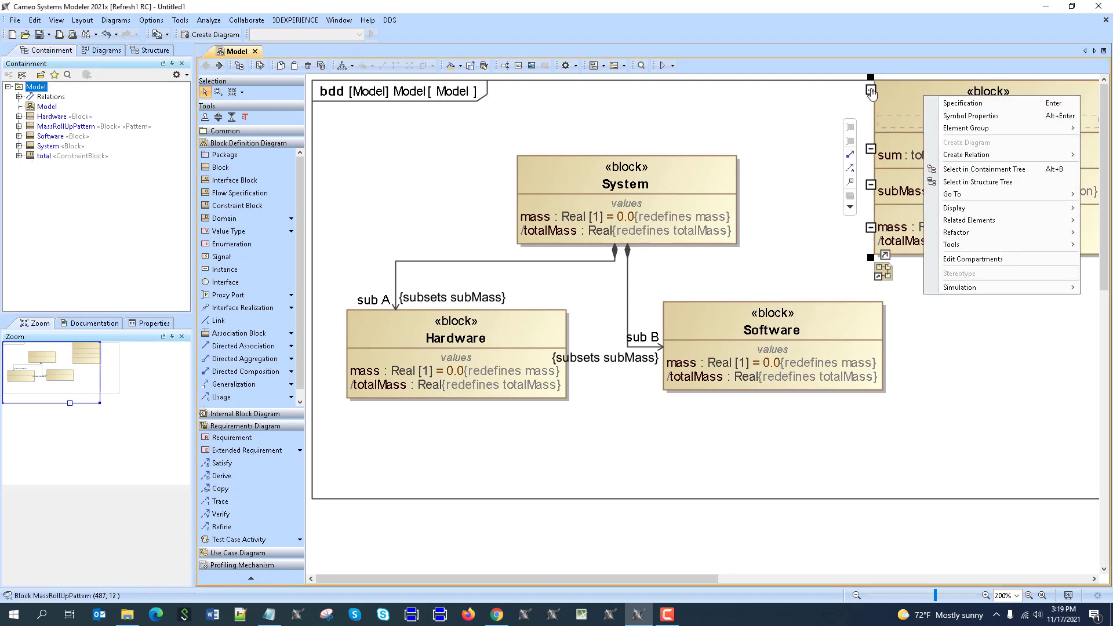
click(909, 91)
Delete the MassRollUpPattern symbol and remove the MassRollUpPattern rollup from System.
key(Delete)
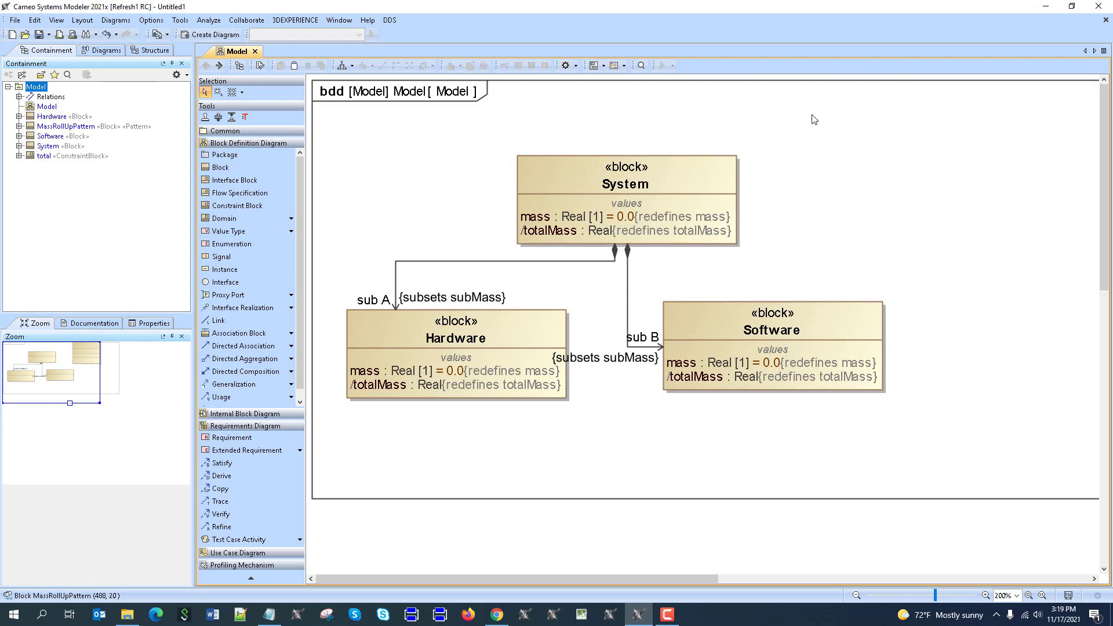
right_click(643, 164)
mouse_move(713, 313)
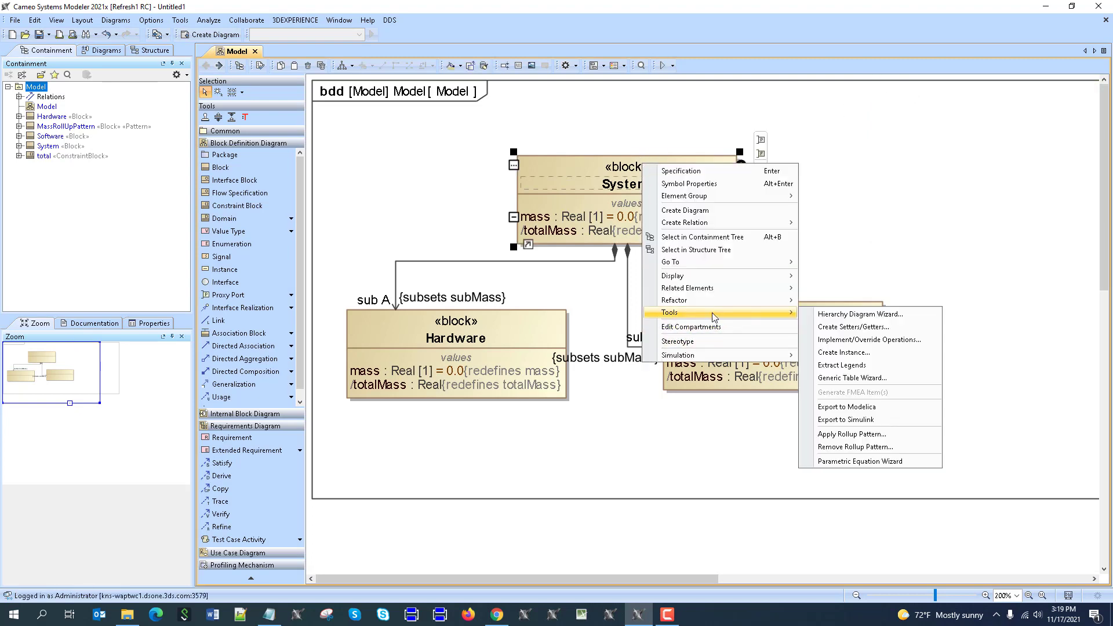
click(869, 448)
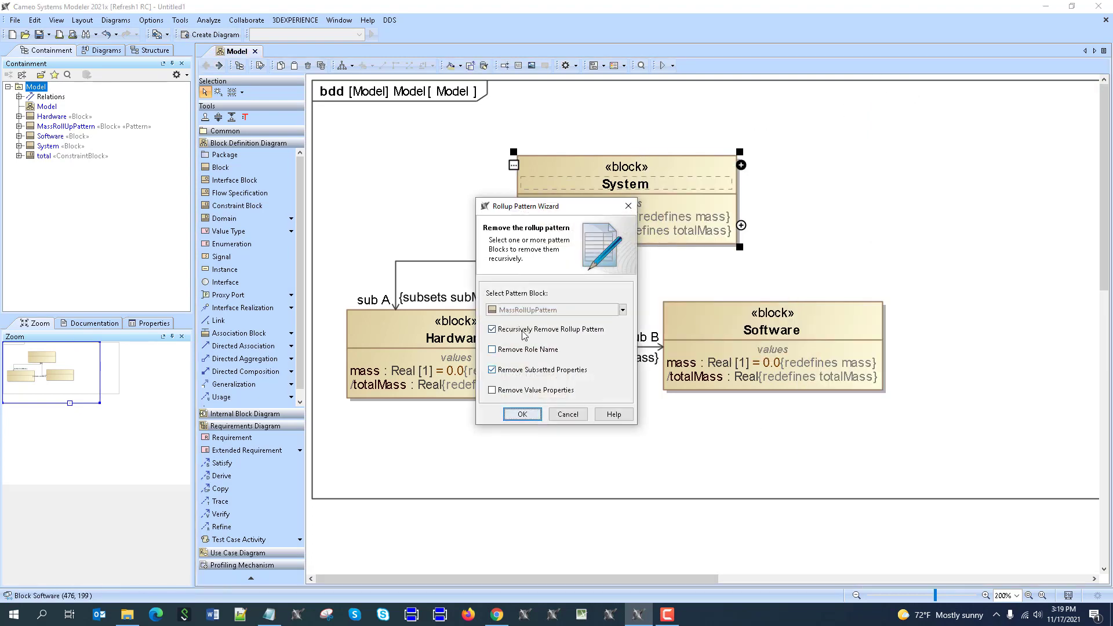
click(505, 310)
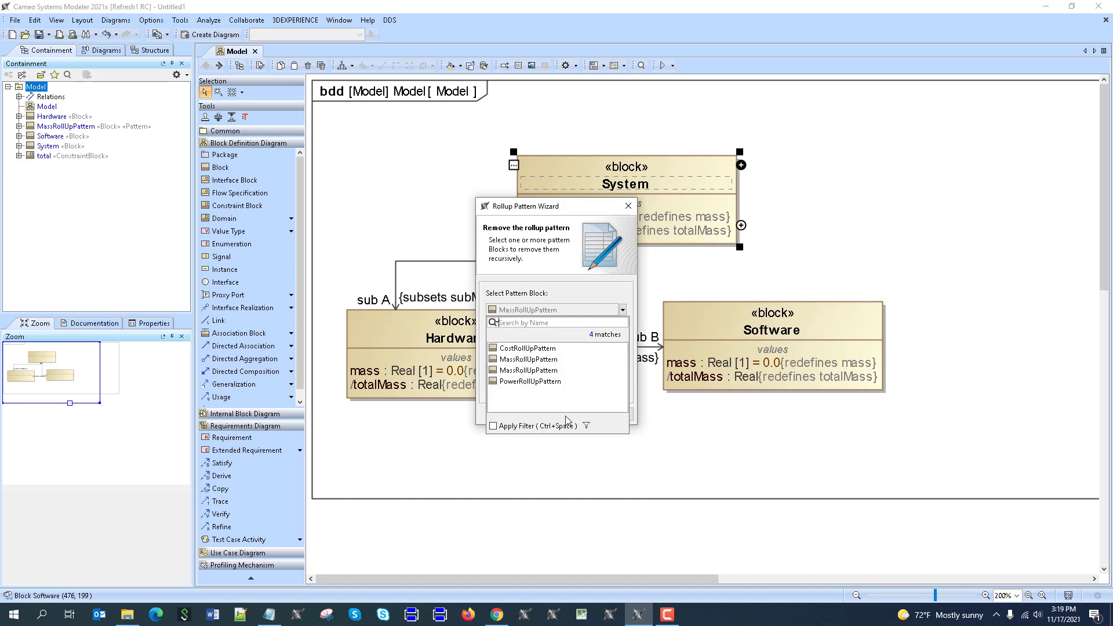
click(634, 394)
click(517, 414)
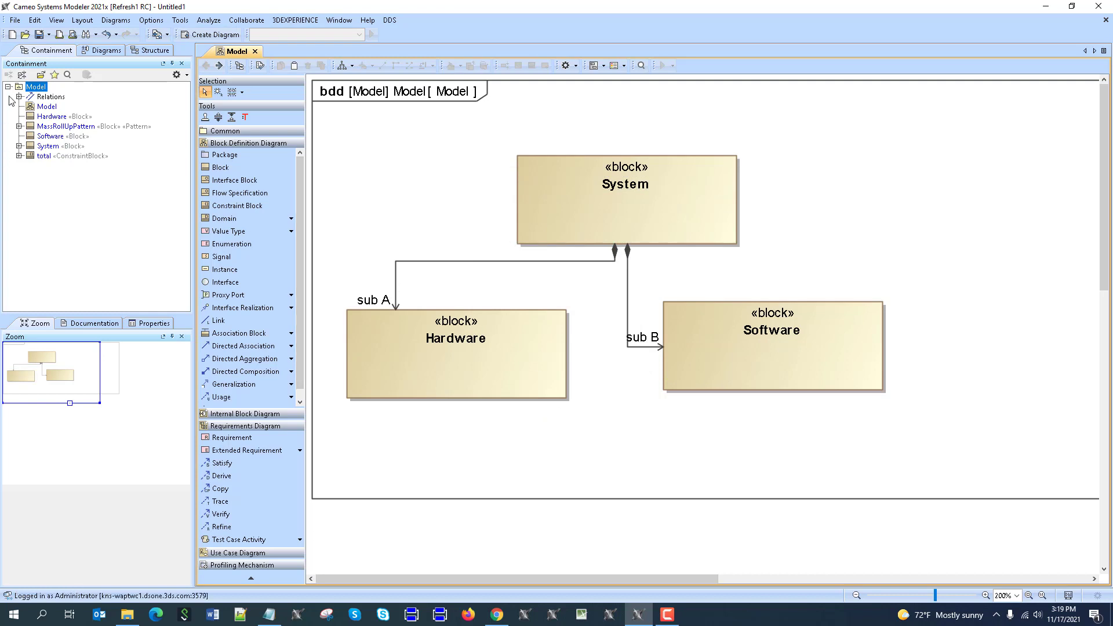
Place MassRollUpPattern at the diagram's top right and rename it My_MassRollUpPattern.
drag(53, 126, 930, 129)
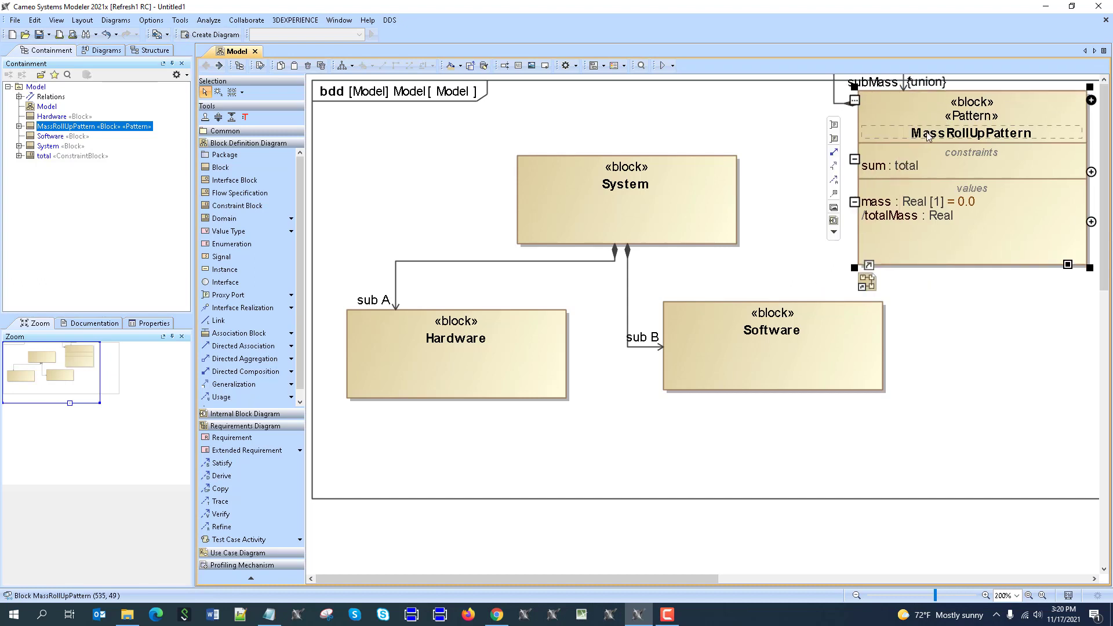
click(931, 128)
key(Return)
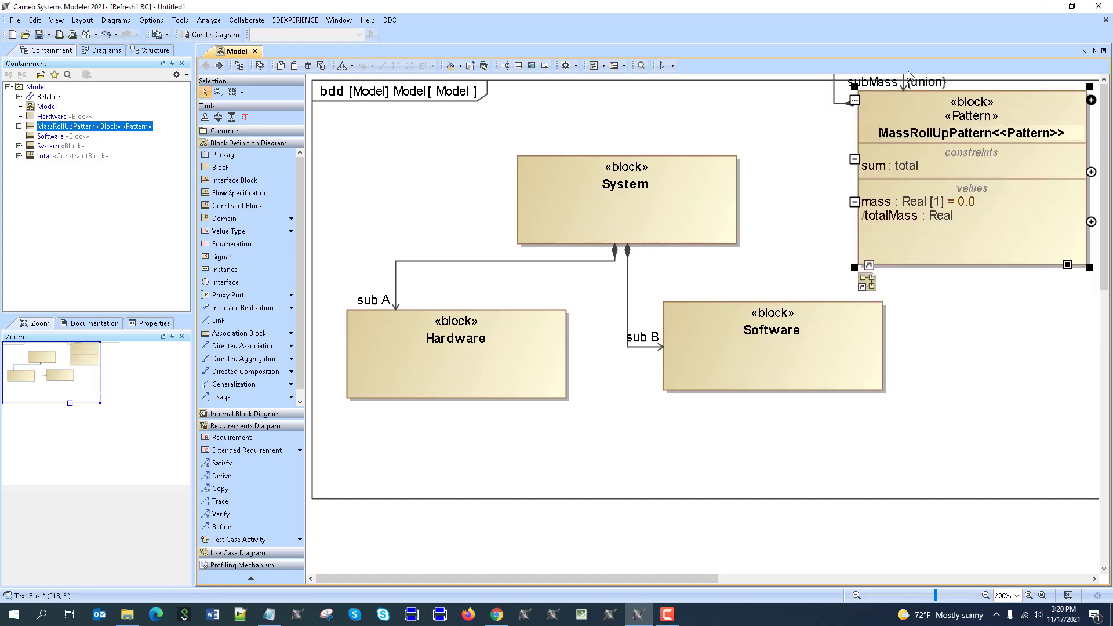
text(My_)
click(979, 255)
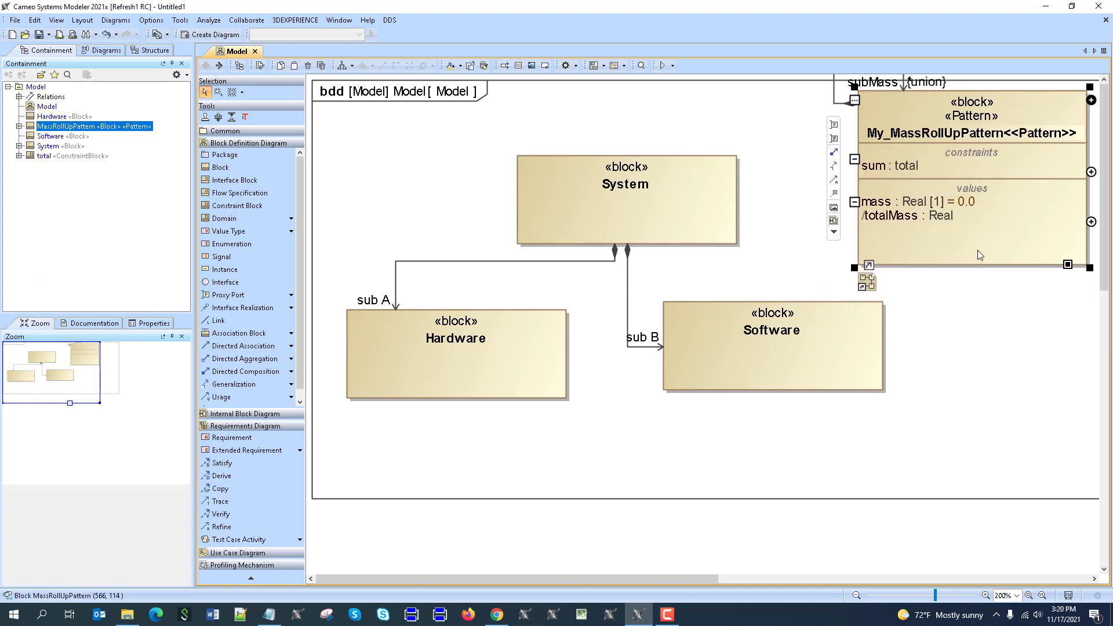
Add the total constraint block, rename it My_total, and move it beside the pattern.
drag(45, 156, 955, 314)
click(999, 345)
key(Home)
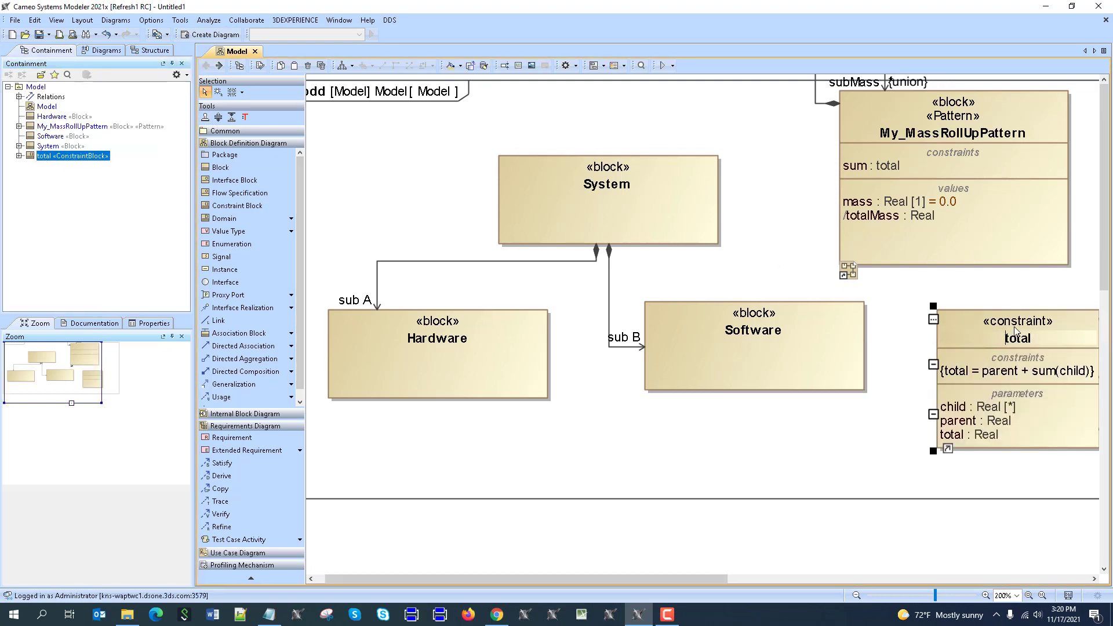
text(My_)
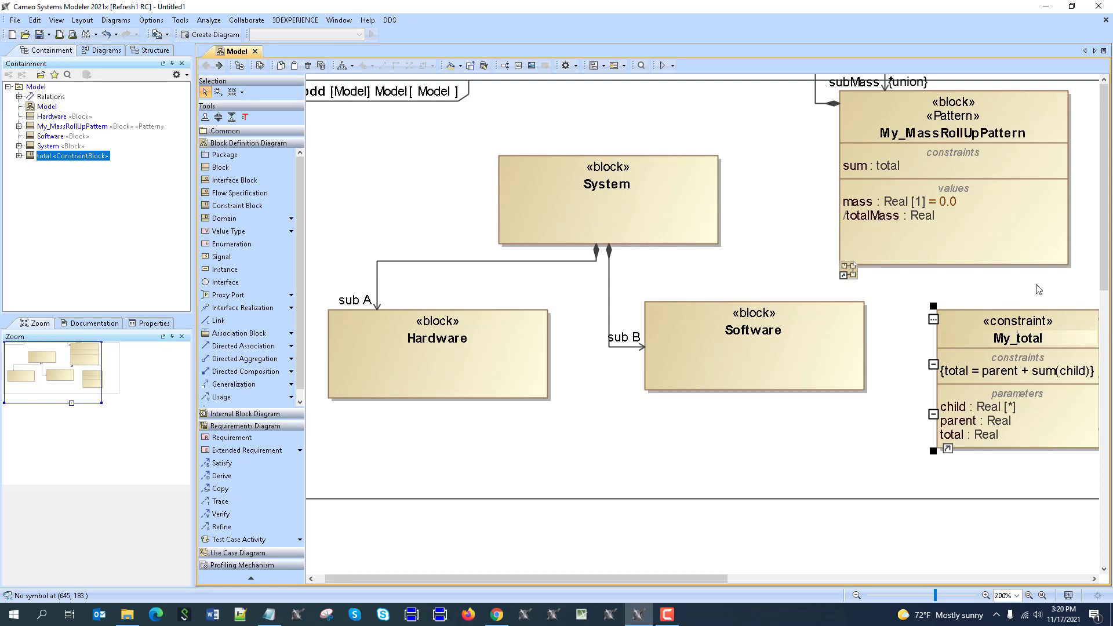
scroll(964, 485, right, 10)
scroll(707, 547, left, 10)
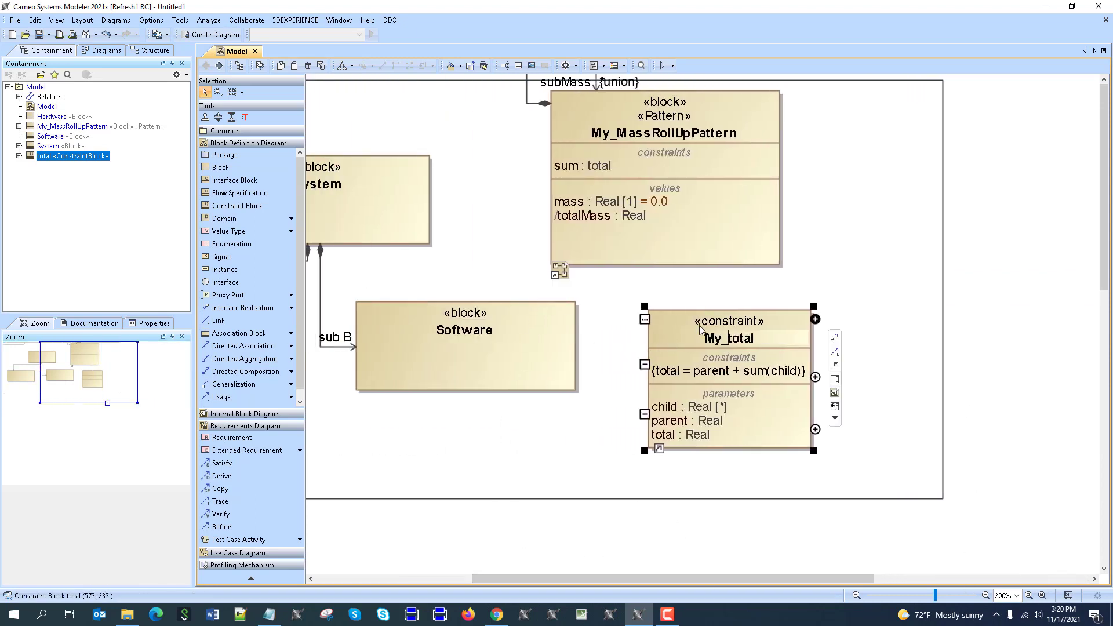
drag(677, 328, 861, 126)
click(840, 339)
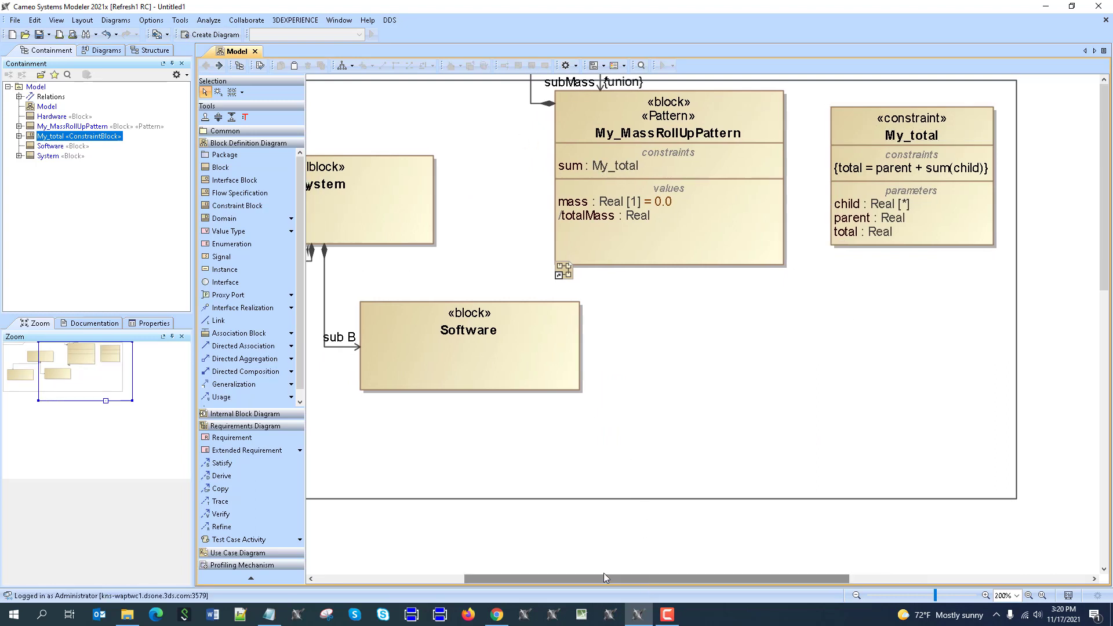
drag(603, 574, 547, 573)
drag(735, 158, 791, 181)
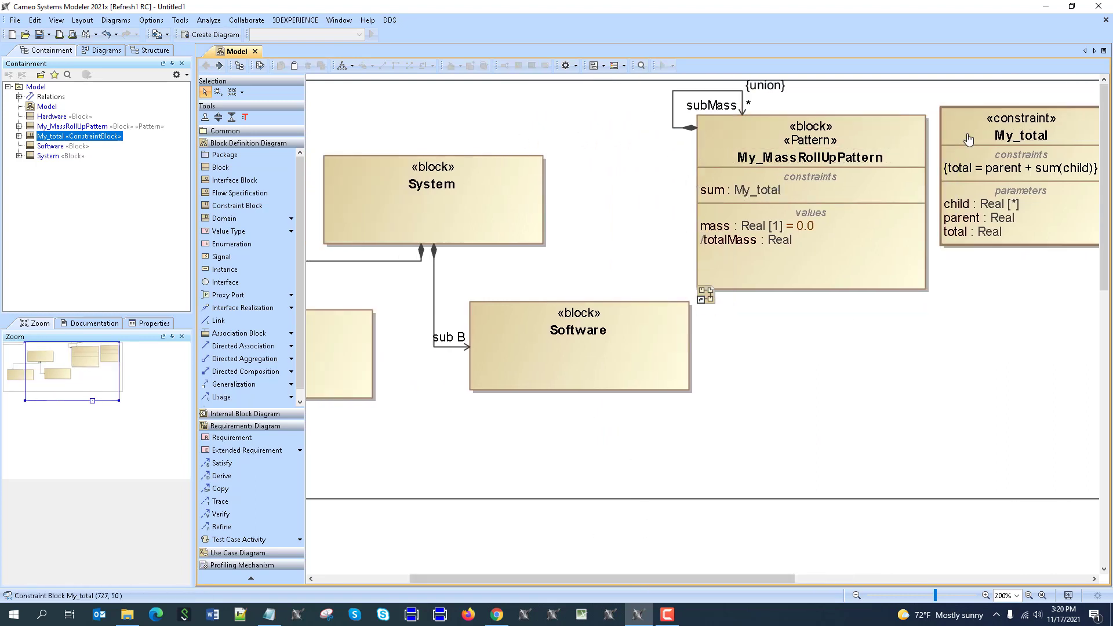
Add value property IsWeighted typed Boolean to My_MassRollUpPattern, then open its parametric diagram.
double_click(903, 131)
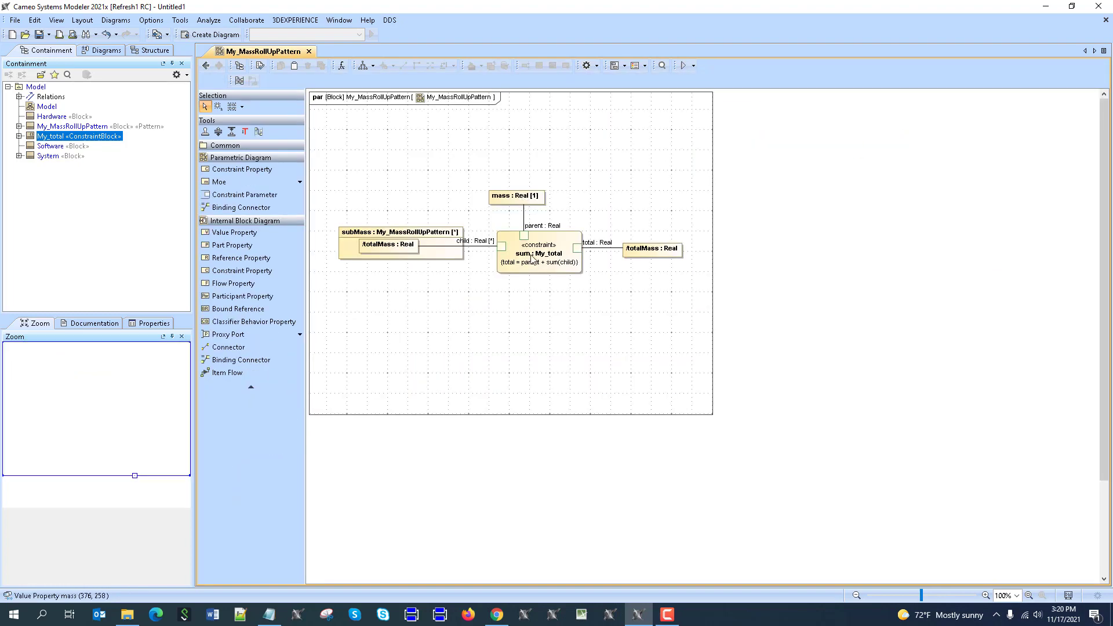
click(206, 66)
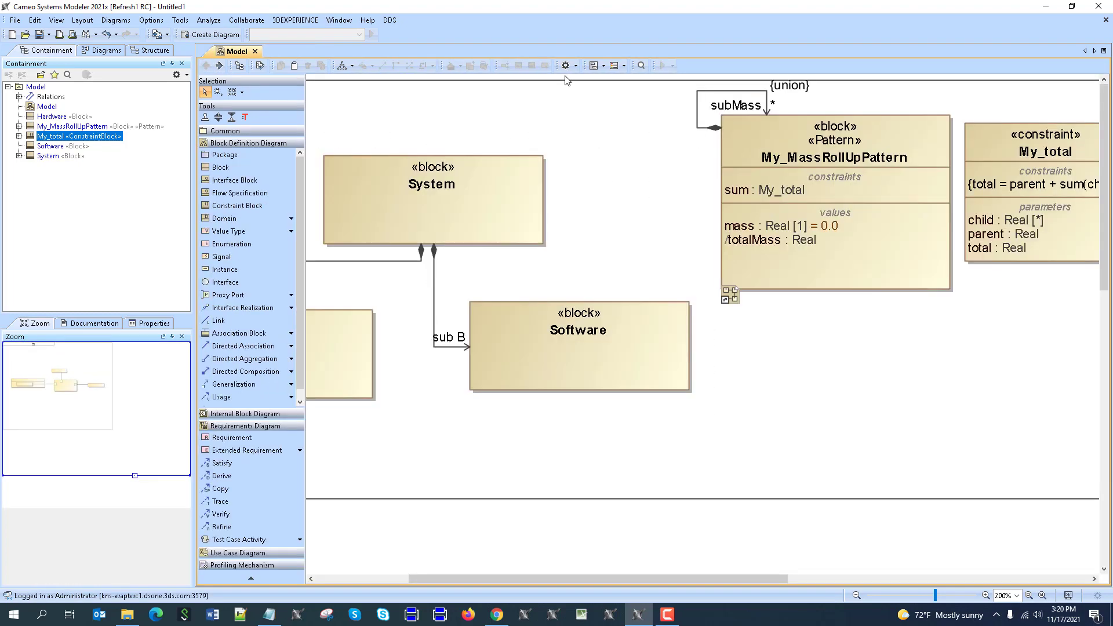
click(896, 135)
click(954, 246)
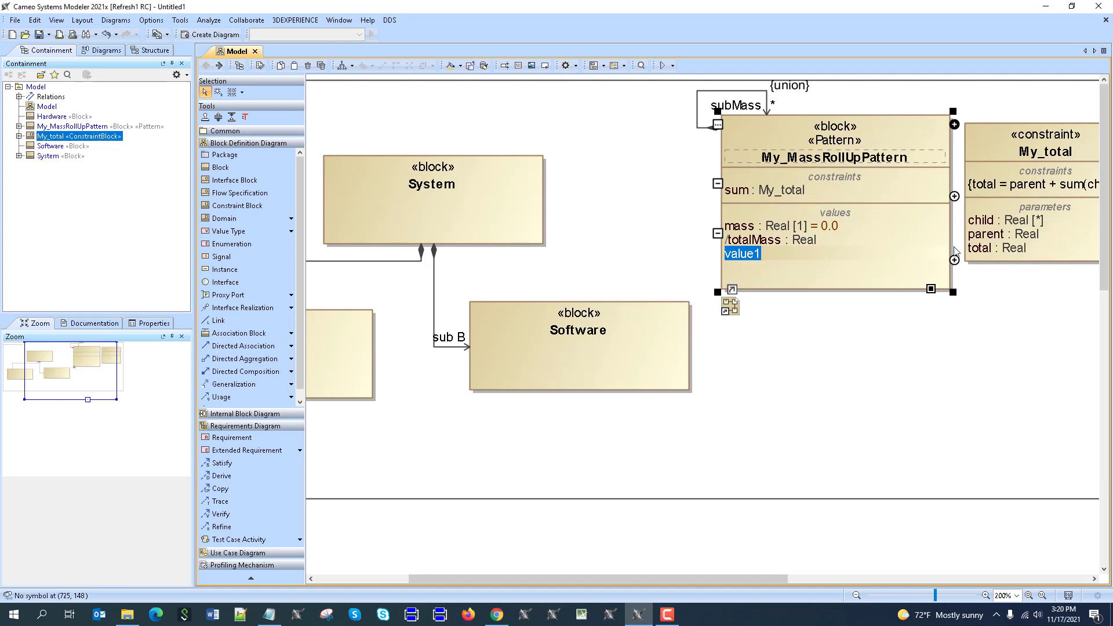
text(ls)
text(Weighted:B)
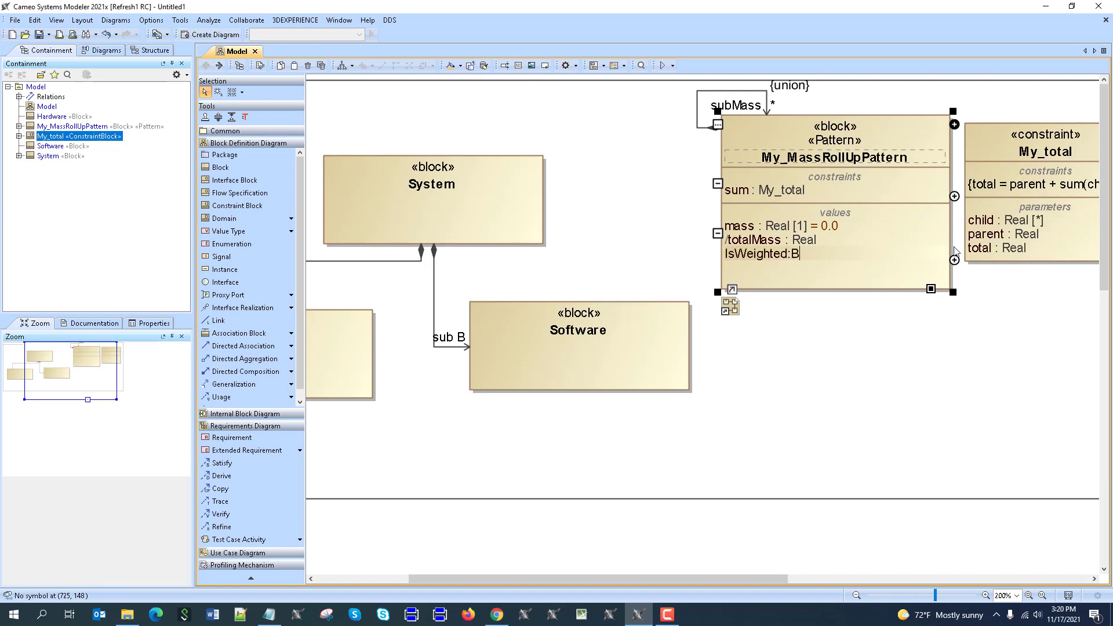
text(ool)
key(ctrl+space)
click(779, 301)
click(794, 370)
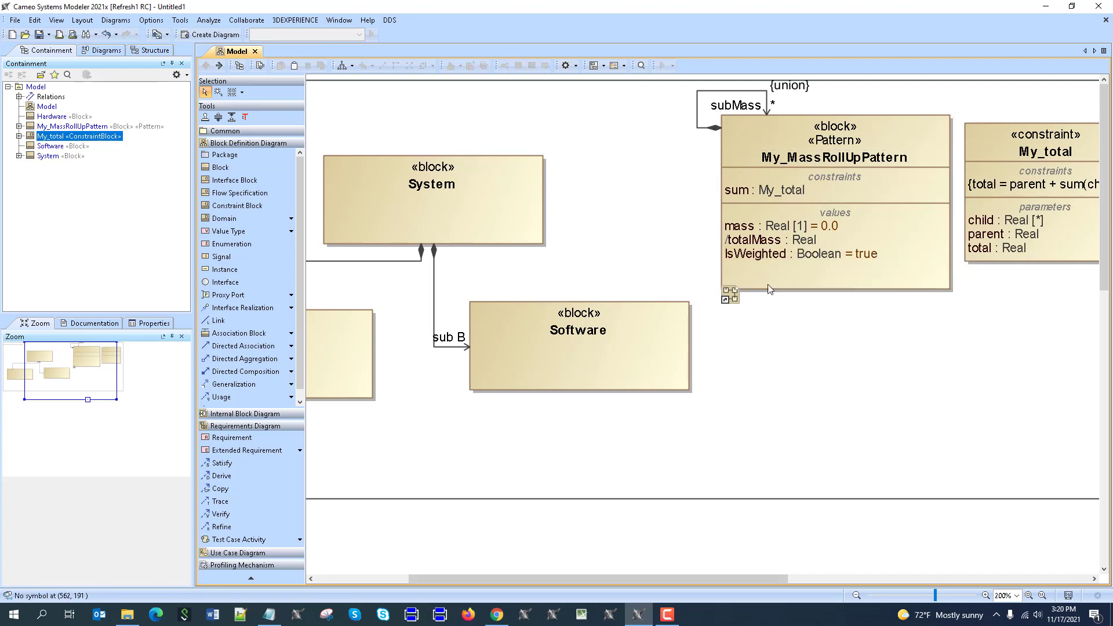
double_click(785, 136)
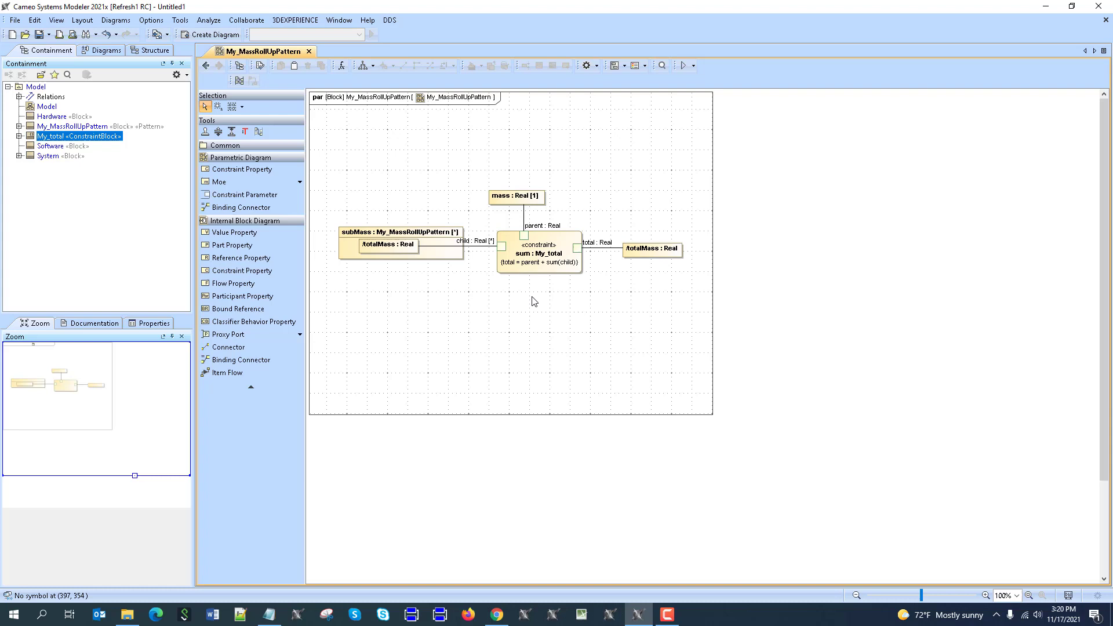
Jump from sum to the My_total type and open its Specification body editor.
right_click(543, 238)
mouse_move(614, 371)
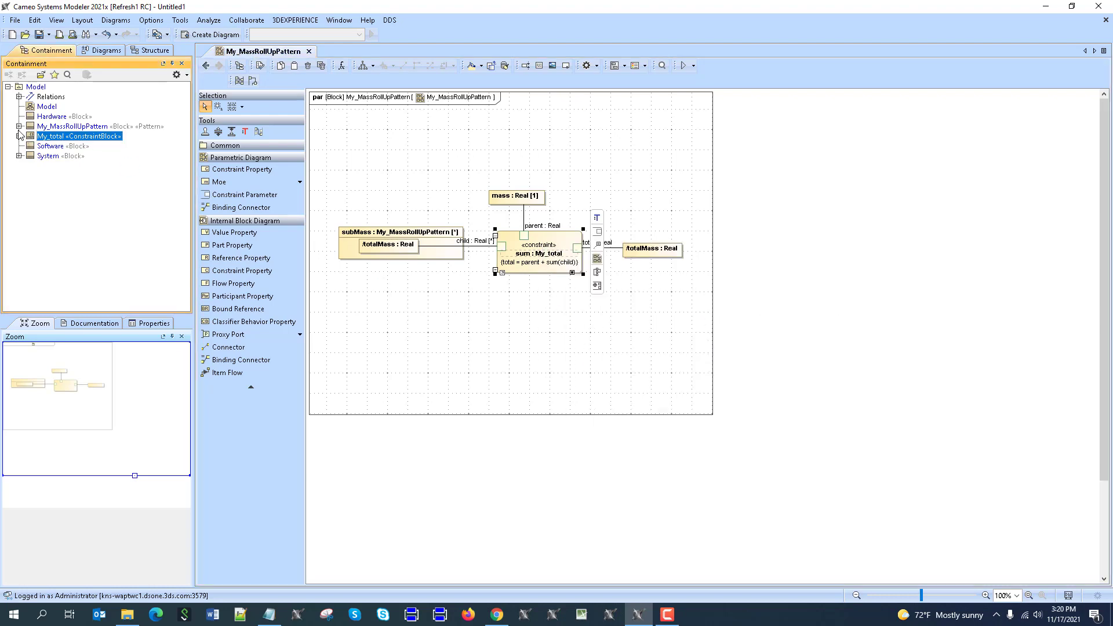
click(19, 135)
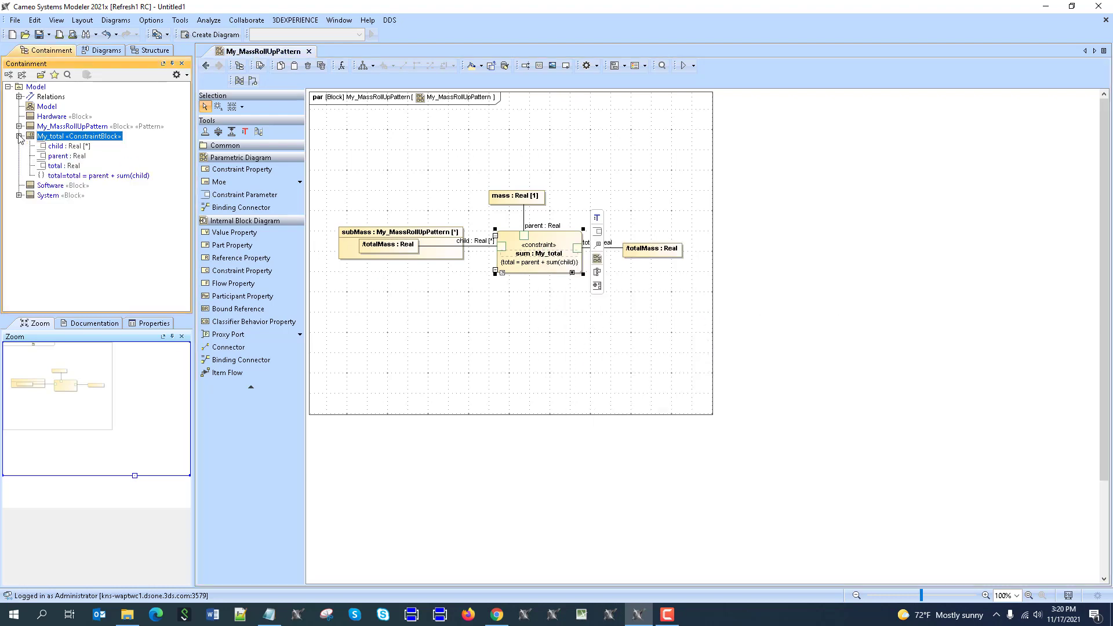
double_click(70, 176)
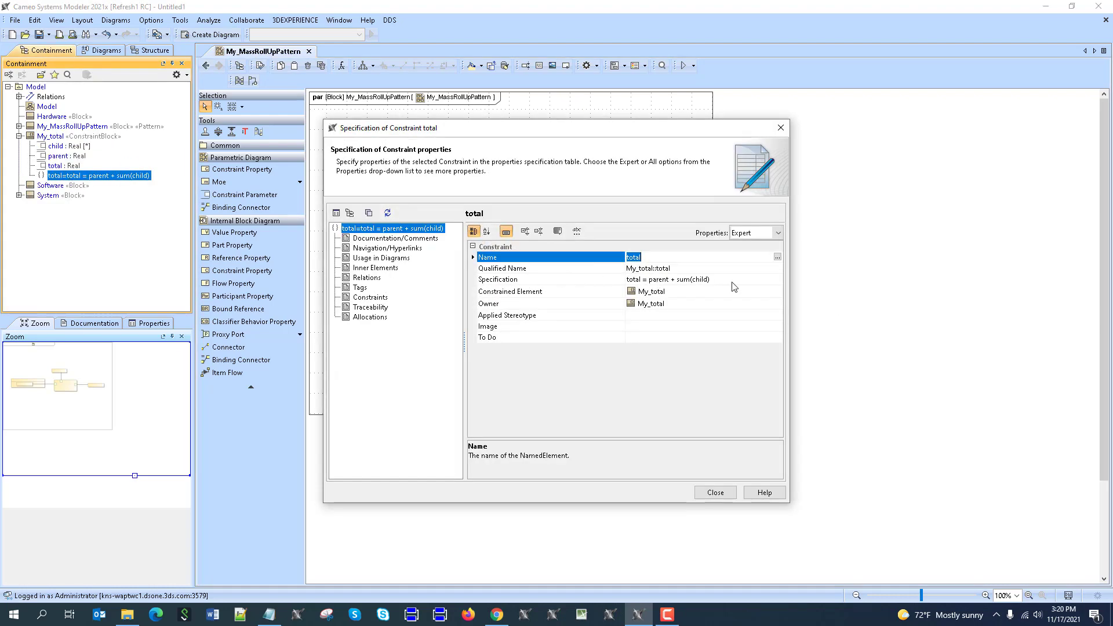
click(776, 279)
click(778, 278)
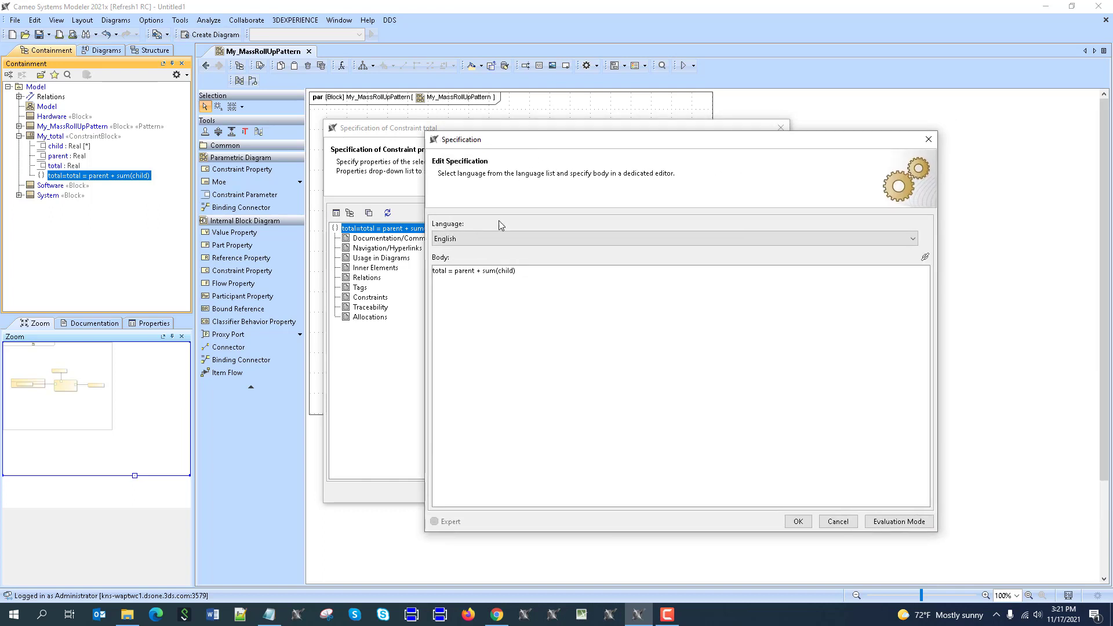
Switch My_total's constraint to Jython and add the line 'if IsWeigted:' above the total expression.
click(459, 238)
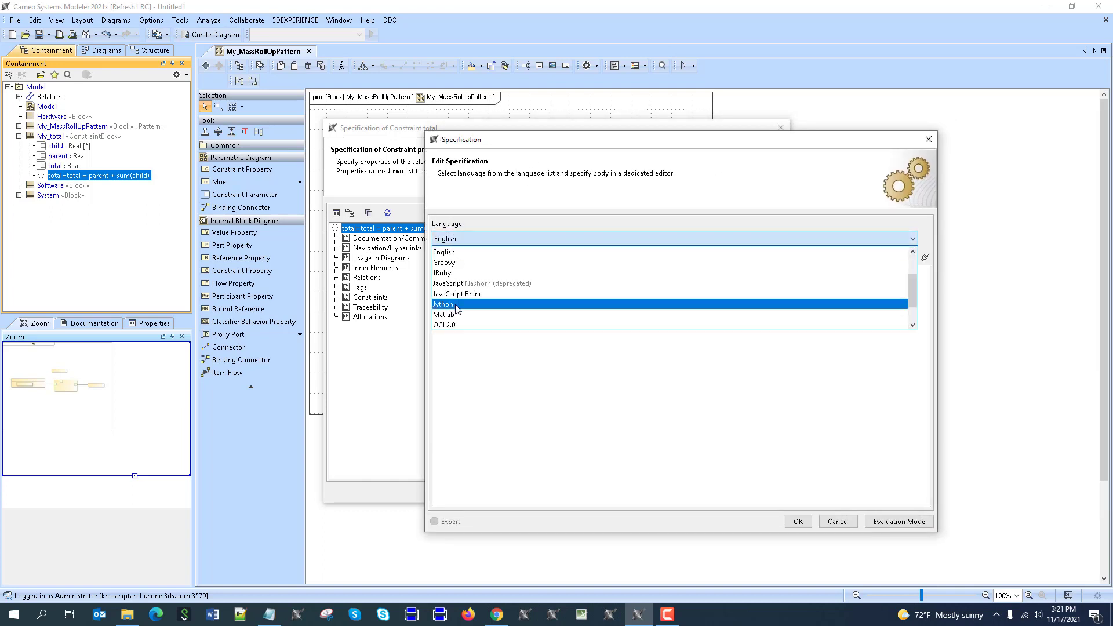
scroll(456, 308, down, 3)
scroll(458, 310, up, 4)
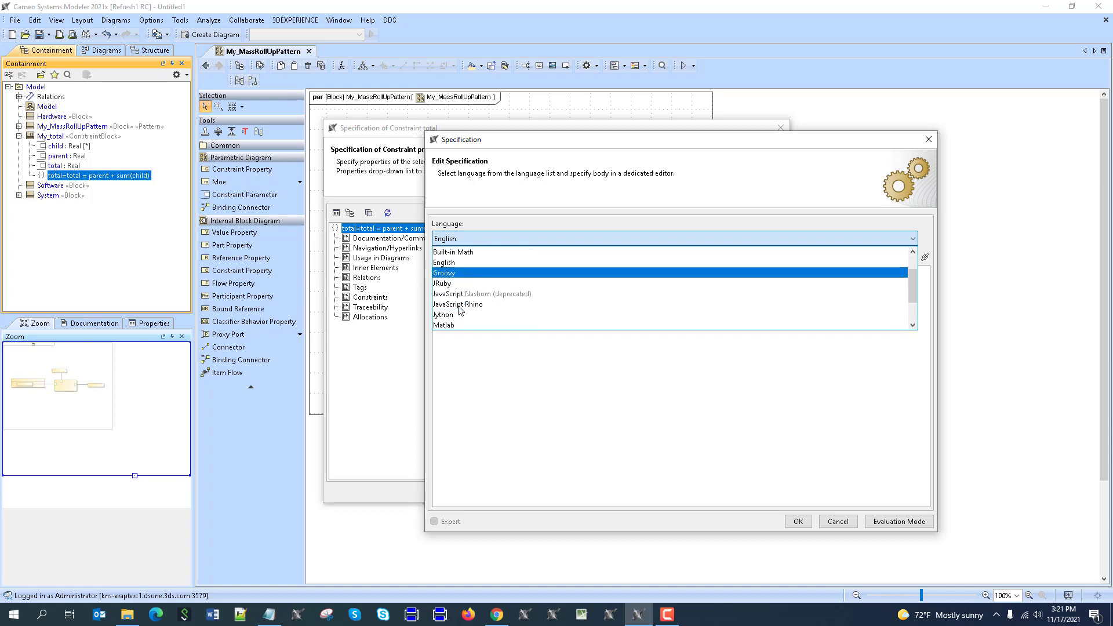
click(459, 315)
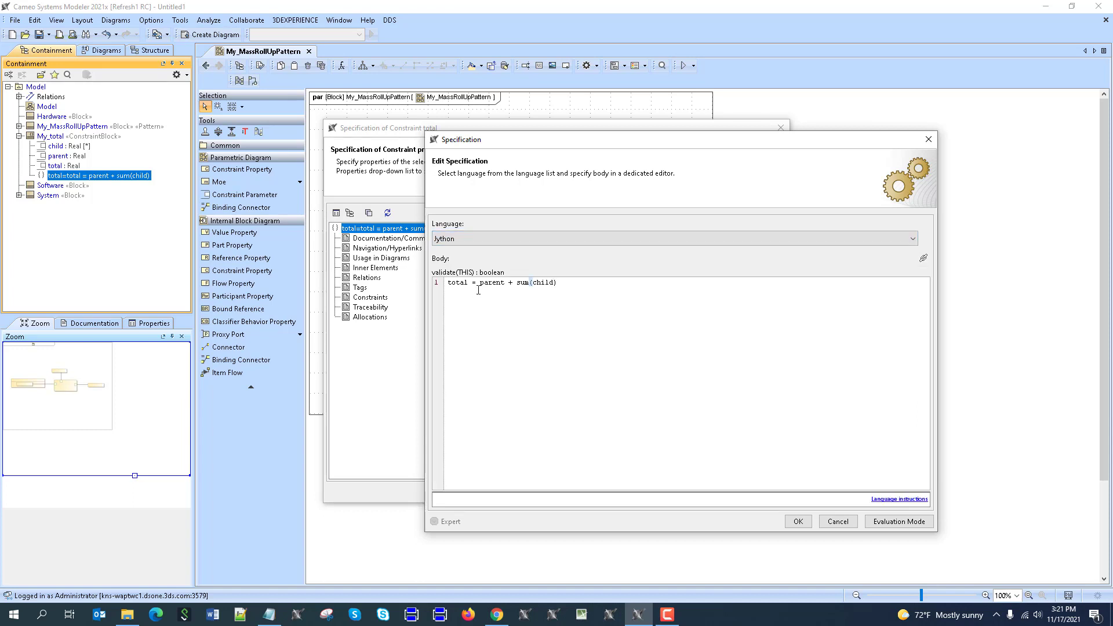
click(453, 284)
key(Return)
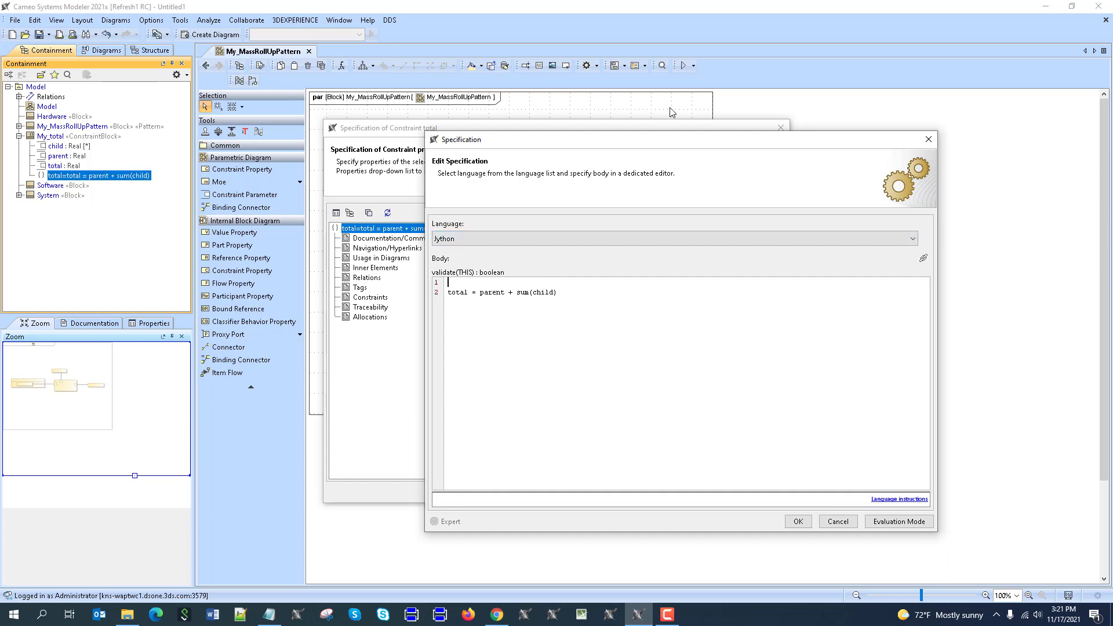
text(if IsWeigted:)
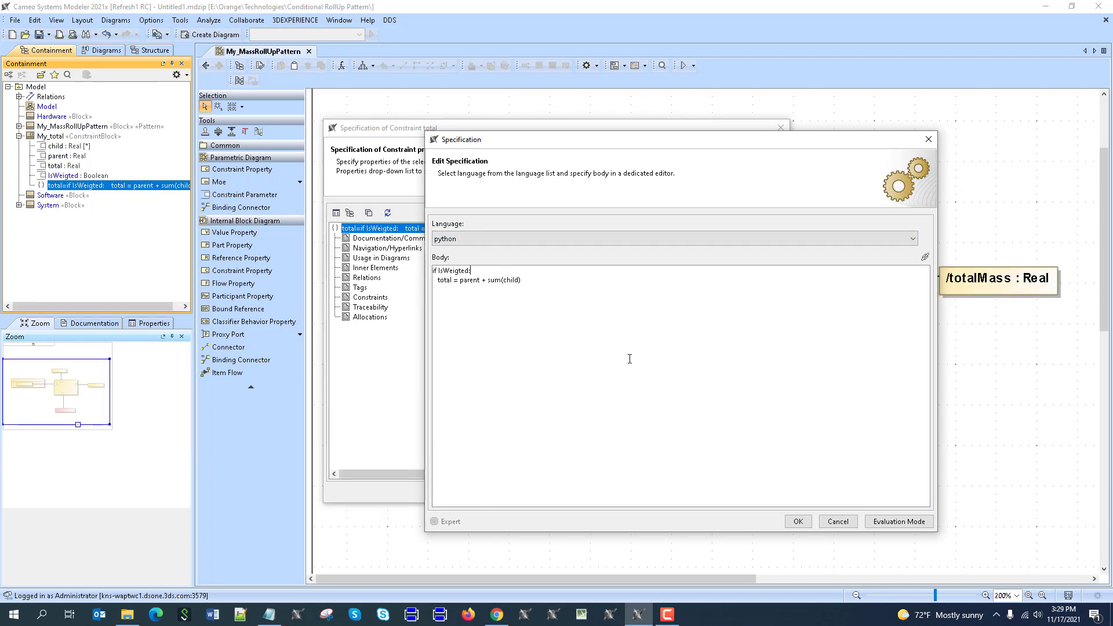
click(794, 521)
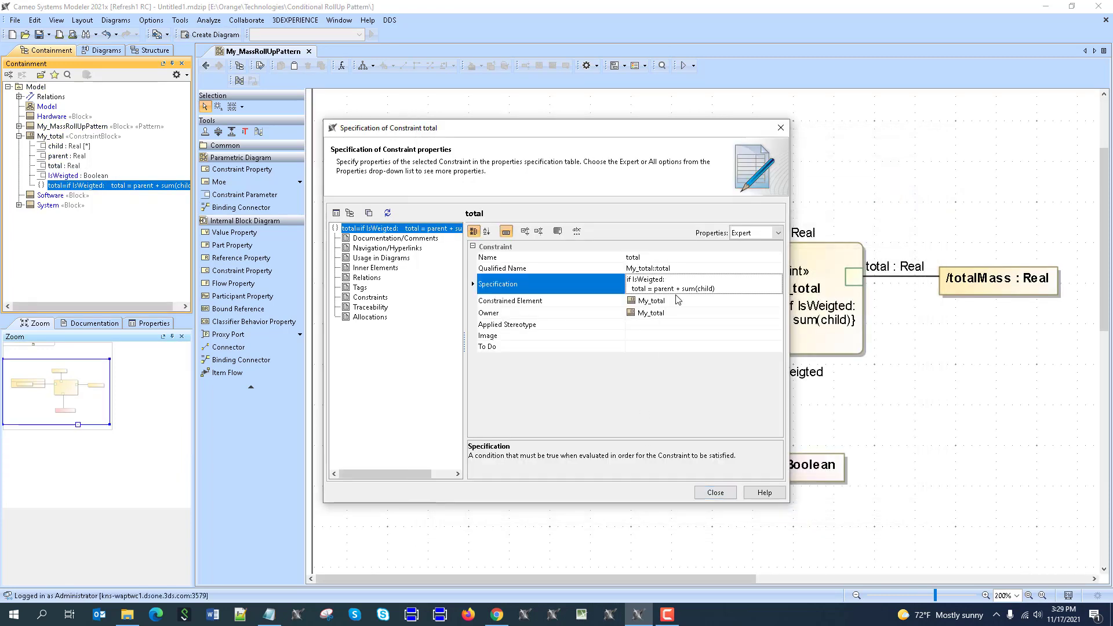
Back on the BDD, apply My_MassRollUpPattern to System, creating redefined value properties.
click(715, 492)
key(alt+Left)
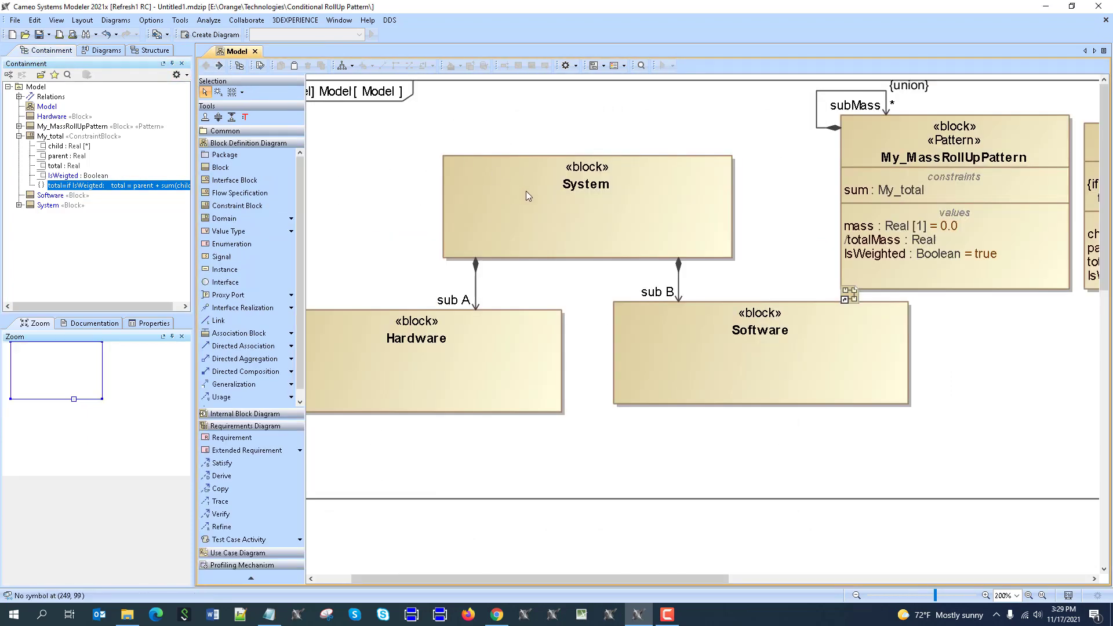
right_click(526, 196)
mouse_move(613, 340)
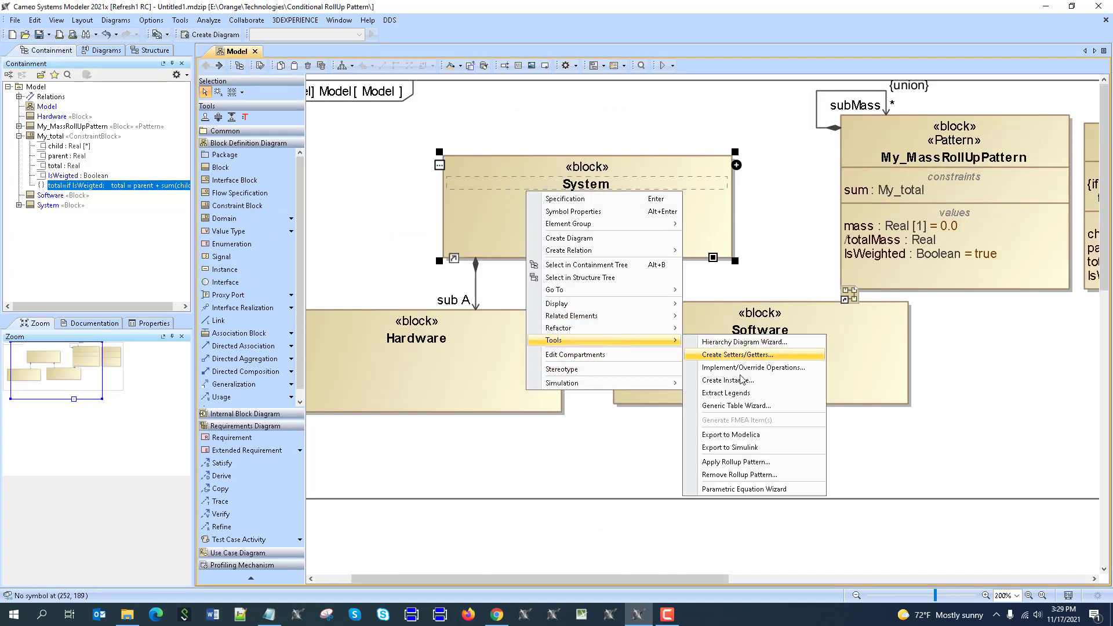
click(740, 462)
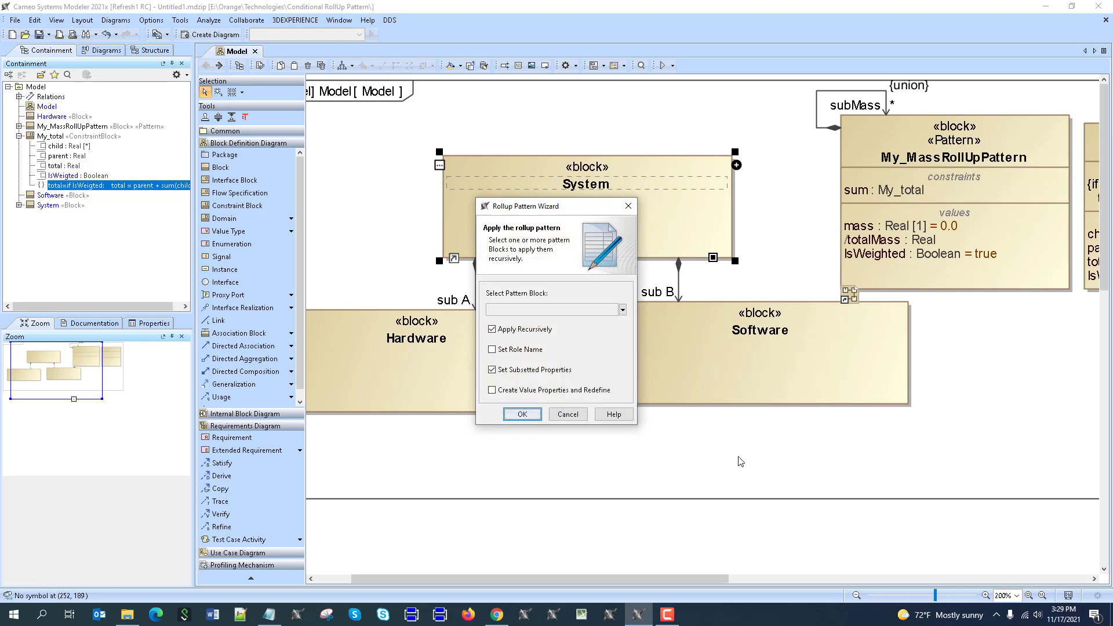
click(495, 308)
click(517, 375)
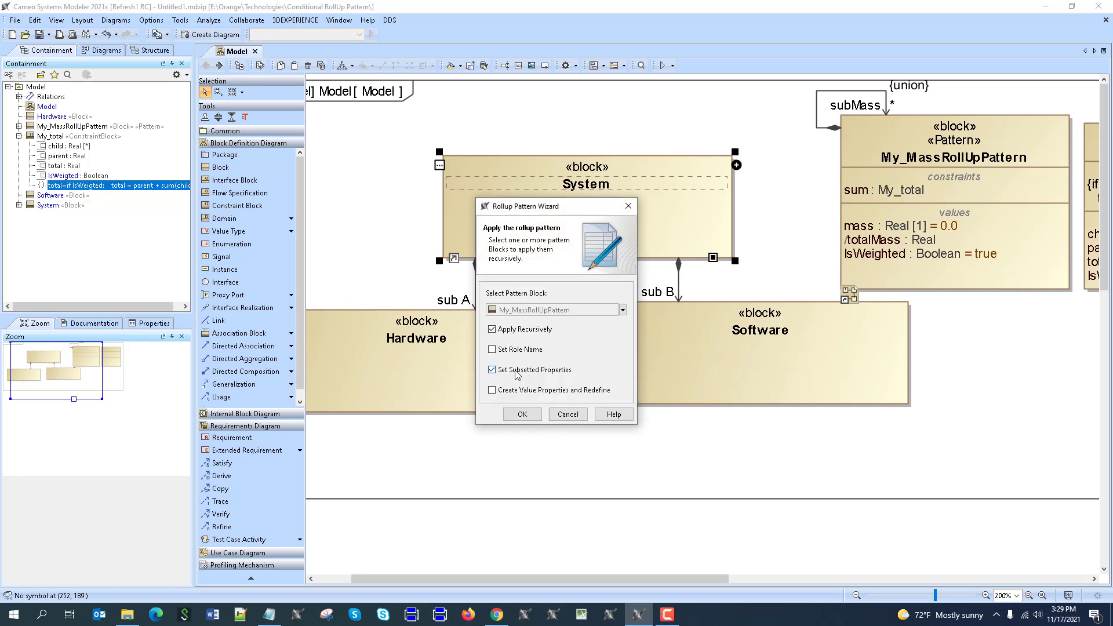
click(492, 390)
click(522, 414)
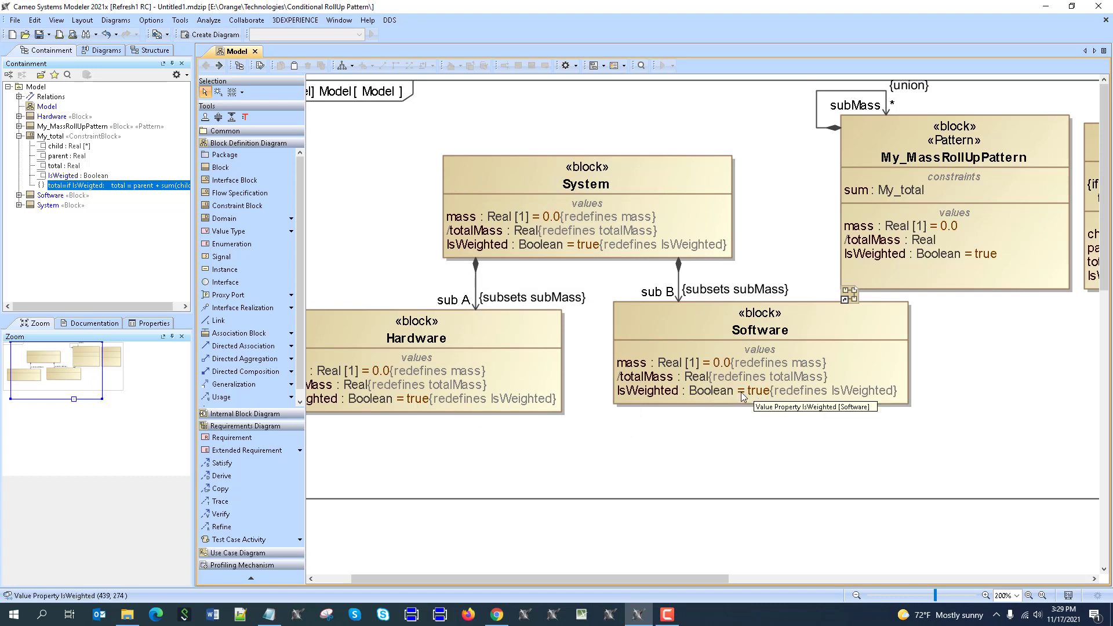
Set Software's default mass to 5 and Hardware's default mass to 10.
click(711, 363)
click(710, 362)
double_click(718, 363)
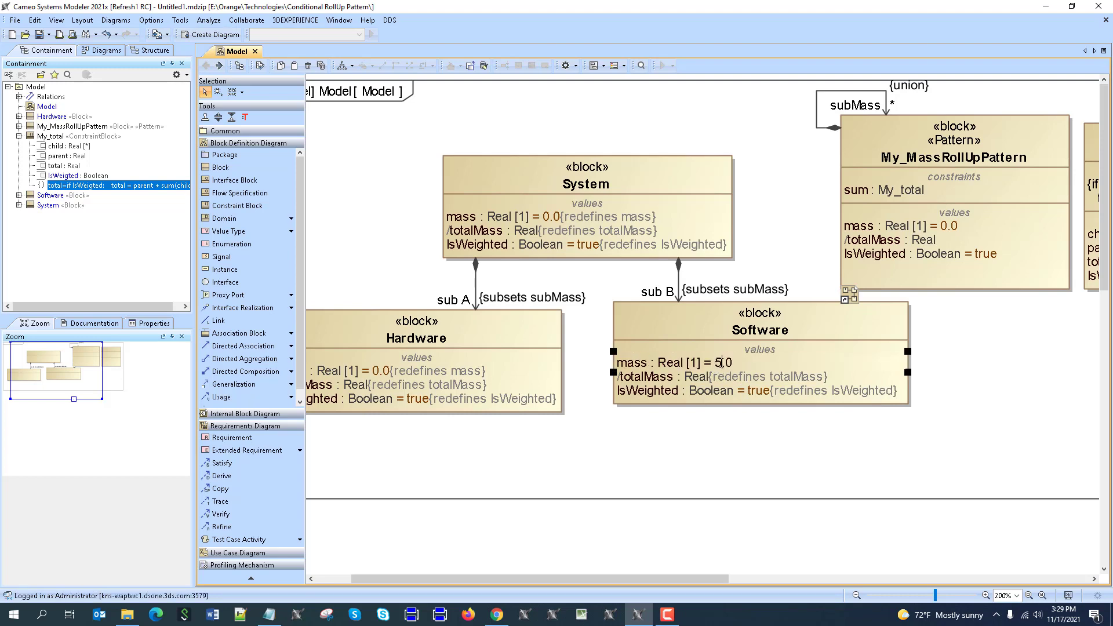
text(5)
click(380, 371)
click(380, 371)
double_click(379, 371)
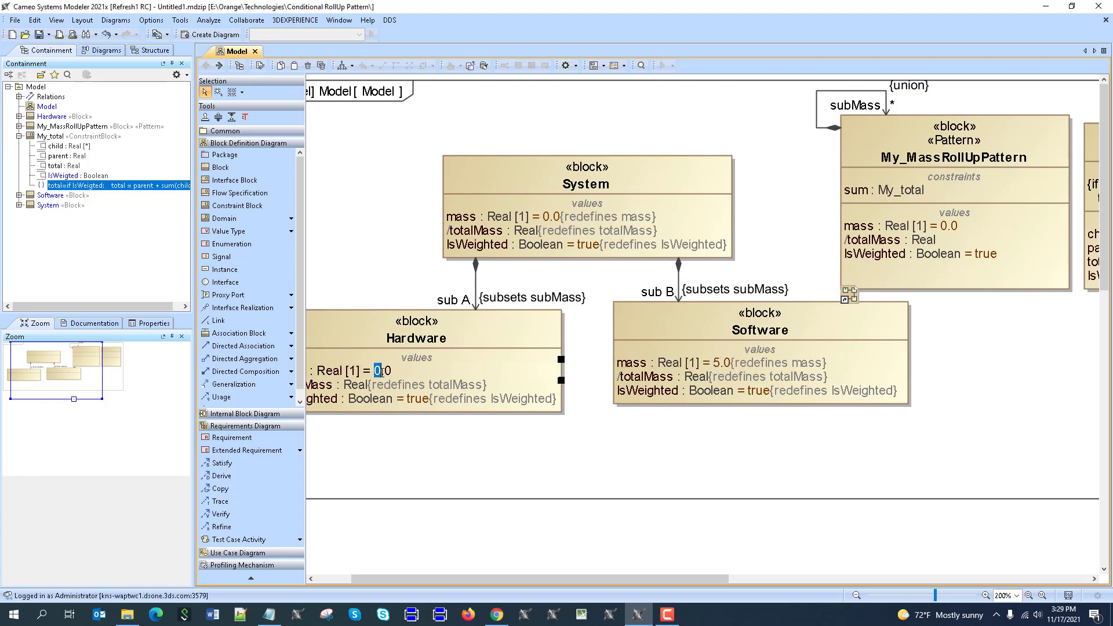
text(10)
key(Return)
Change Software's IsWeighted value from true to false.
click(770, 393)
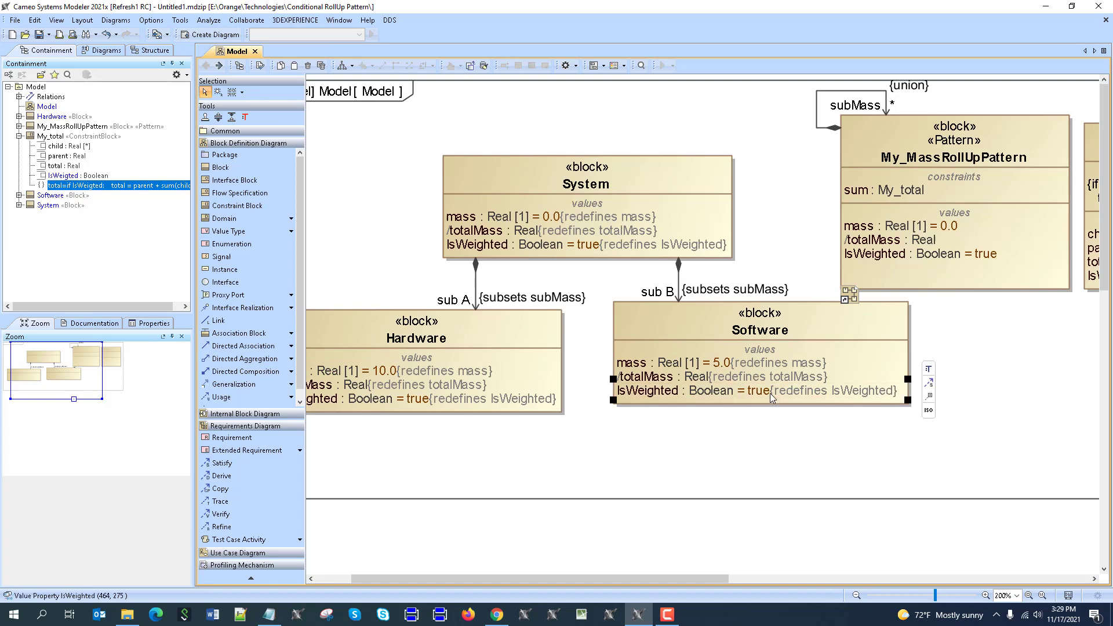
click(770, 393)
double_click(770, 393)
text(false)
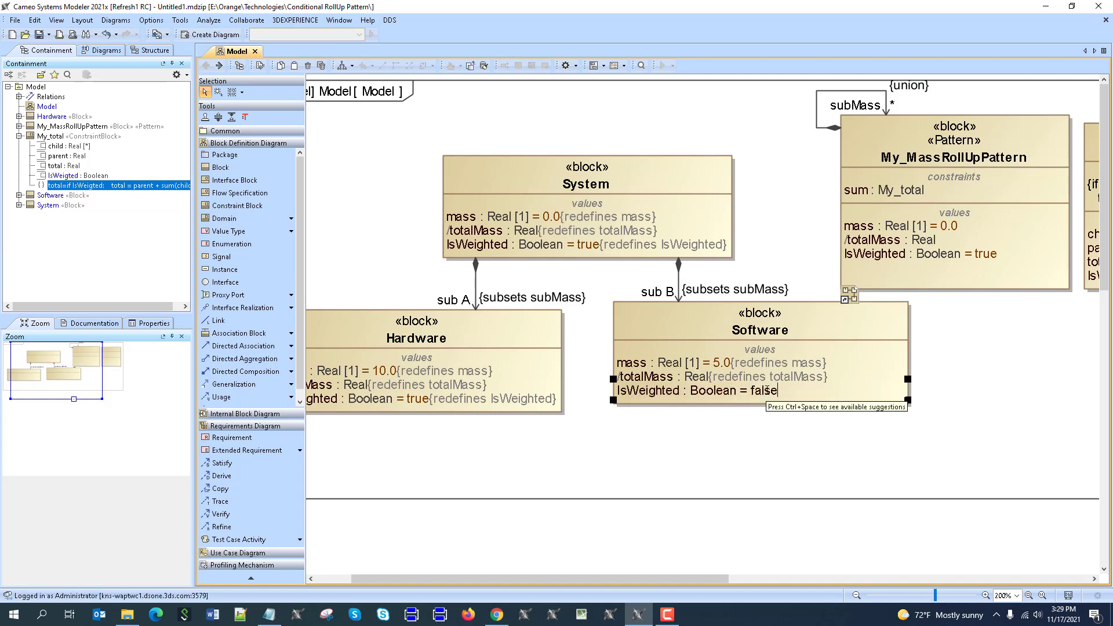
key(Return)
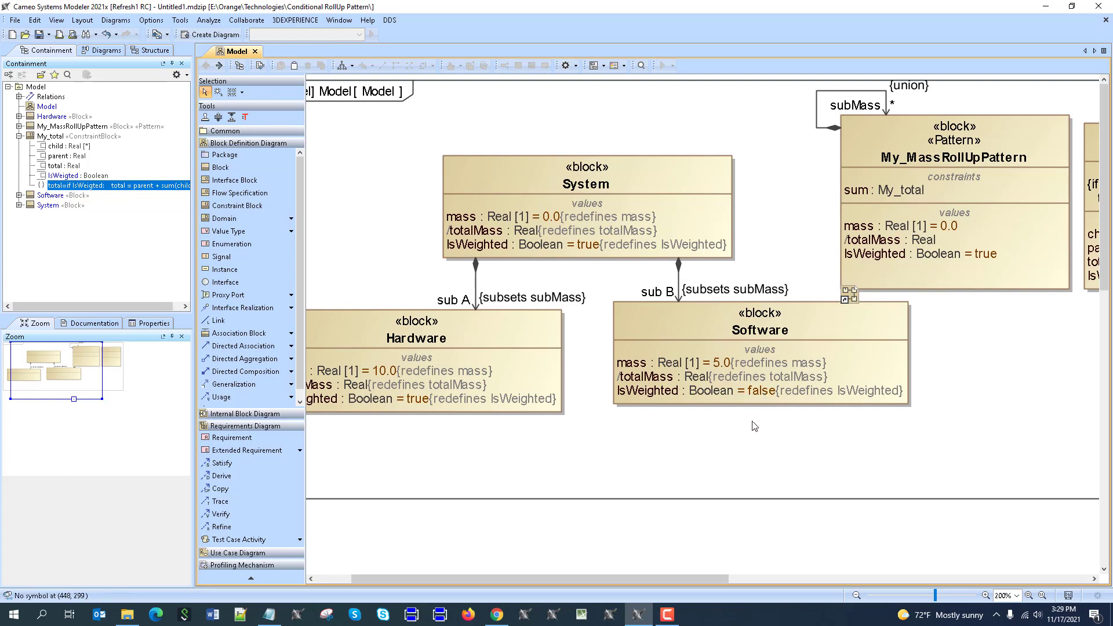
Run a simulation of System and expand sub A and sub B in the enlarged Variables panel.
right_click(645, 180)
mouse_move(724, 371)
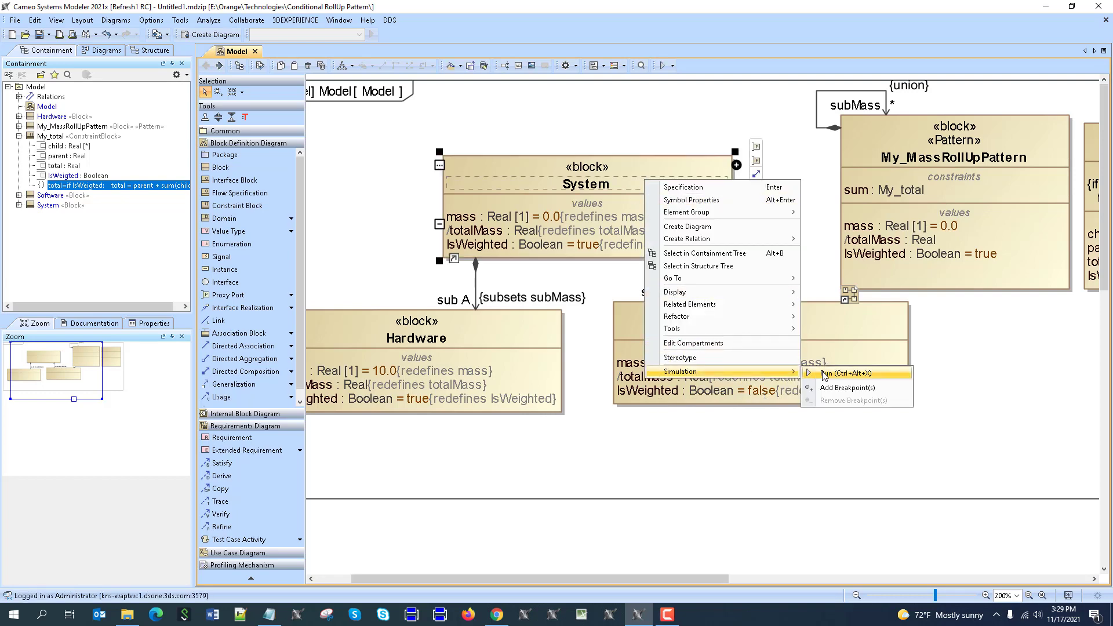
click(823, 374)
drag(944, 490, 981, 589)
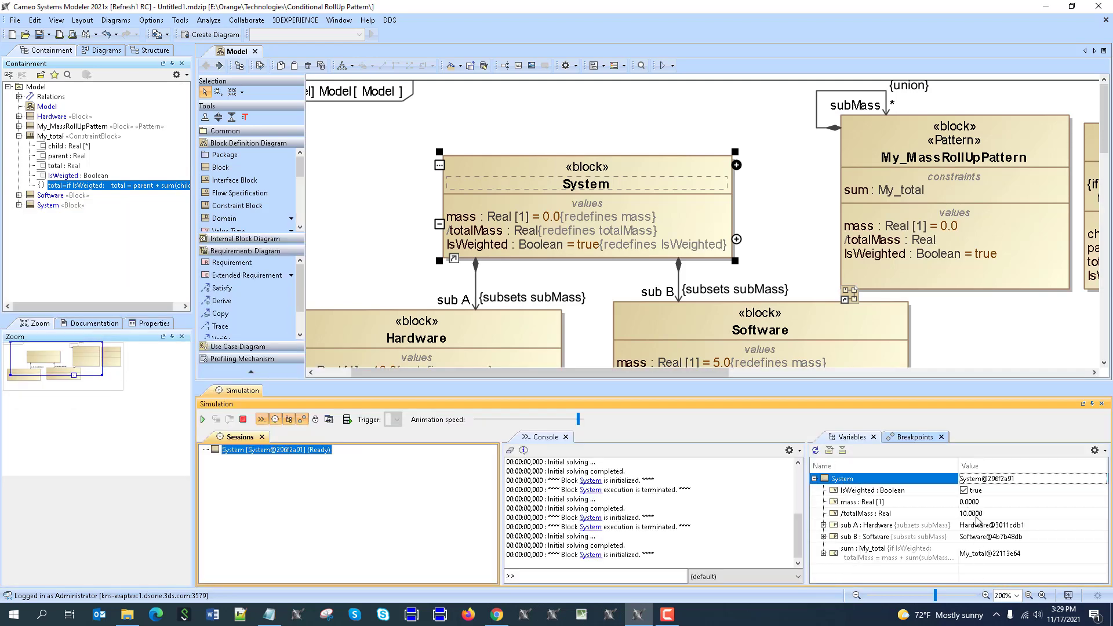
click(823, 525)
drag(841, 383, 831, 318)
click(823, 526)
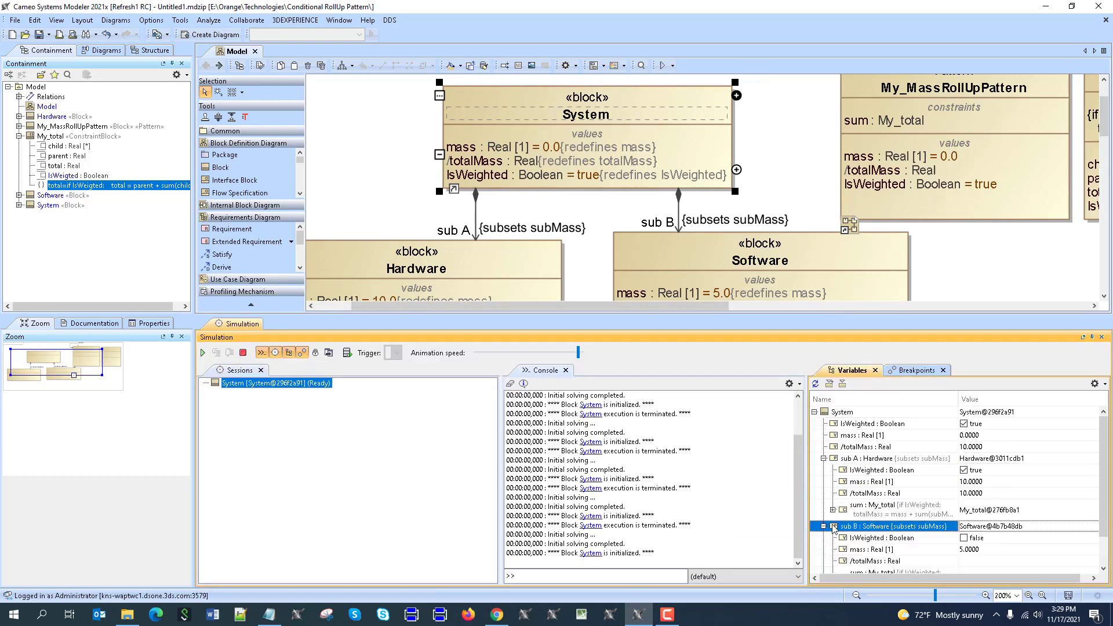
scroll(980, 556, down, 1)
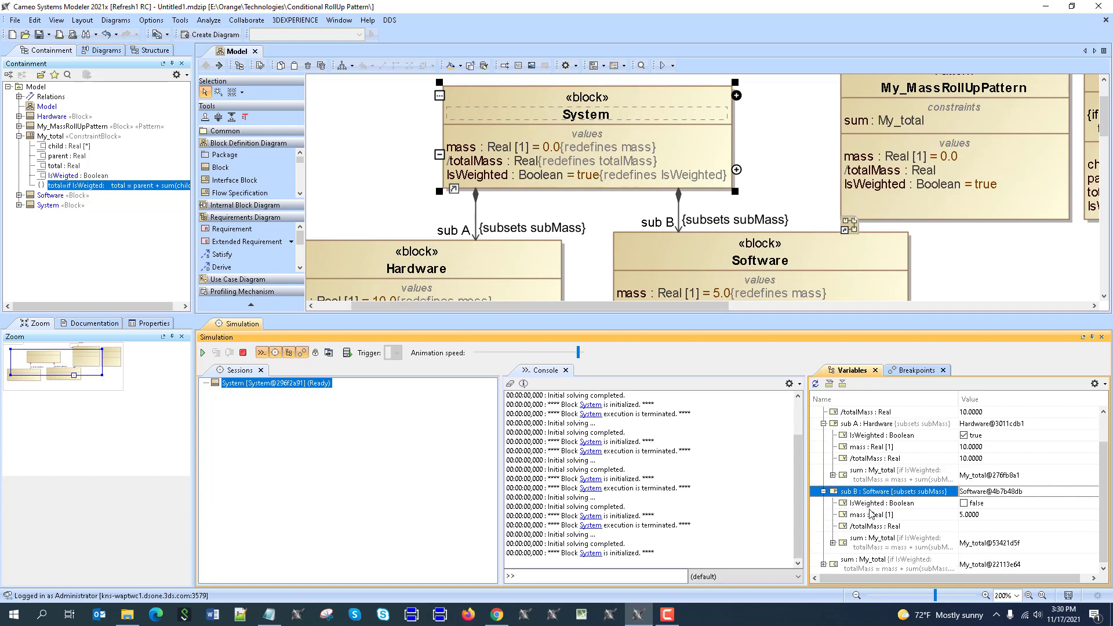
Toggle Software's IsWeighted on and back off to compare System's totalMass.
click(963, 503)
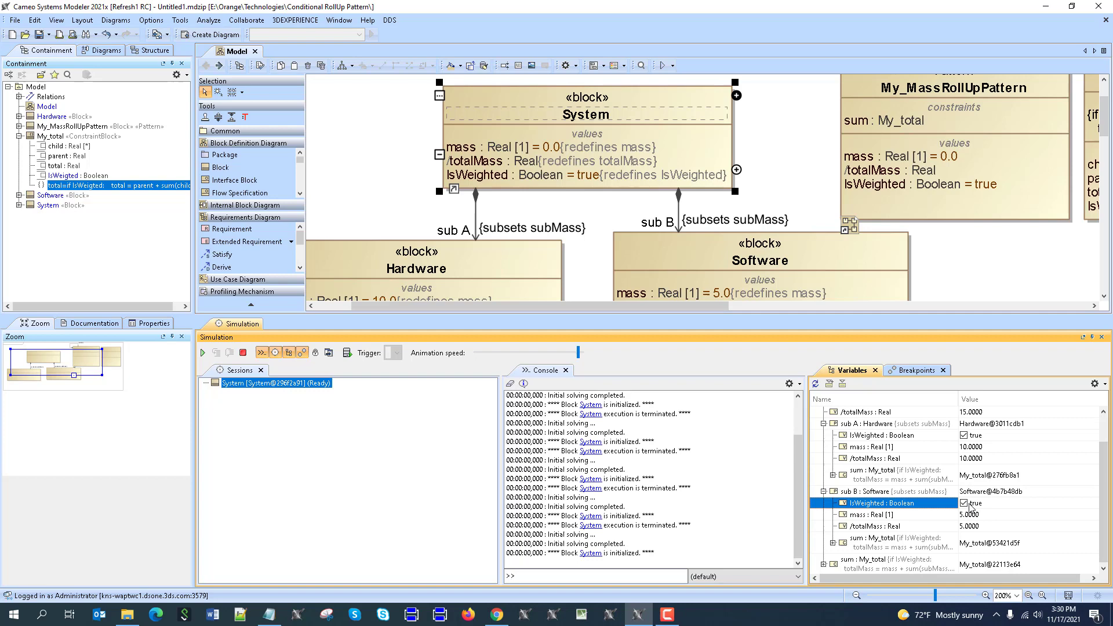
scroll(964, 458, up, 1)
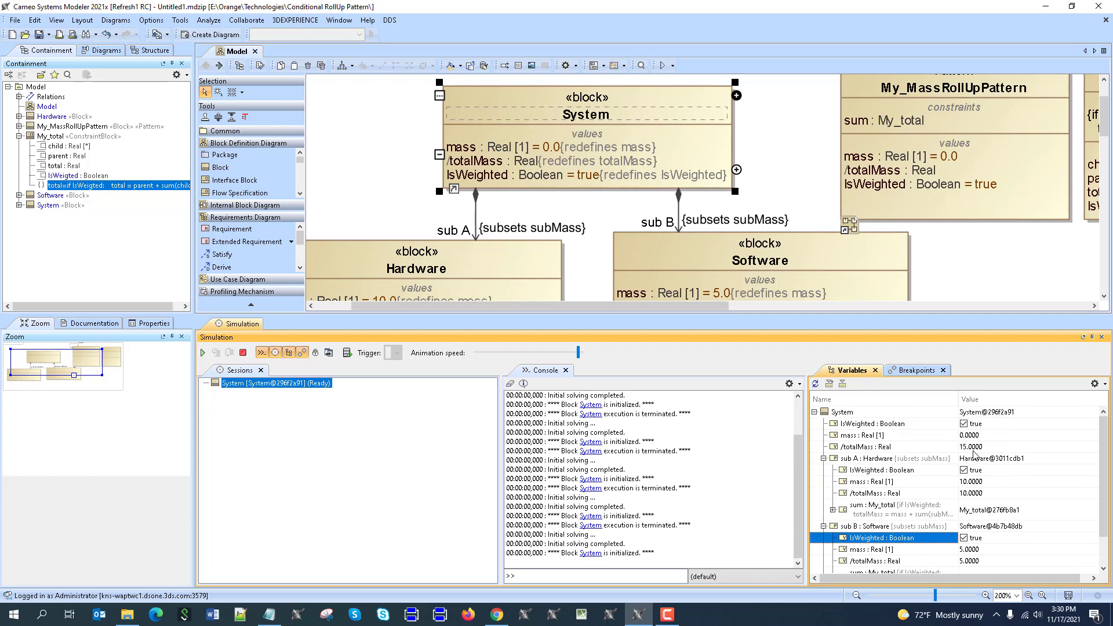
scroll(968, 463, down, 1)
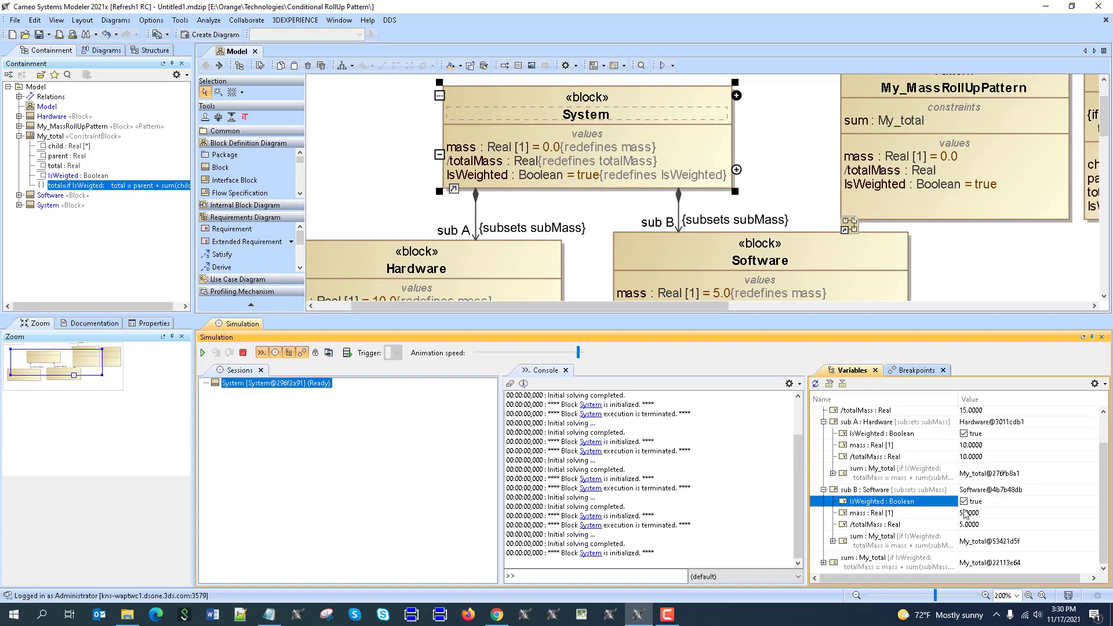
click(963, 502)
scroll(977, 515, up, 1)
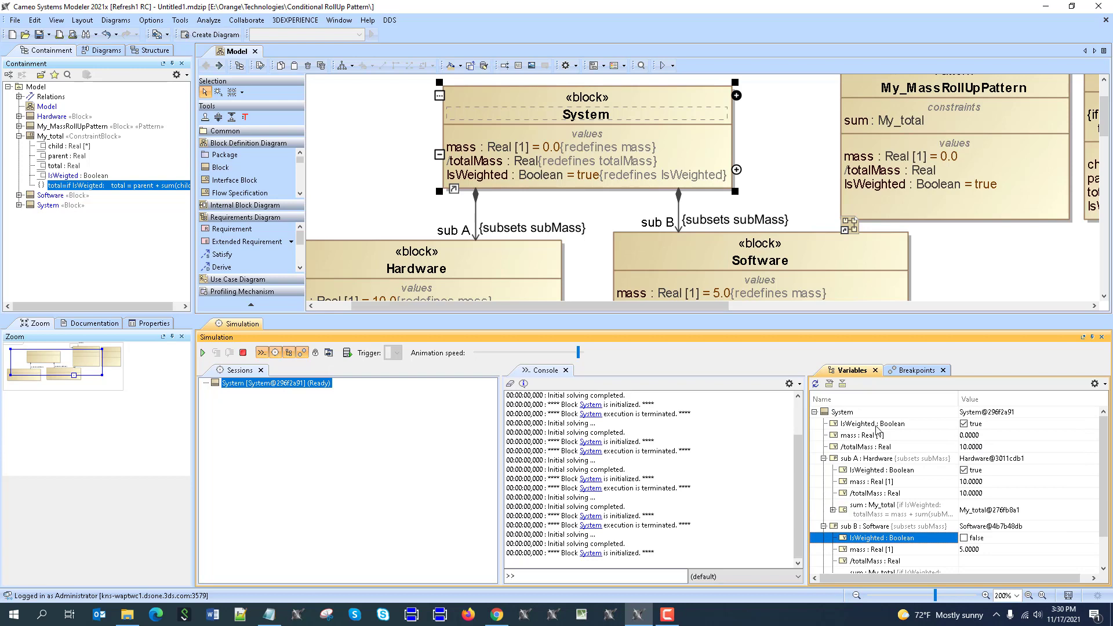
Export the System simulation values to a new instance under the chosen owner.
click(849, 412)
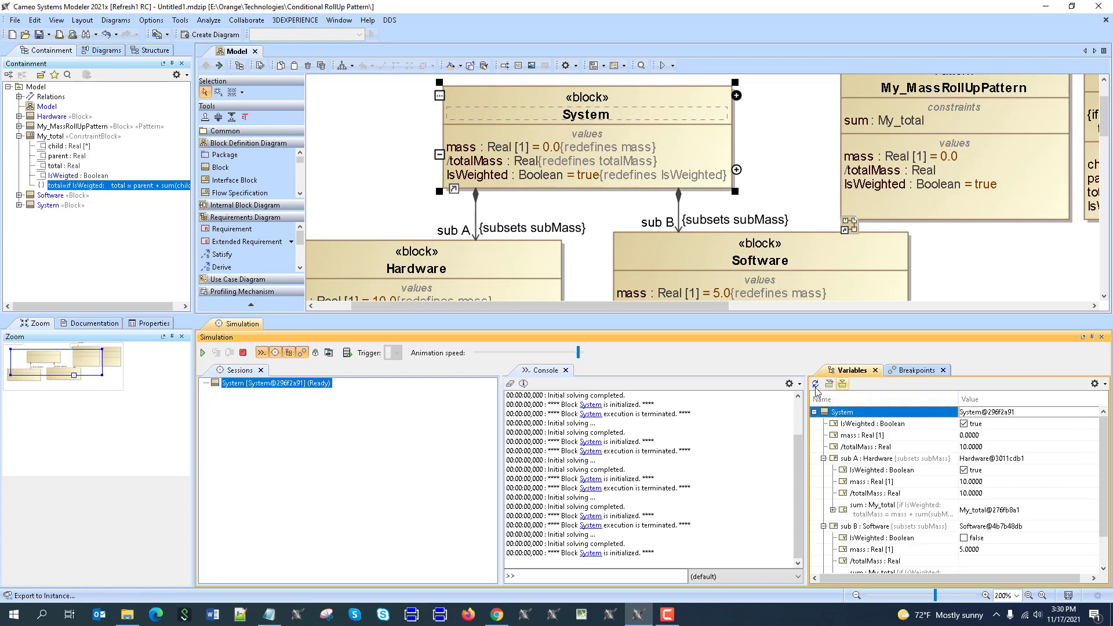
click(829, 383)
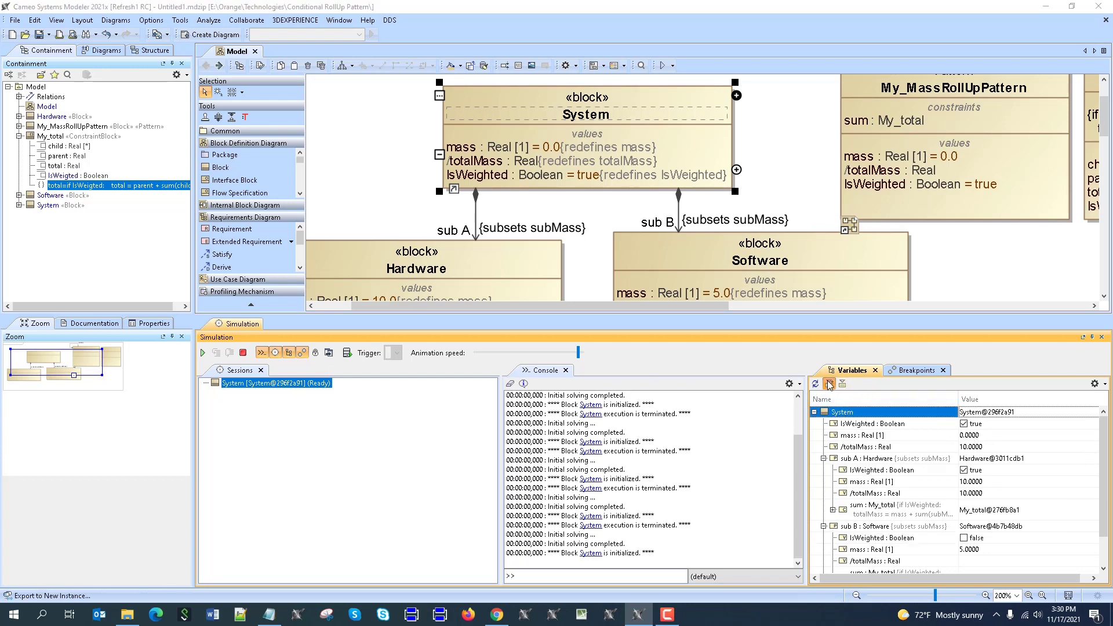
click(622, 494)
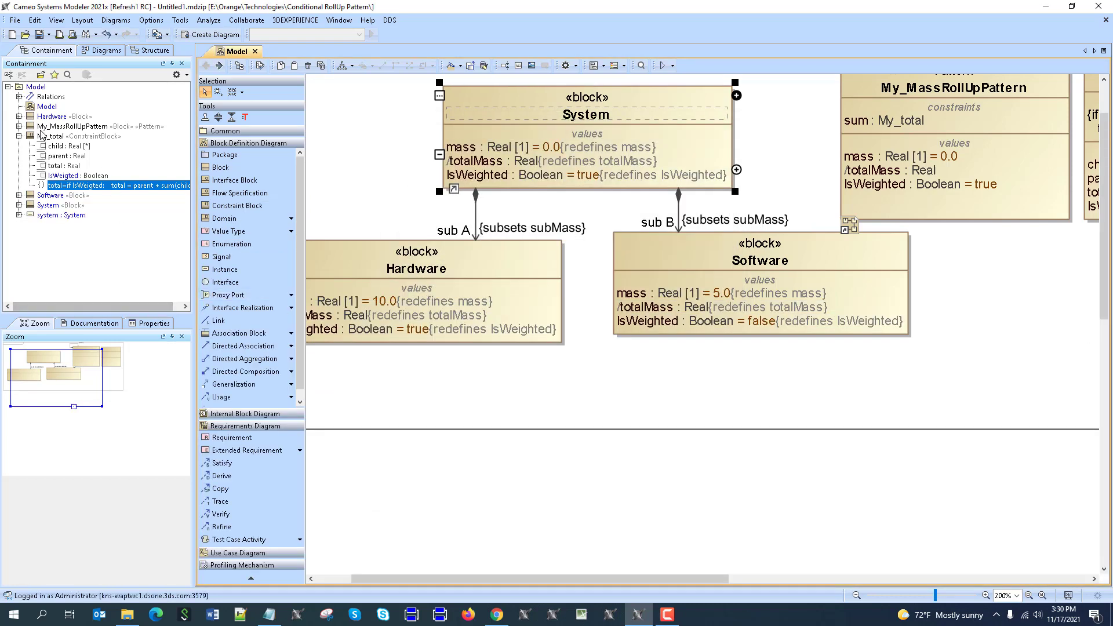
Create a new Instance Table owned by Model, keeping its default name.
click(37, 88)
click(208, 36)
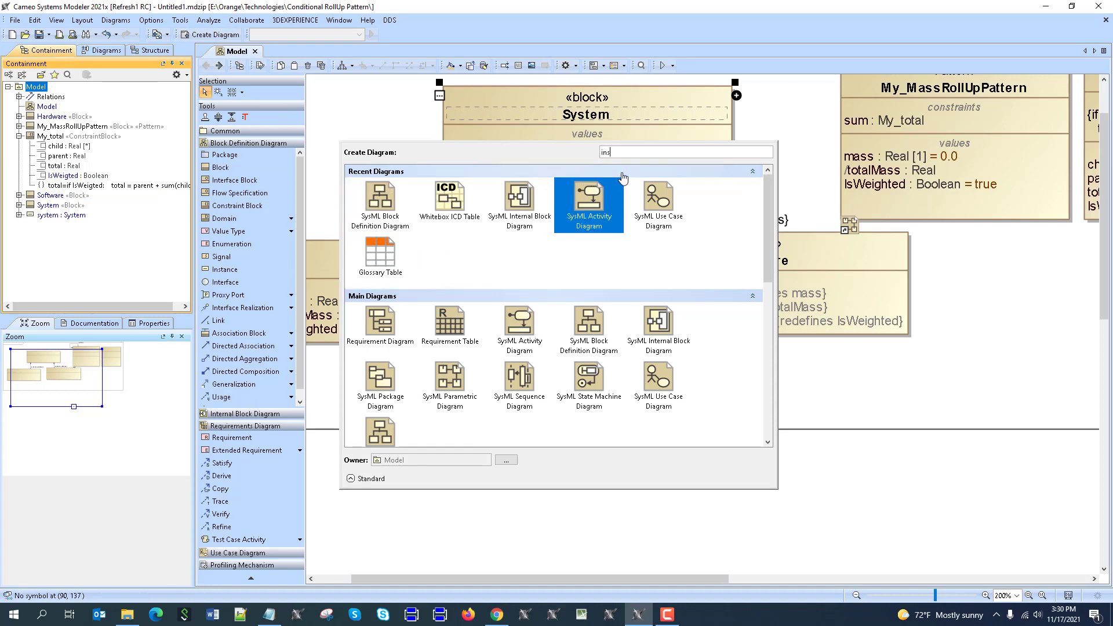
text(instance)
double_click(409, 258)
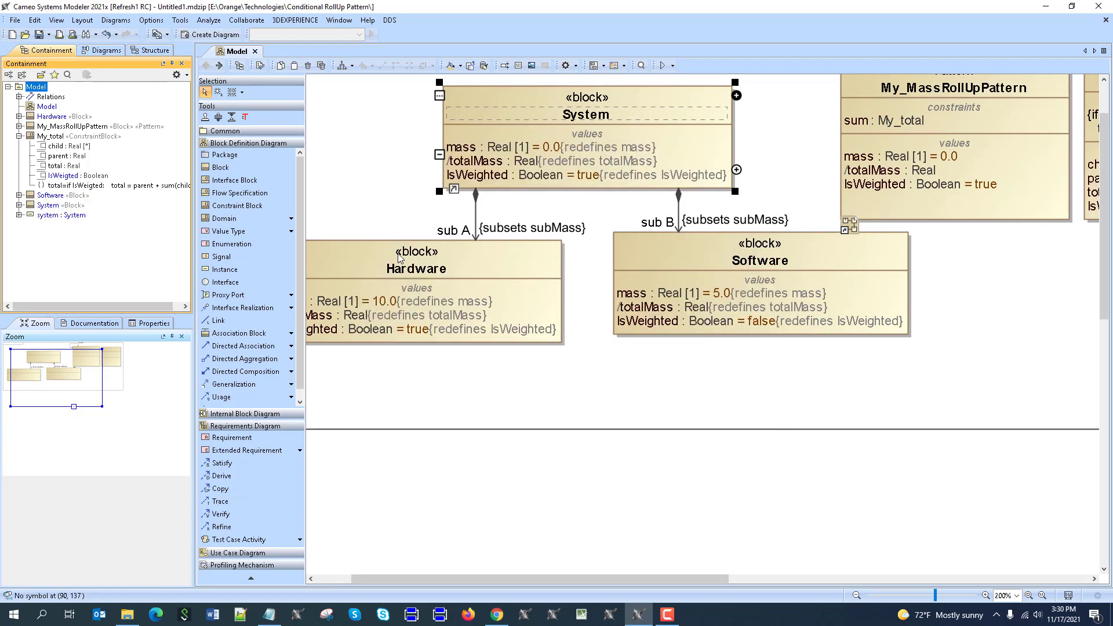
click(416, 253)
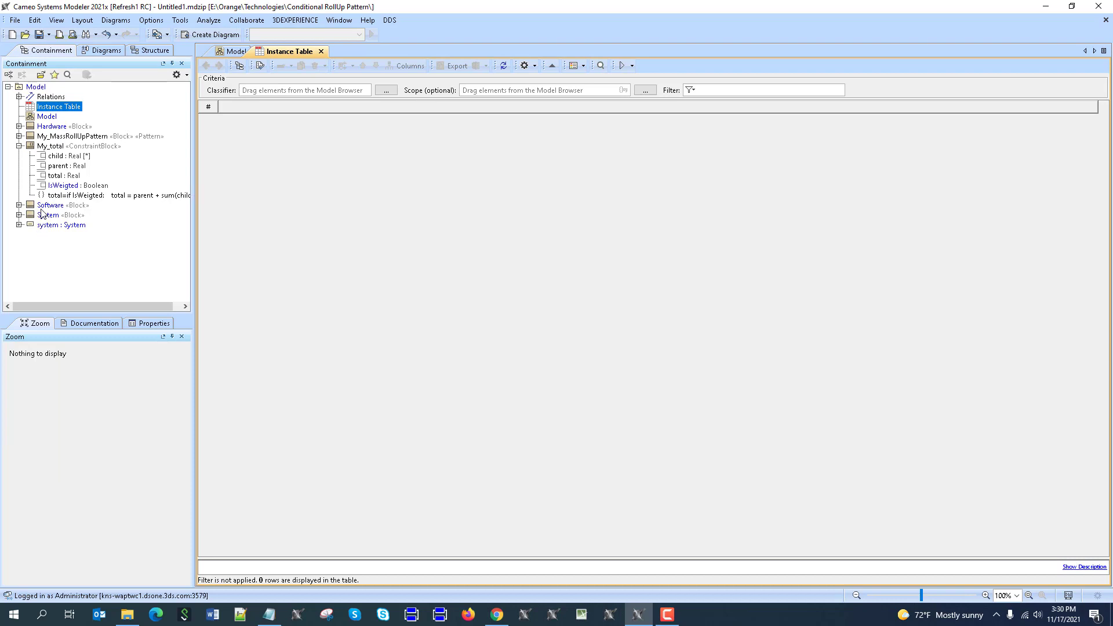
Set the table's classifier to My_MassRollUpPattern and its scope to Model.
drag(51, 217, 288, 92)
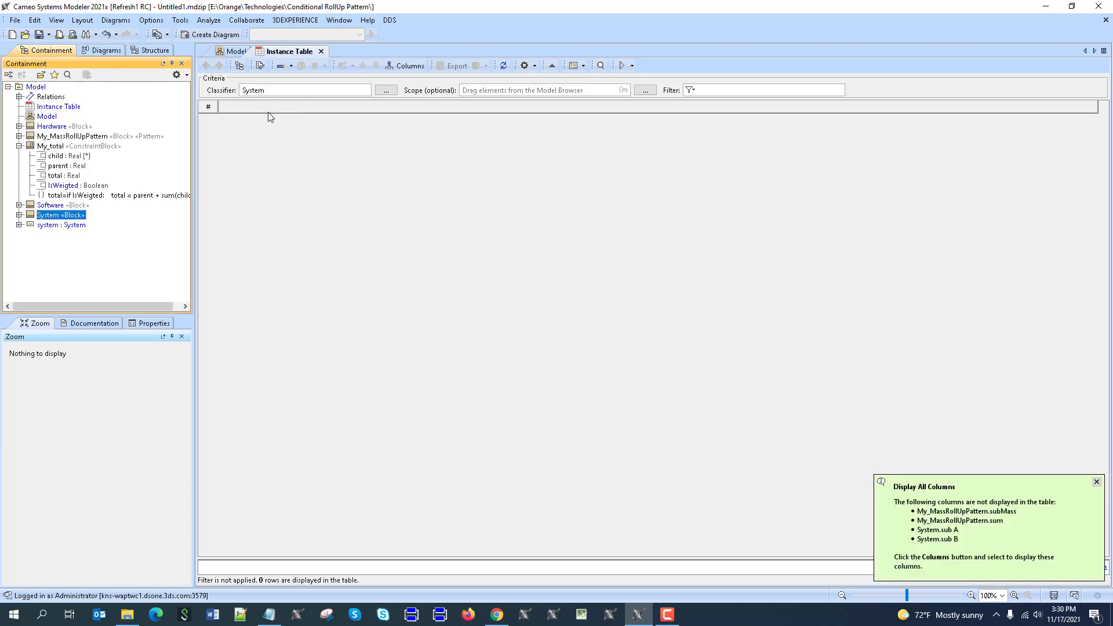
click(1096, 482)
drag(72, 142, 275, 91)
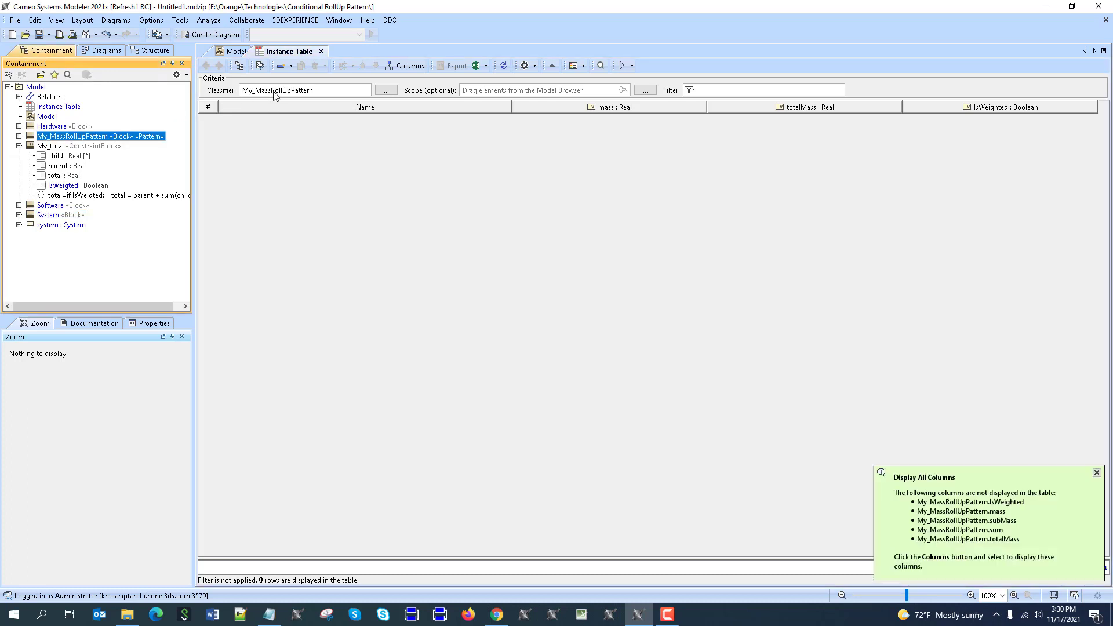
click(1096, 473)
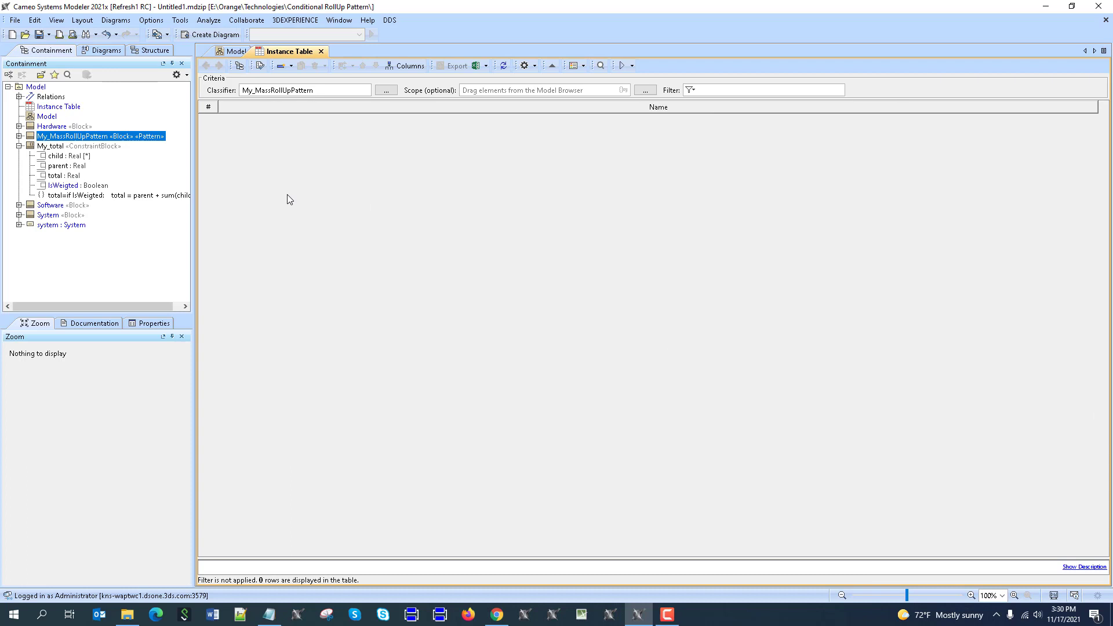
drag(36, 86, 513, 92)
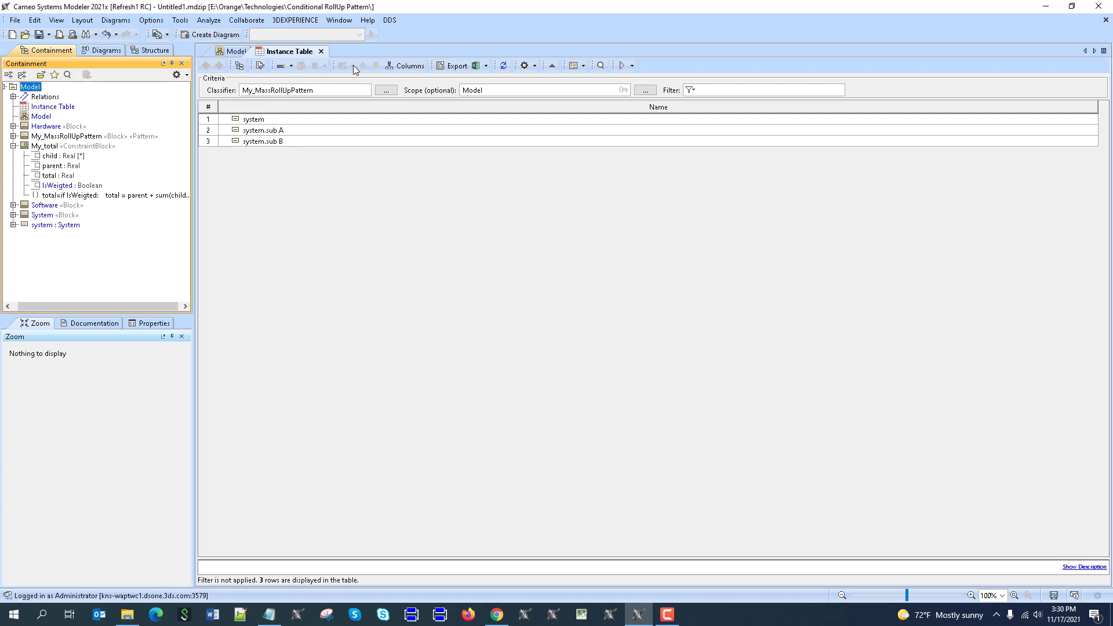
Show the mass, totalMass and IsWeighted columns and display instances as a compact tree.
click(406, 66)
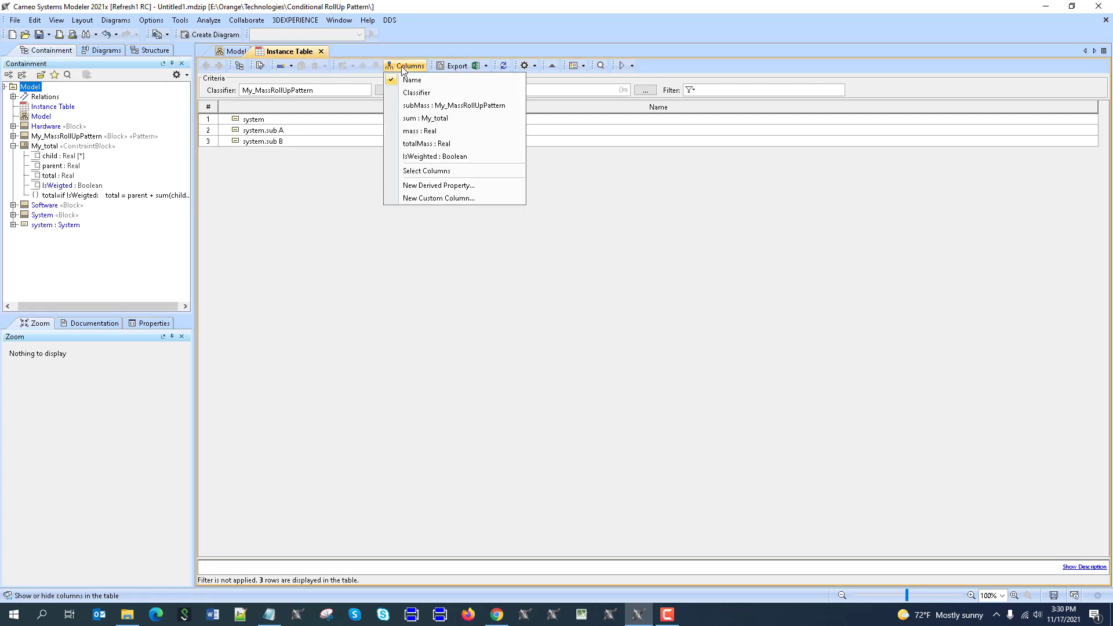
click(432, 155)
click(426, 143)
click(425, 131)
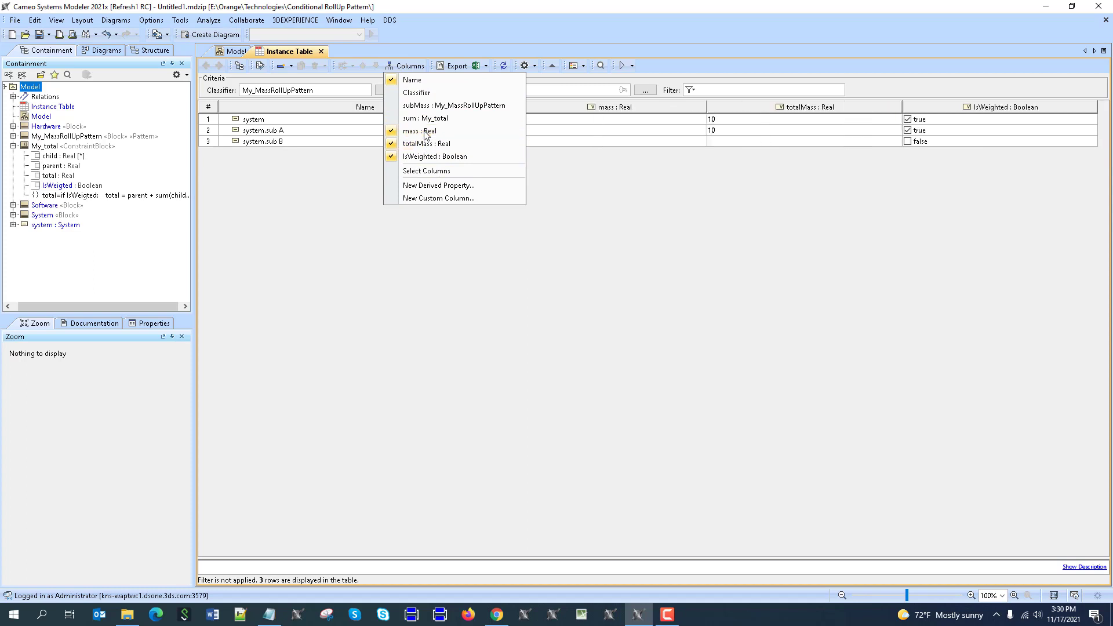
click(699, 272)
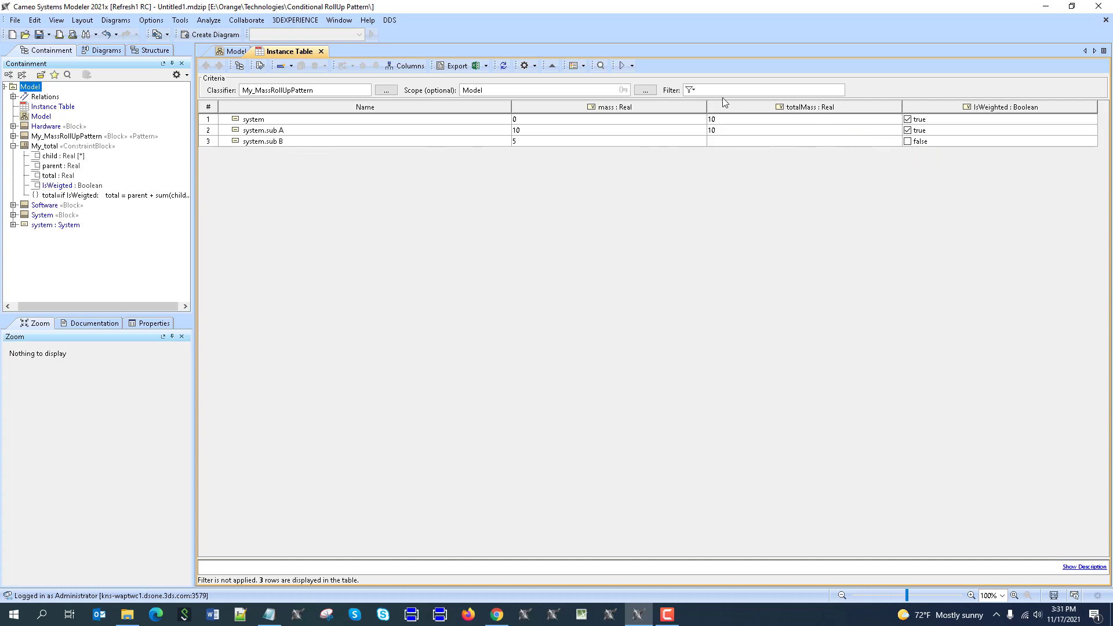
click(525, 66)
mouse_move(594, 231)
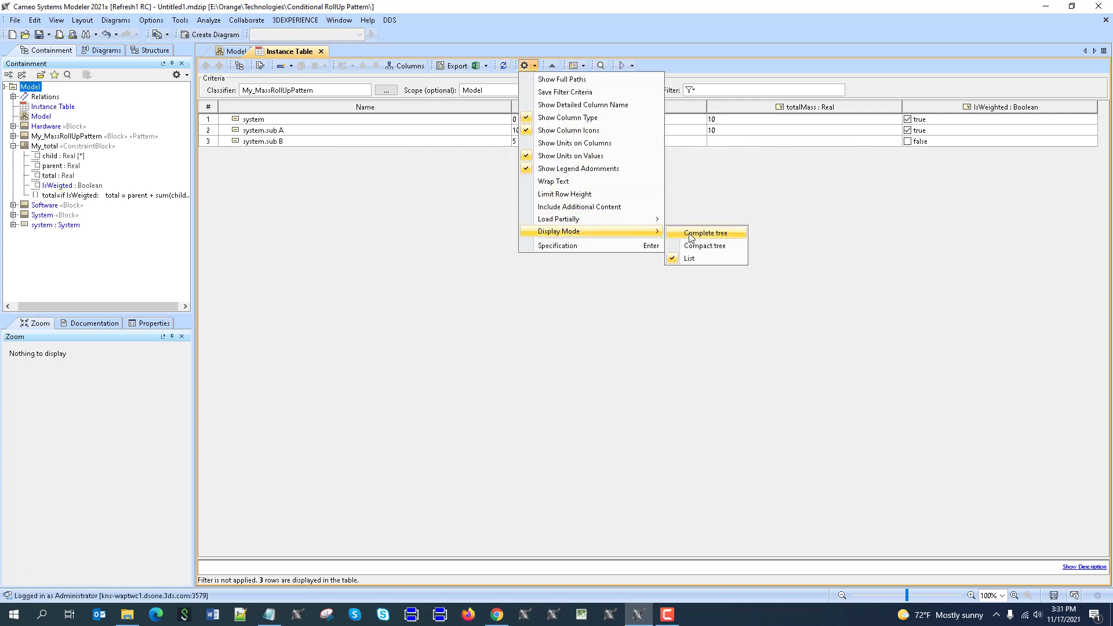
click(719, 246)
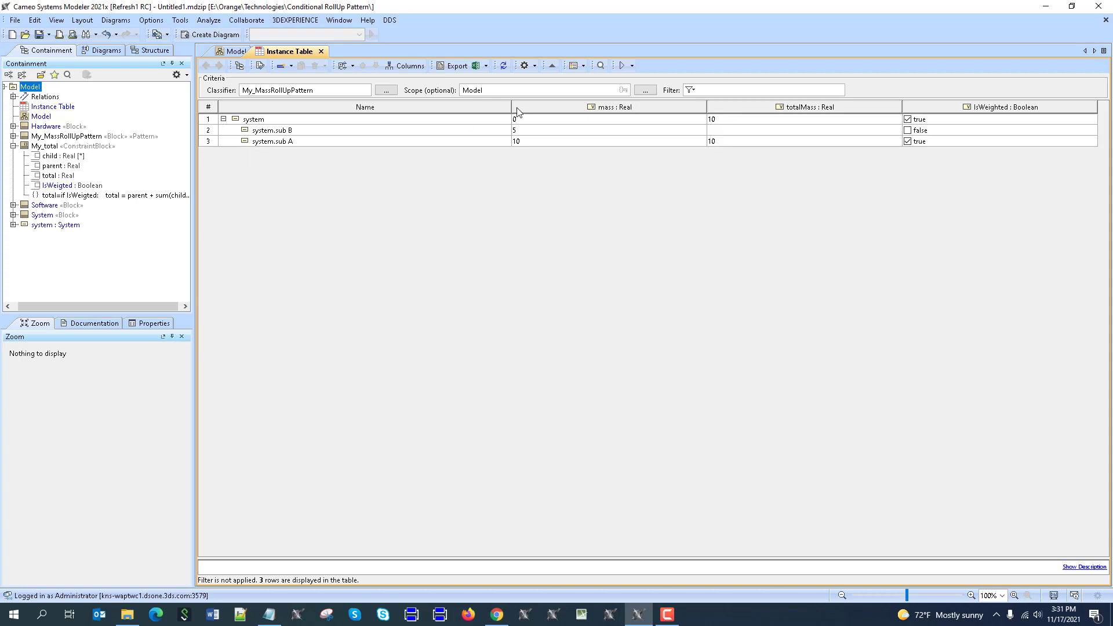
Narrow the Name, mass, totalMass and IsWeighted columns.
drag(511, 106, 362, 106)
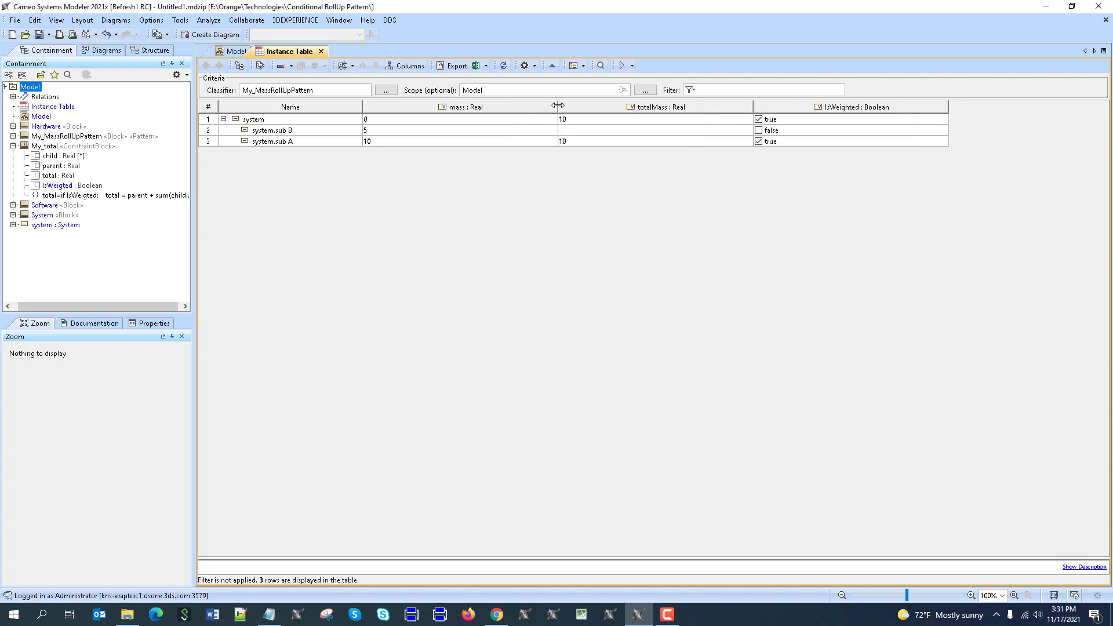
drag(557, 106, 438, 106)
drag(633, 109, 512, 107)
drag(707, 108, 671, 108)
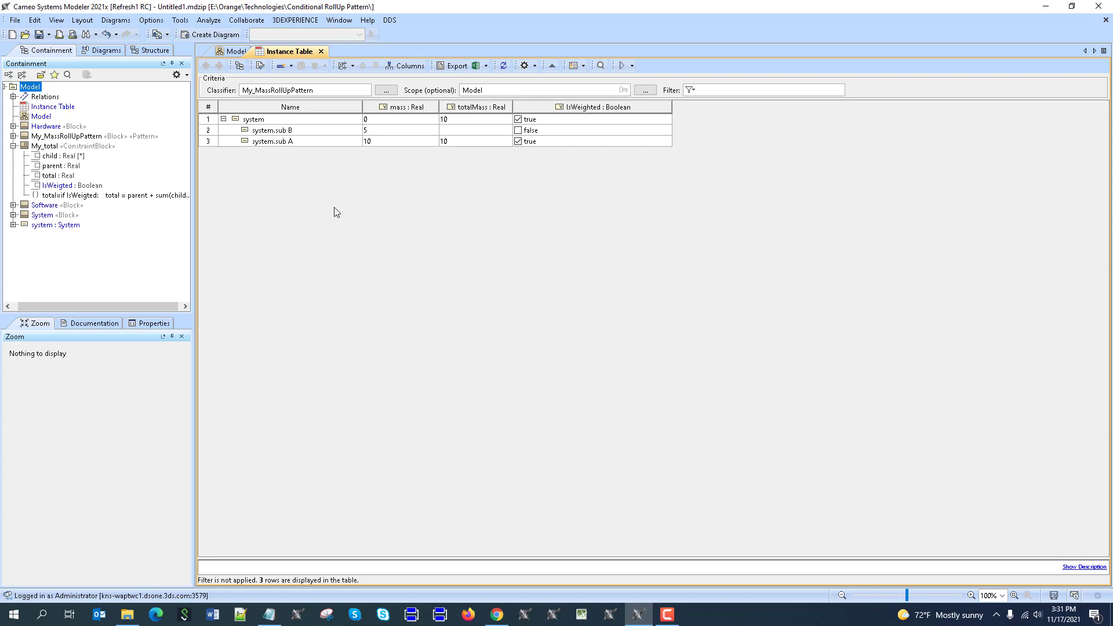
Try creating an instance with parts from the table, then dismiss the classifier list.
click(291, 66)
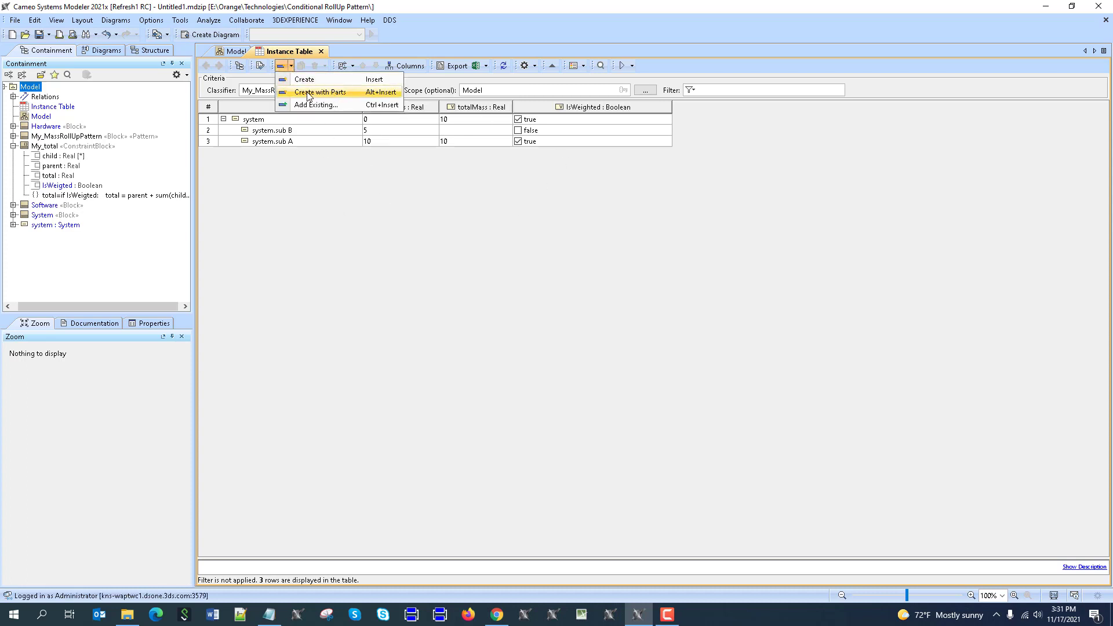
click(319, 93)
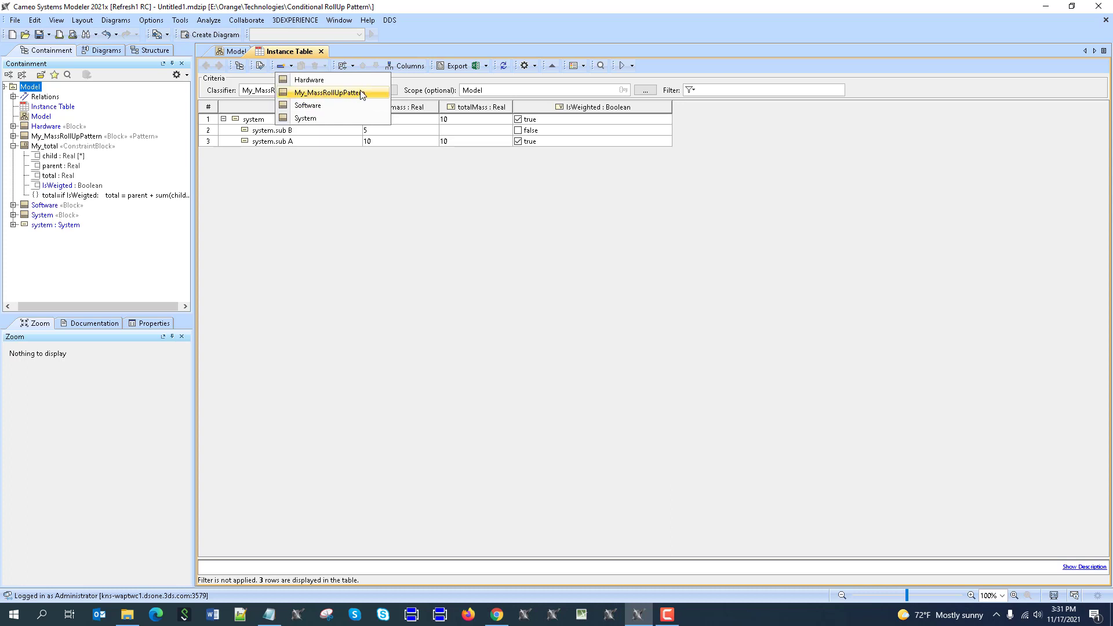
click(328, 172)
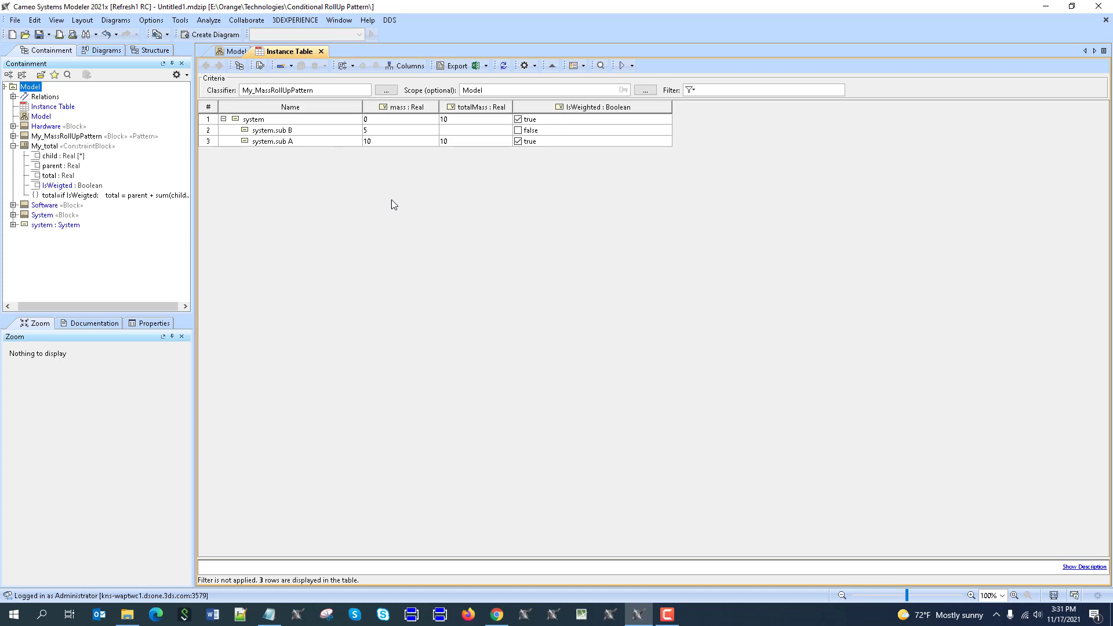
Simulate System again and export its values to a new instance owned by Model.
click(234, 51)
right_click(632, 139)
mouse_move(695, 281)
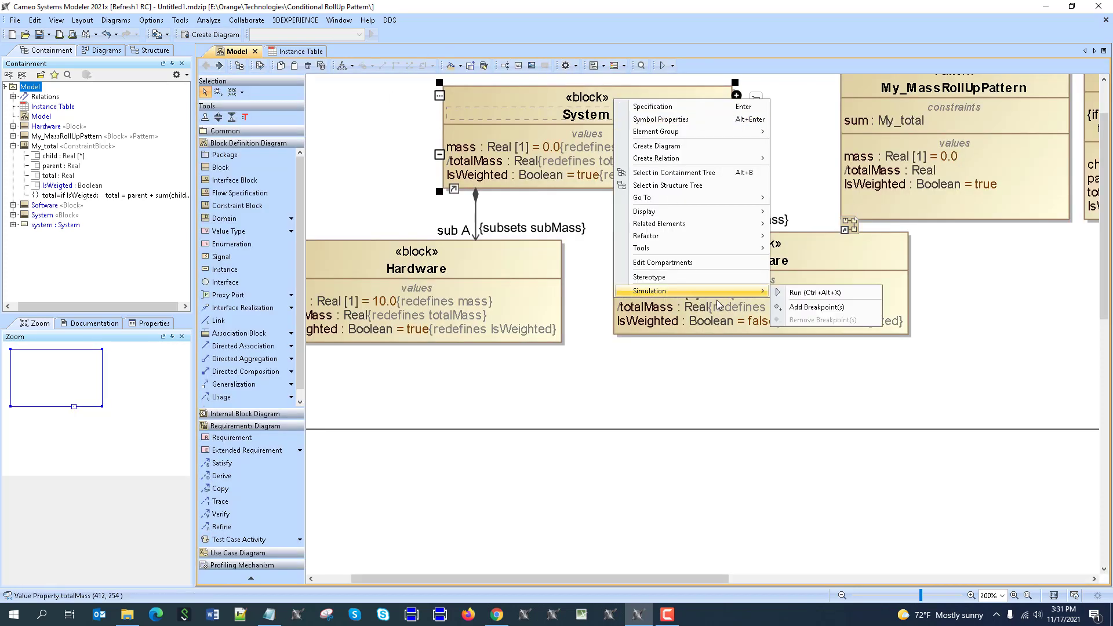
click(771, 289)
click(603, 345)
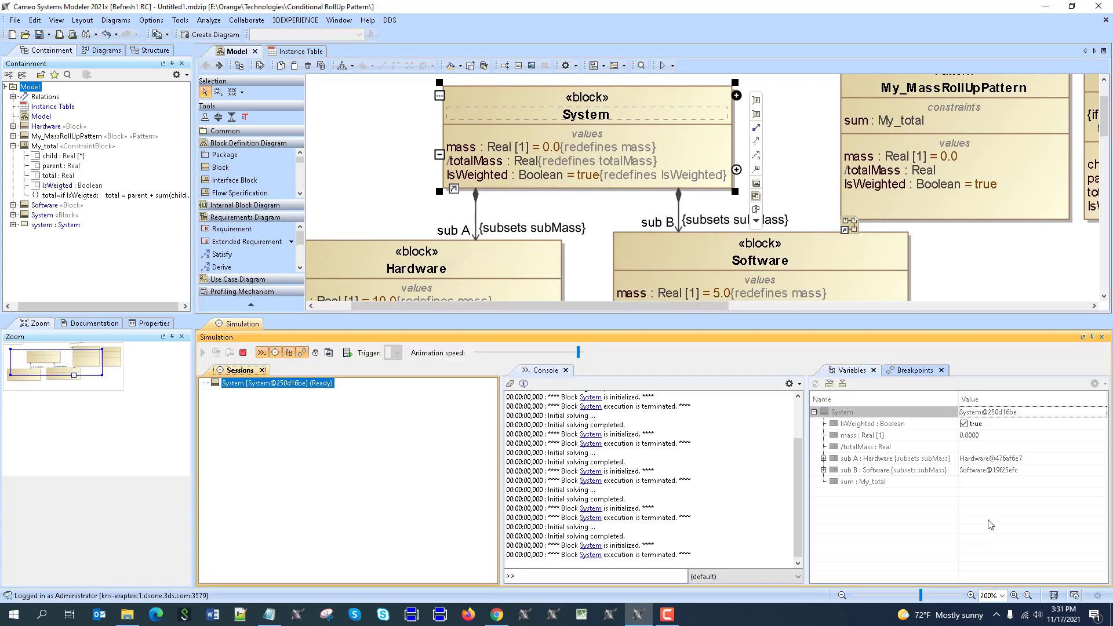
click(830, 386)
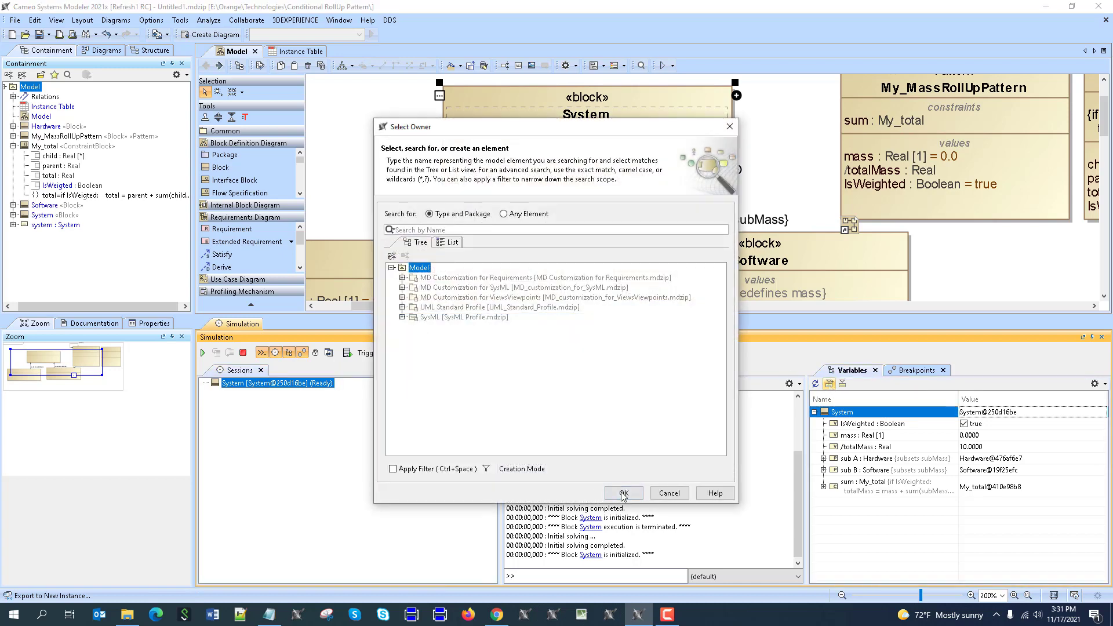
click(623, 493)
click(1101, 337)
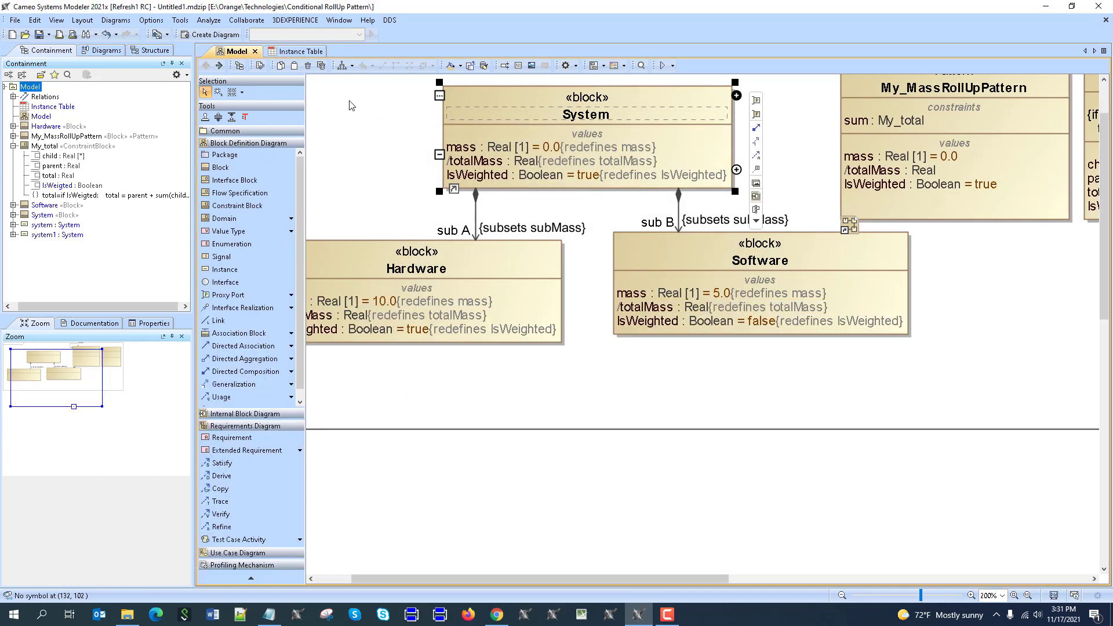
Expand the system and system1 rows in the Instance Table to show their parts.
click(313, 52)
click(223, 119)
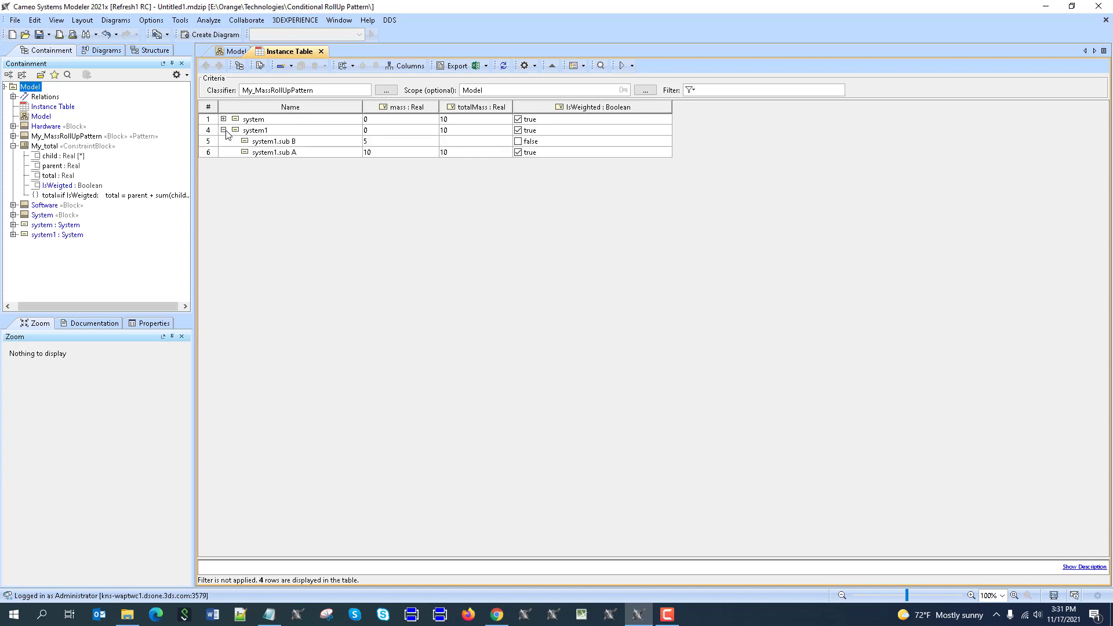
click(224, 152)
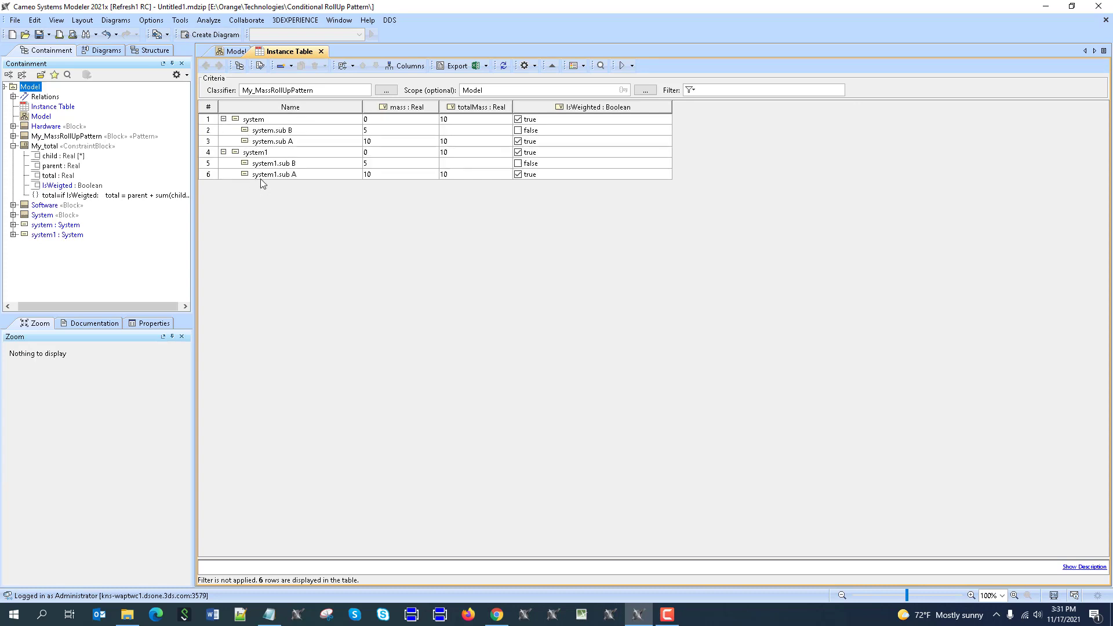
Return to the Model diagram and open, then dismiss, the System block's action menu.
click(234, 52)
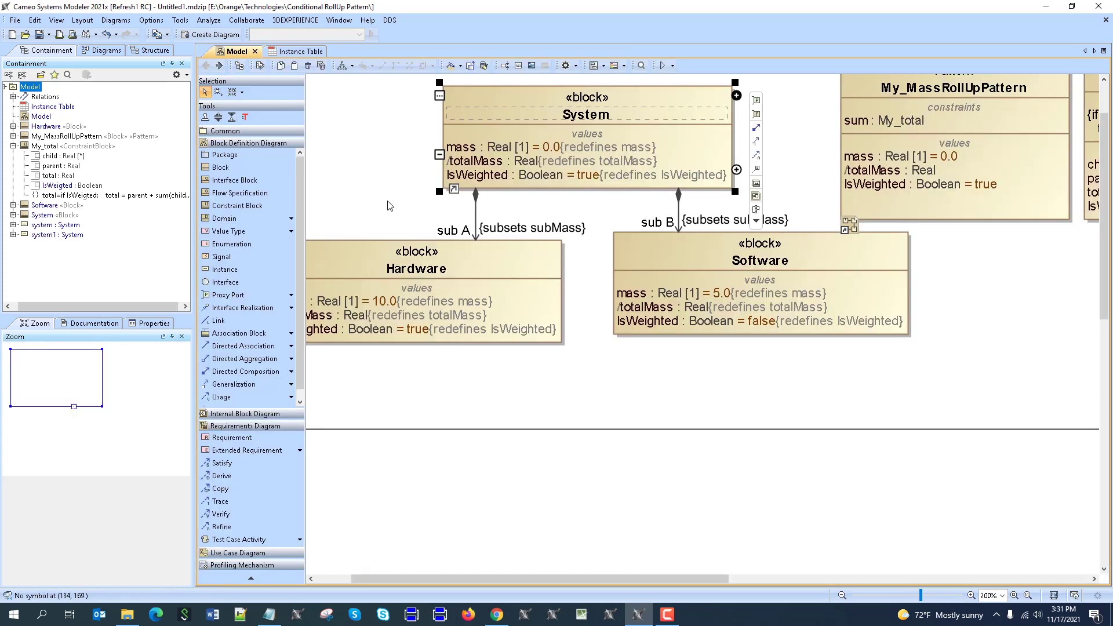
scroll(383, 230, up, 2)
right_click(488, 136)
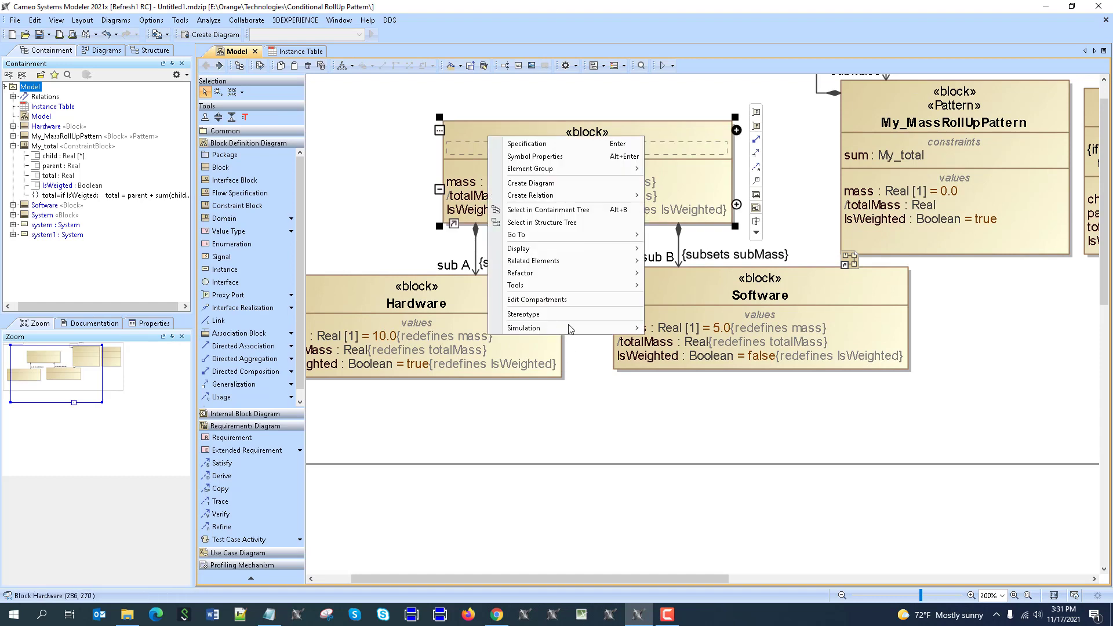
mouse_move(562, 274)
click(373, 226)
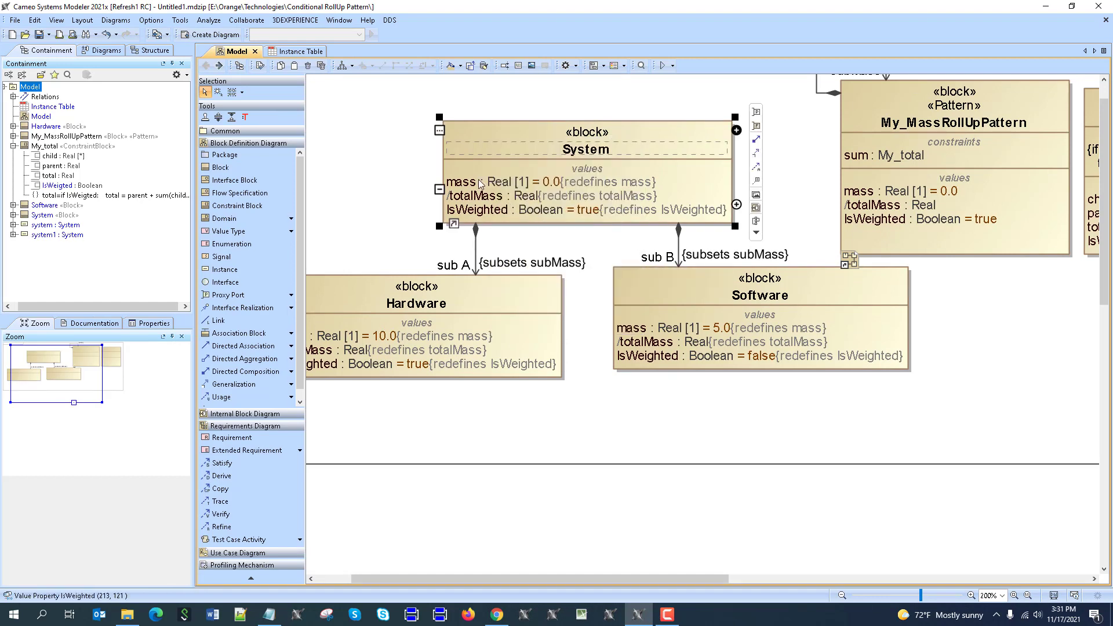
Remove the rollup pattern from System, confirming the removal wizard.
right_click(503, 138)
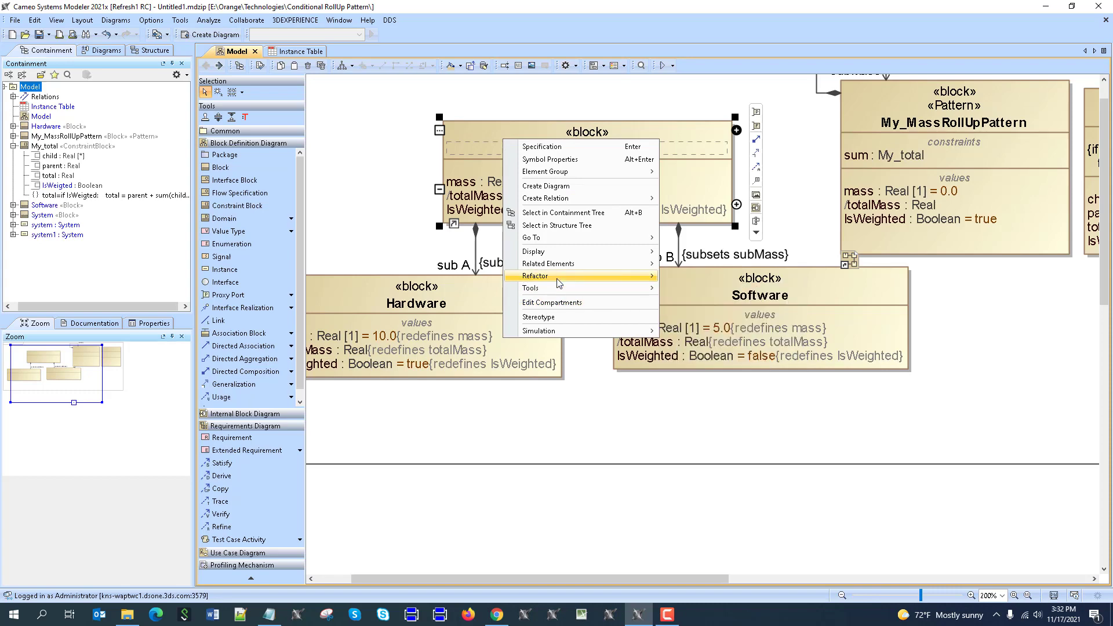
mouse_move(560, 295)
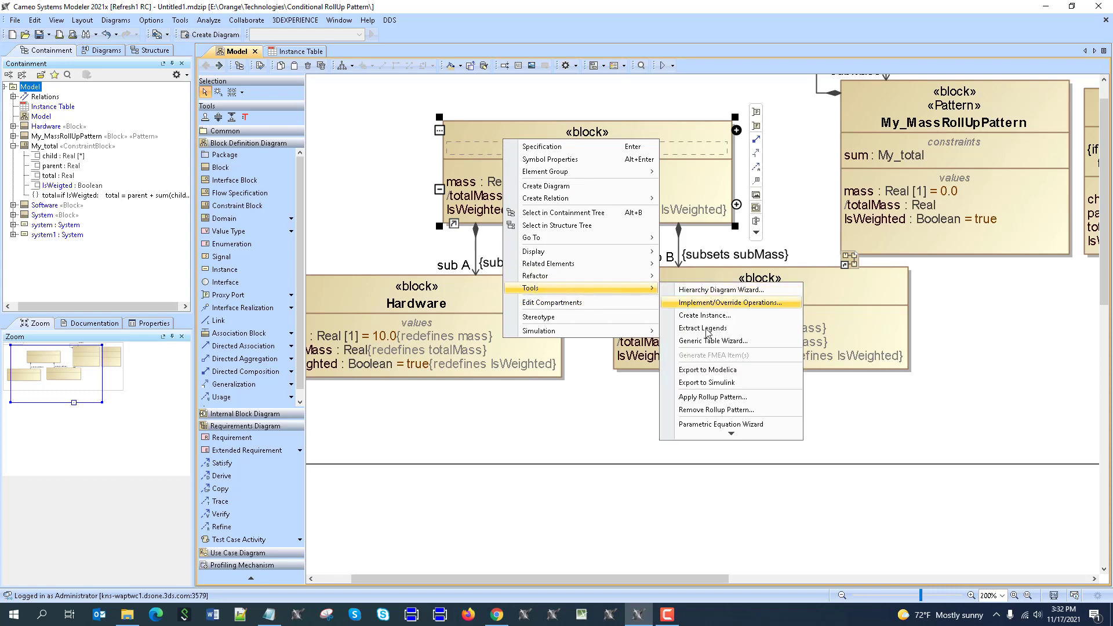
click(707, 412)
click(522, 414)
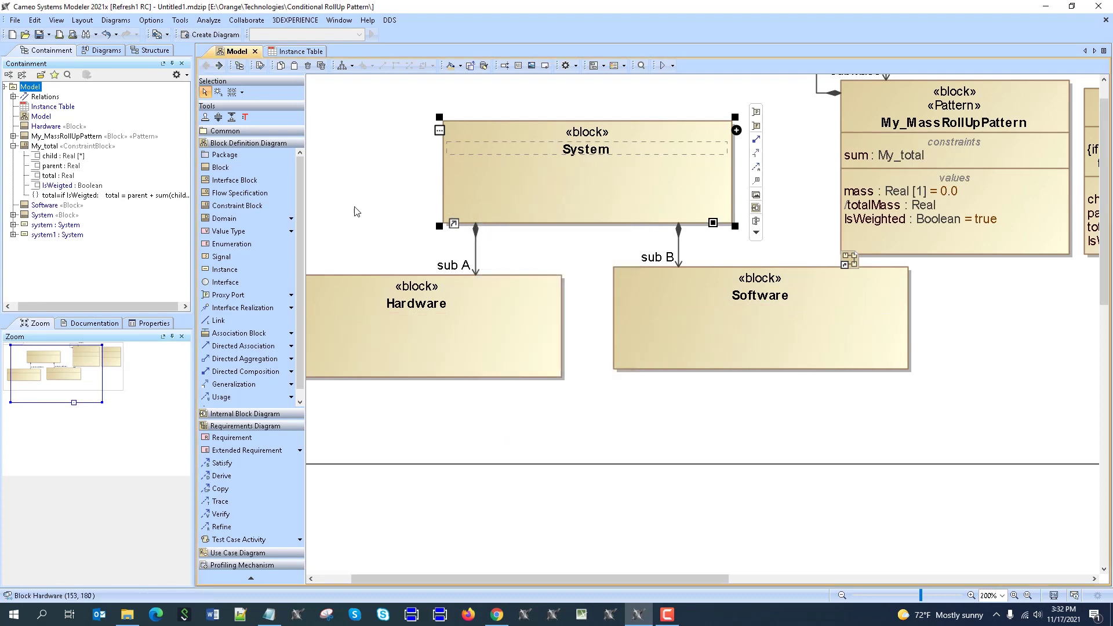
right_click(544, 134)
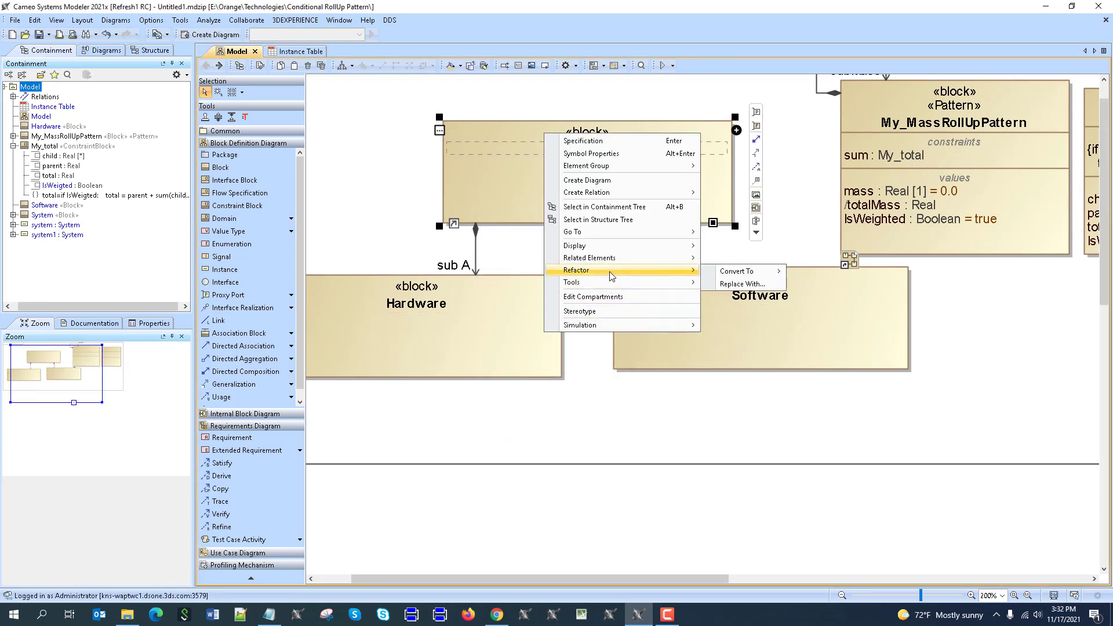
mouse_move(668, 284)
click(753, 404)
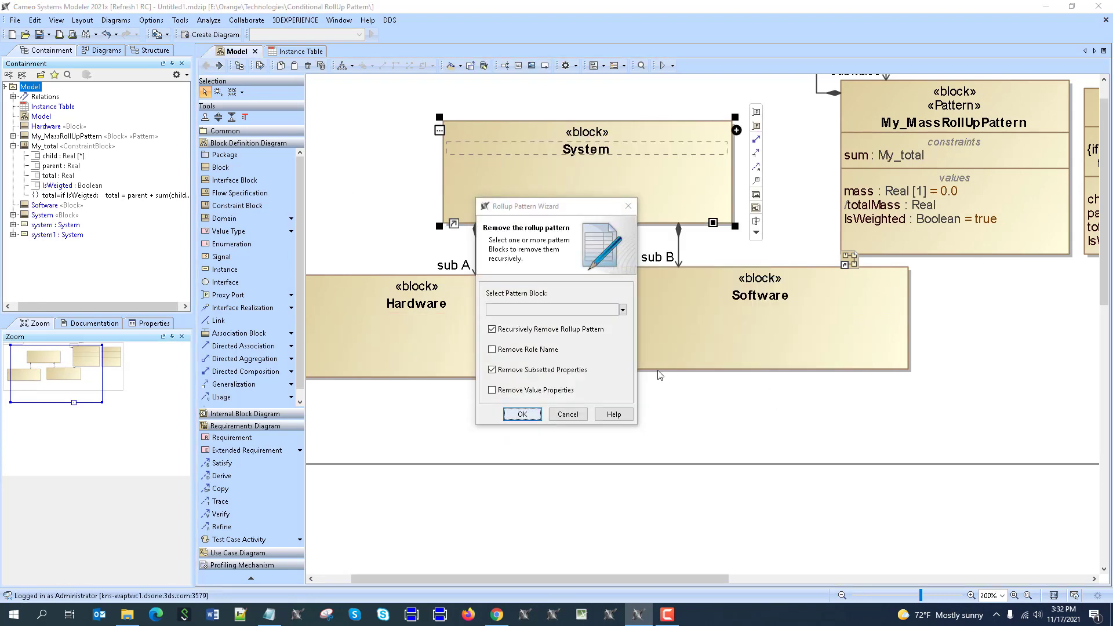
click(522, 414)
Reapply My_MassRollUpPattern to System.
right_click(479, 134)
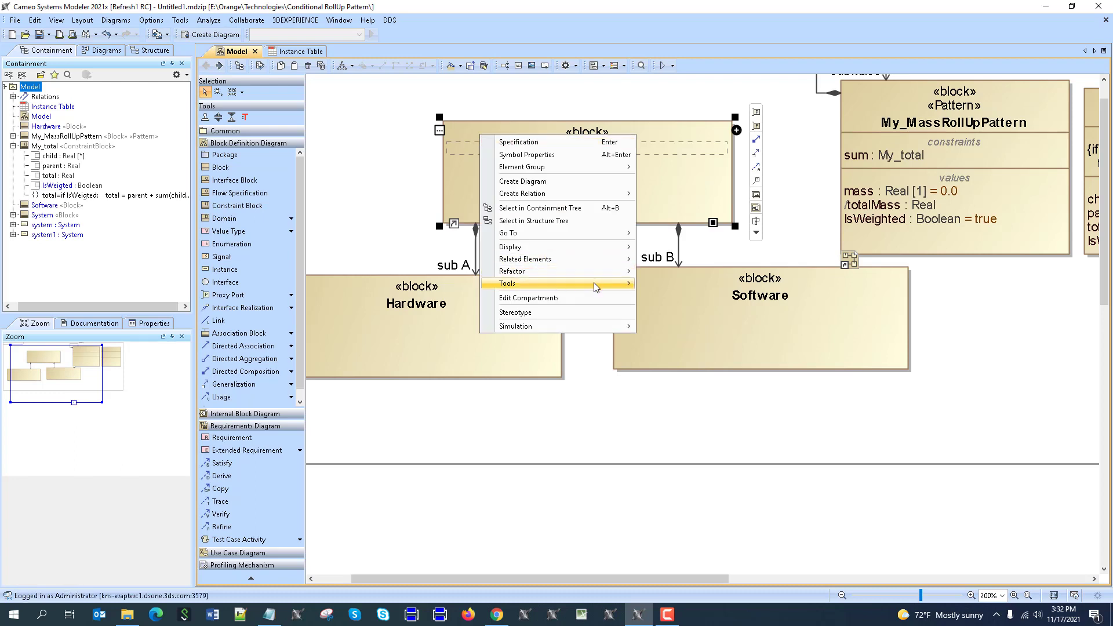
mouse_move(556, 284)
click(695, 404)
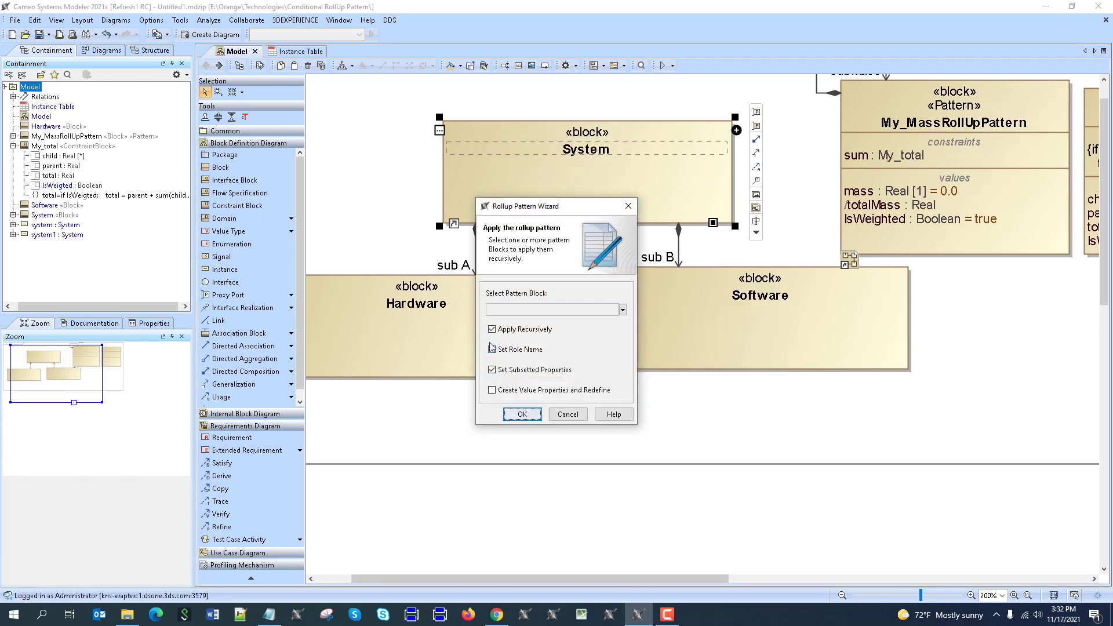
click(500, 311)
click(516, 370)
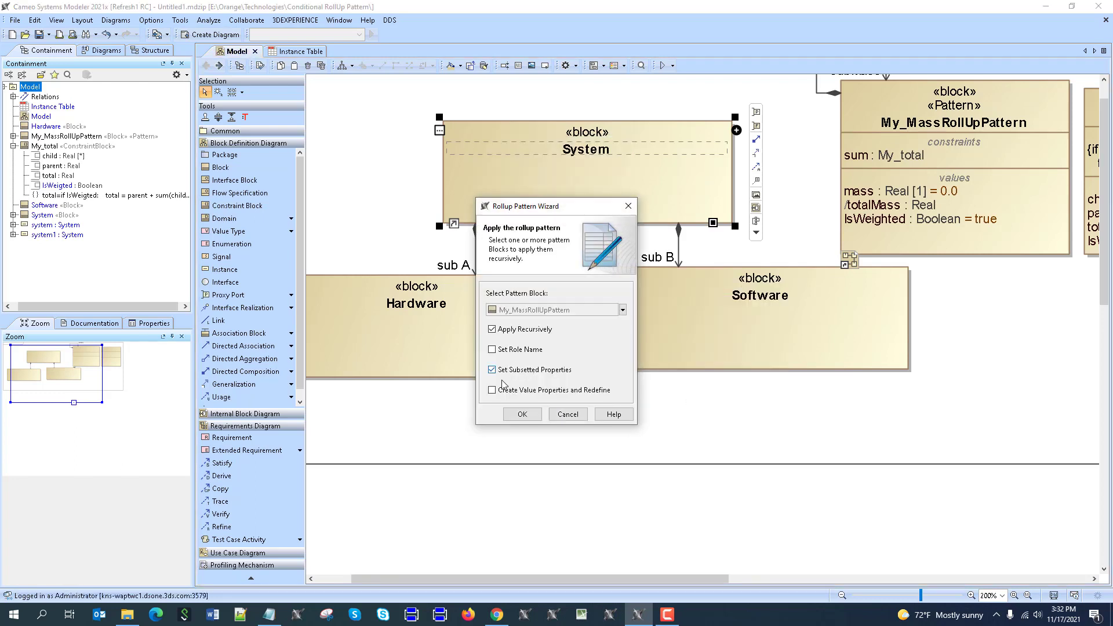
click(524, 412)
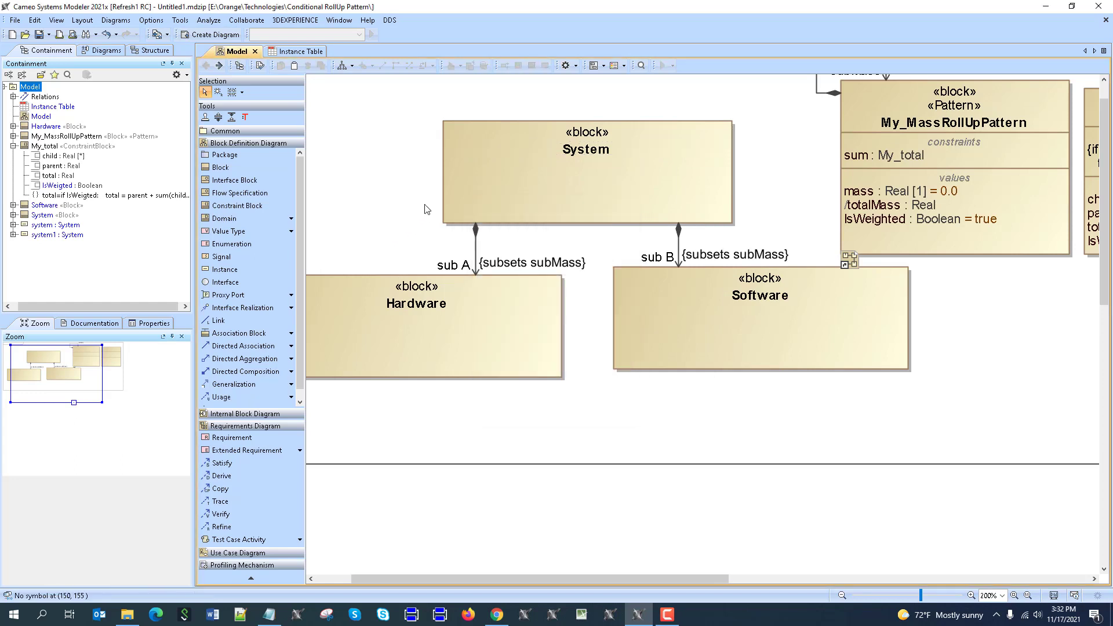
Start a new System simulation and set sub A (Hardware) mass to 100.
right_click(475, 144)
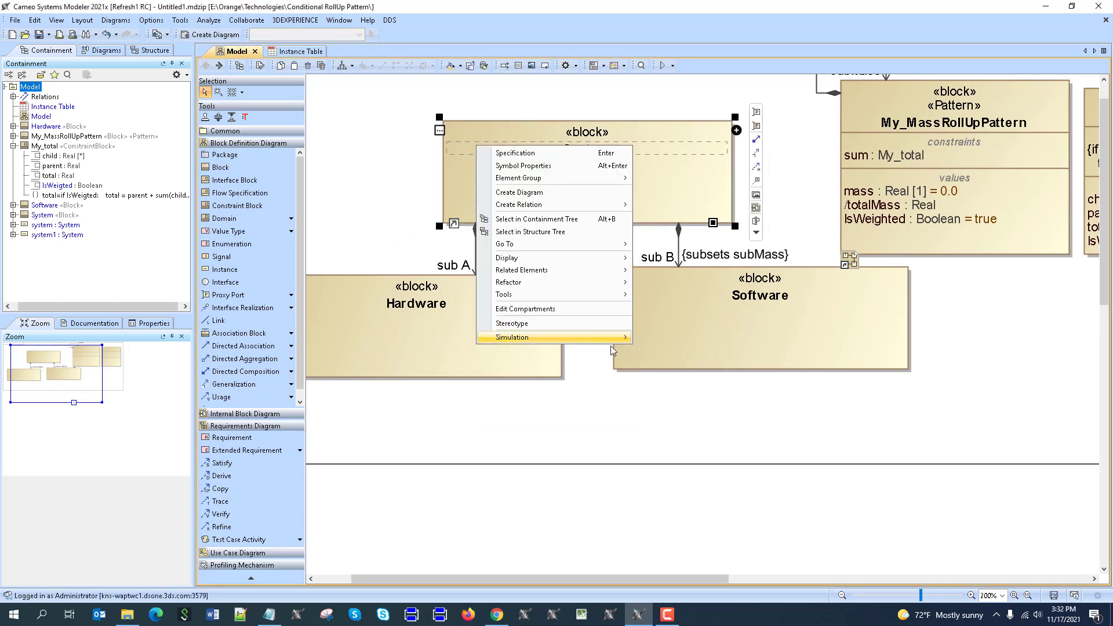
click(649, 338)
click(612, 348)
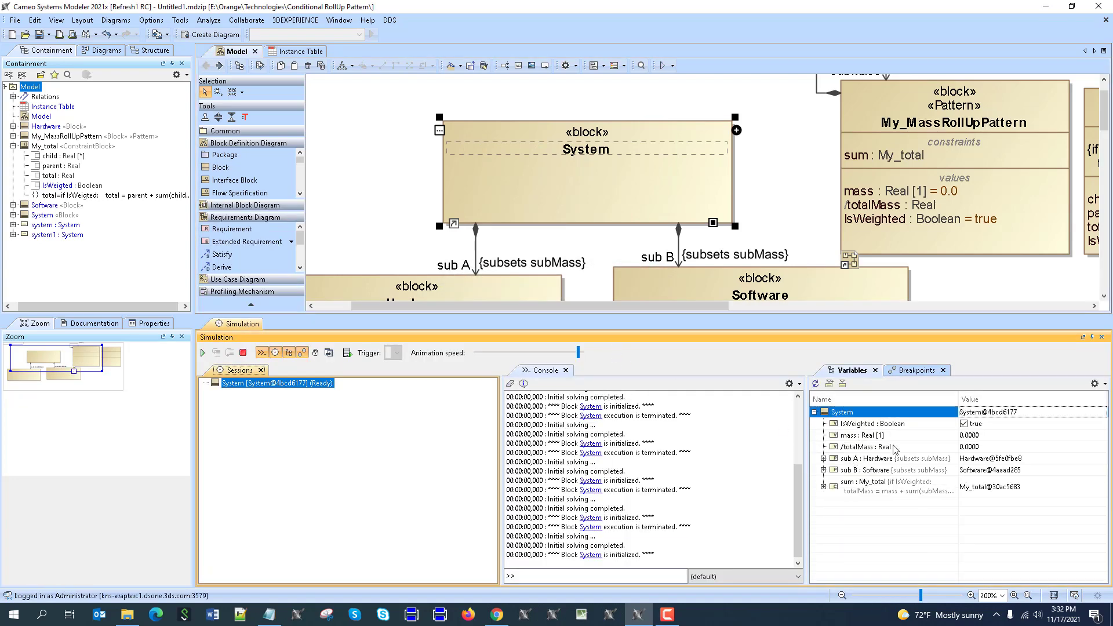
click(823, 459)
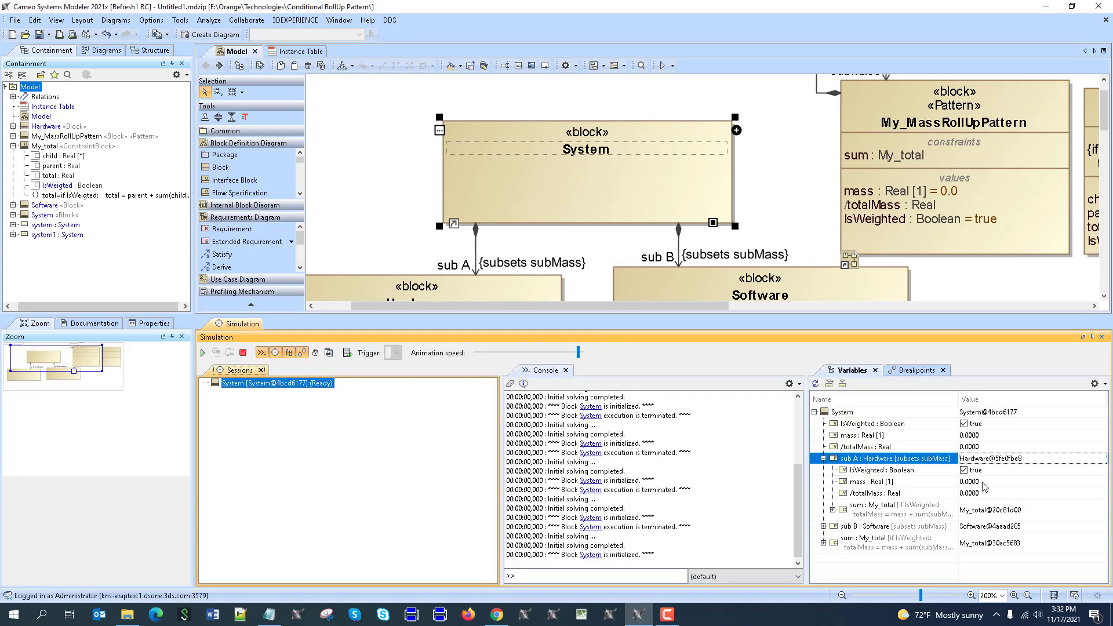
click(983, 483)
text(10)
key(Return)
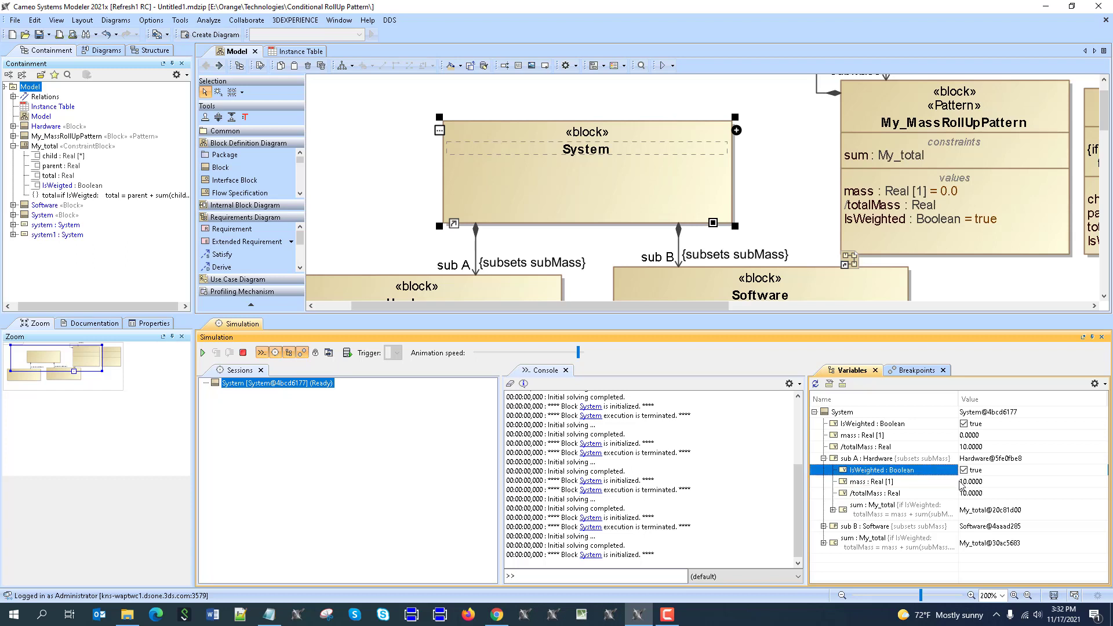
click(967, 486)
text(100)
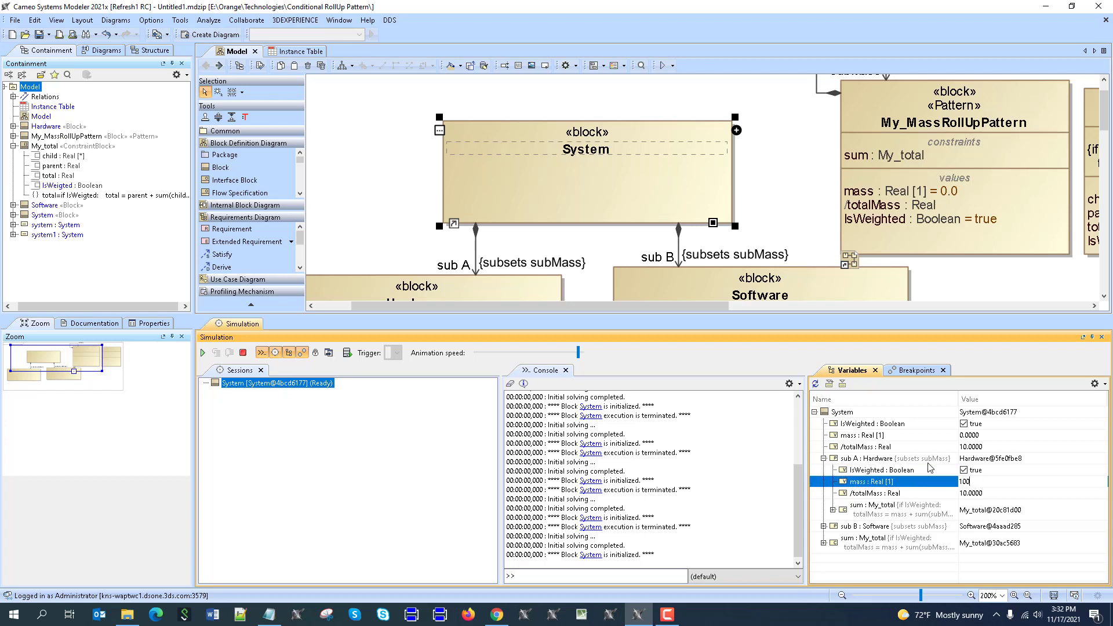
click(939, 457)
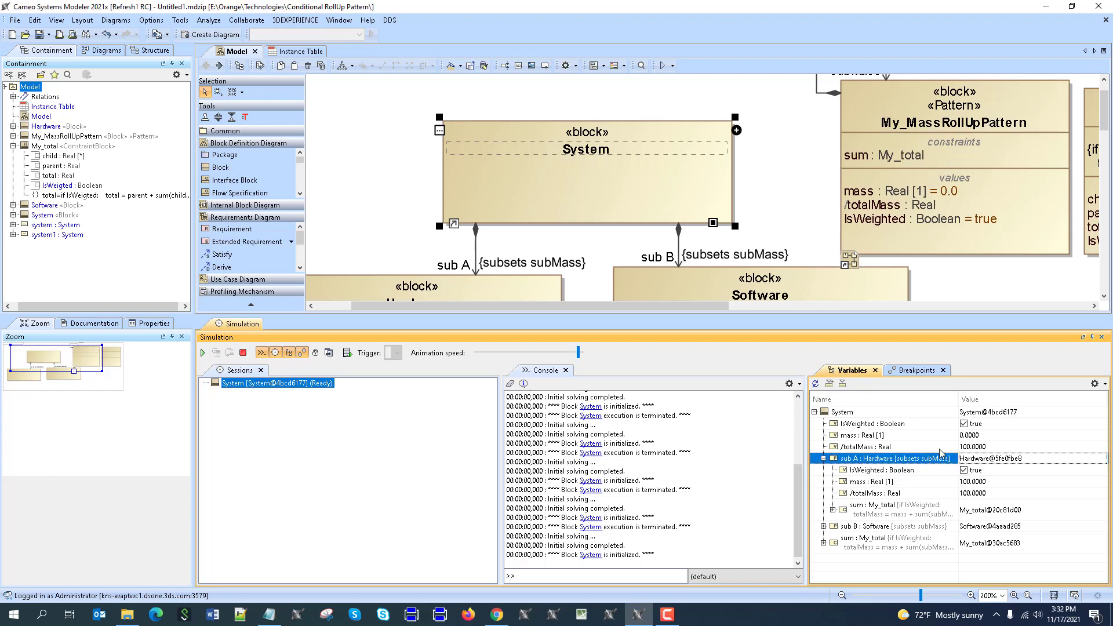
Set sub B (Software) mass to 9 and uncheck its IsWeighted.
double_click(829, 526)
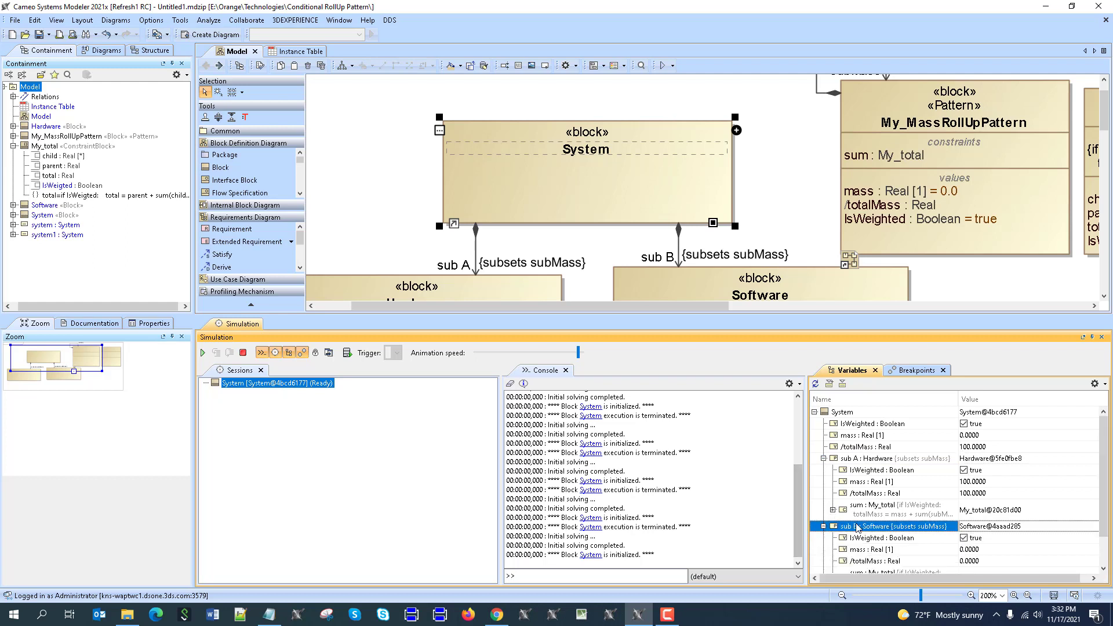
click(979, 549)
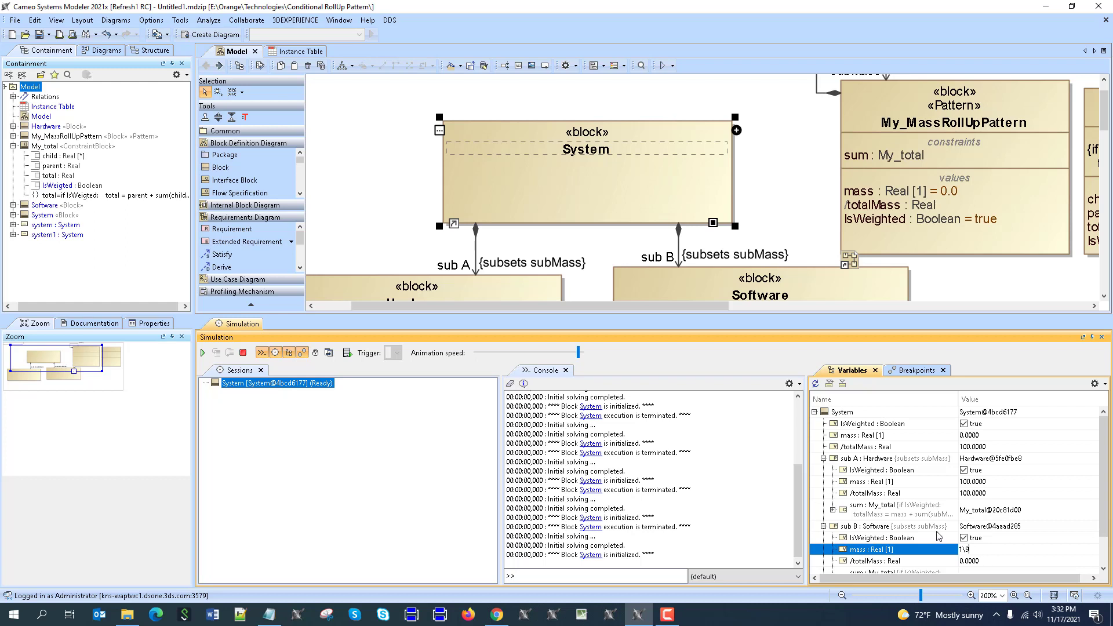
click(937, 529)
click(972, 549)
text(9)
click(910, 529)
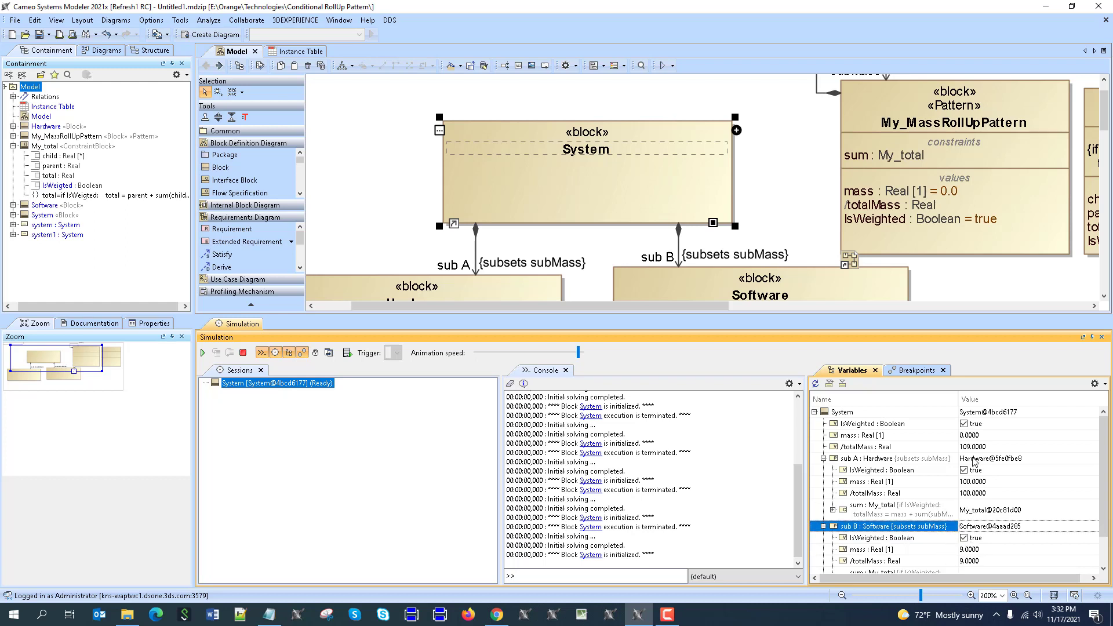
scroll(683, 239, down, 3)
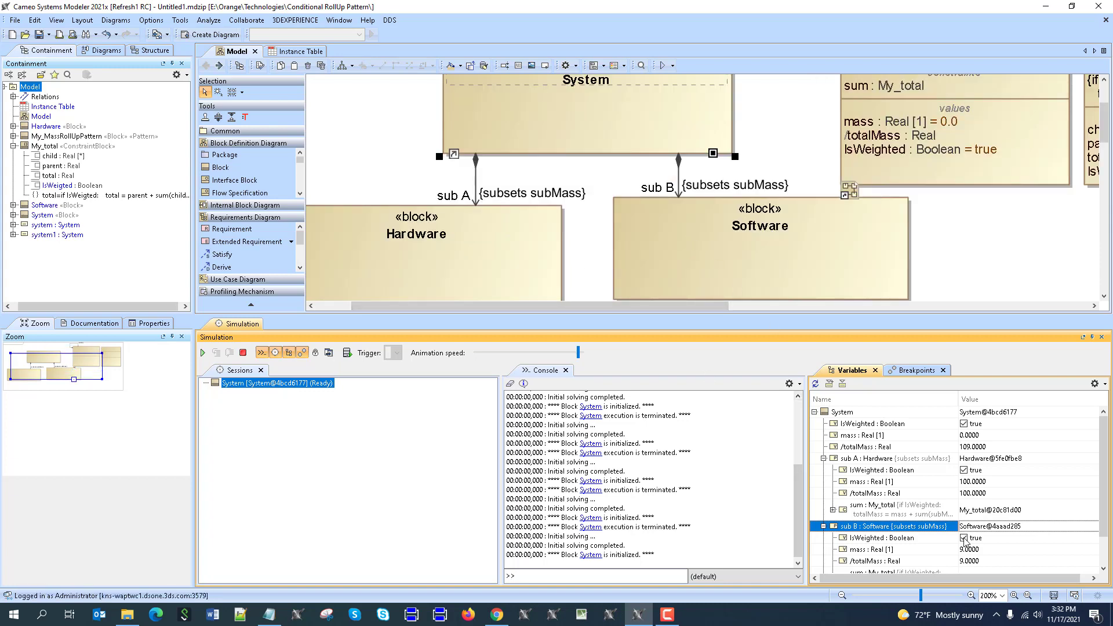
click(963, 538)
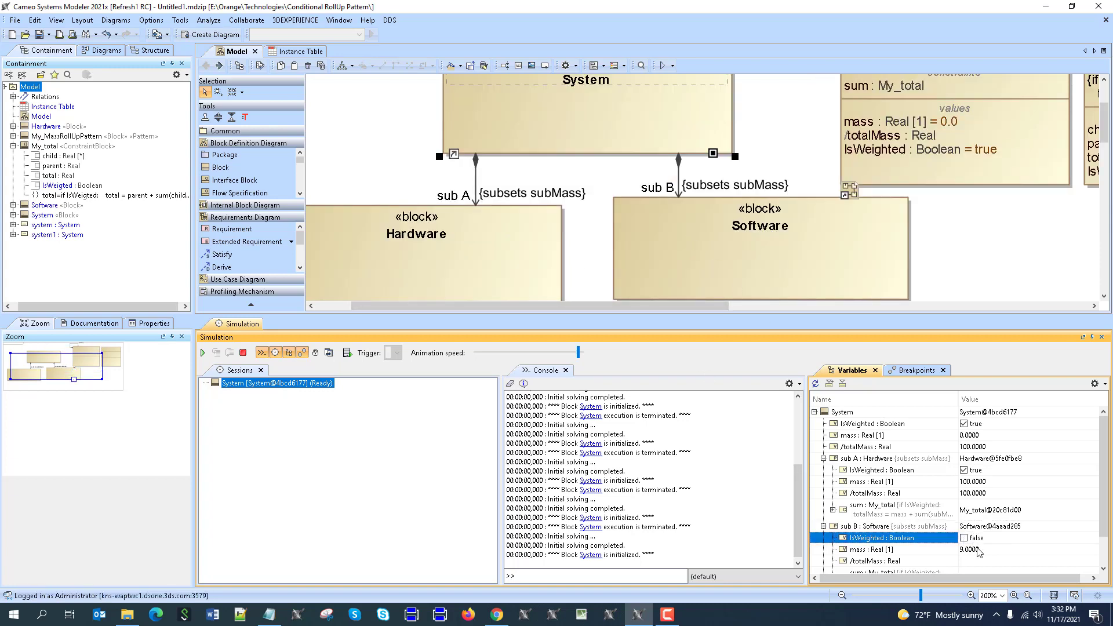
Export the System simulation values to a new instance under Model and close the simulation.
click(839, 413)
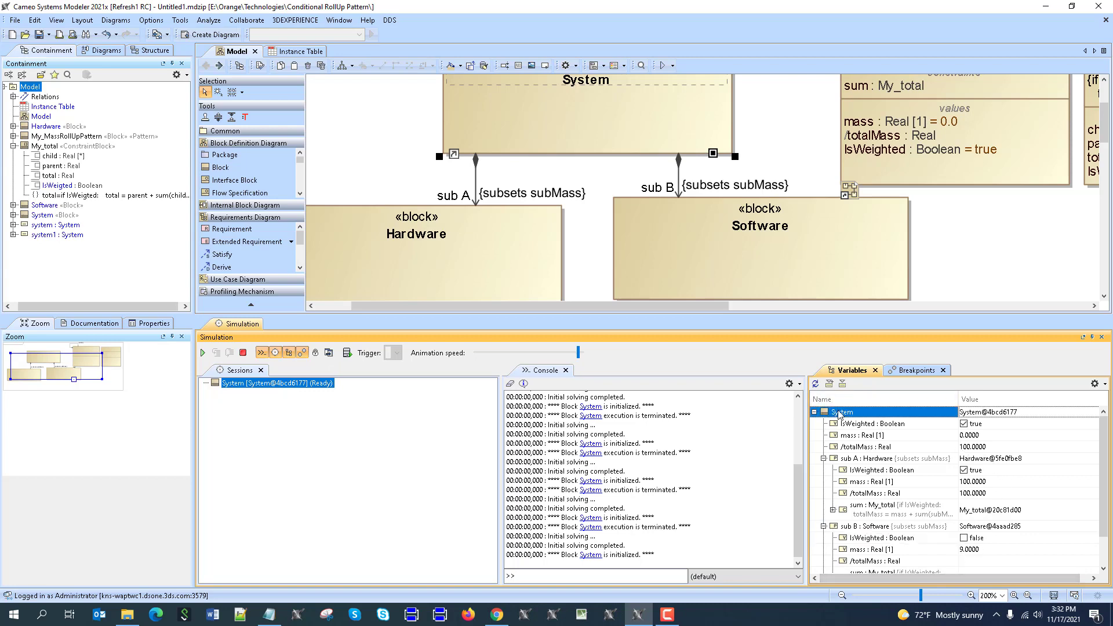
click(829, 383)
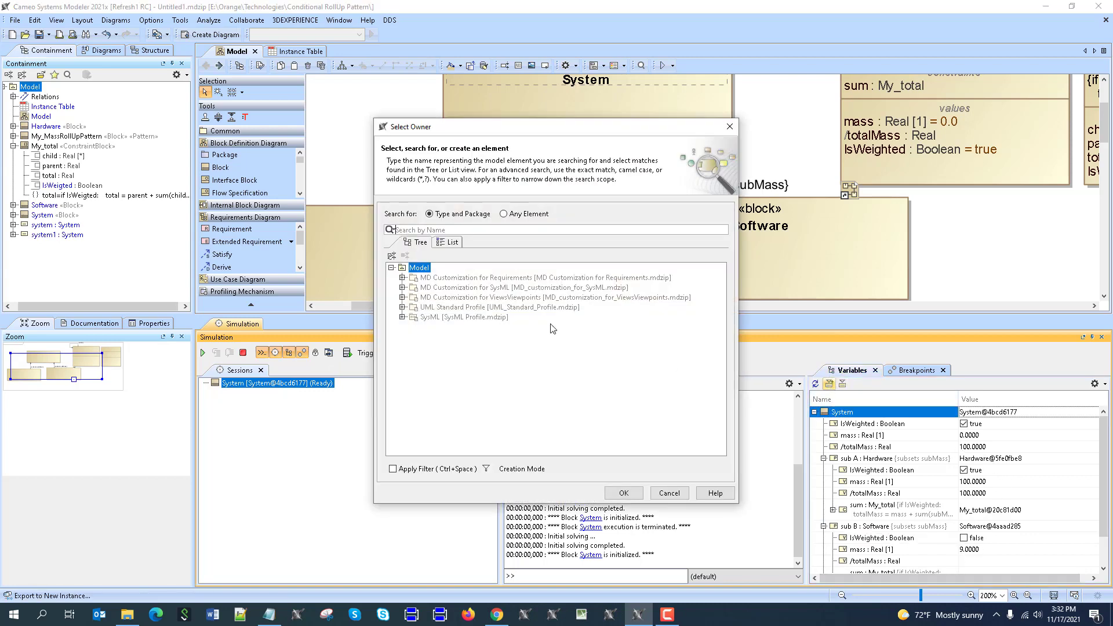
click(624, 493)
click(1101, 336)
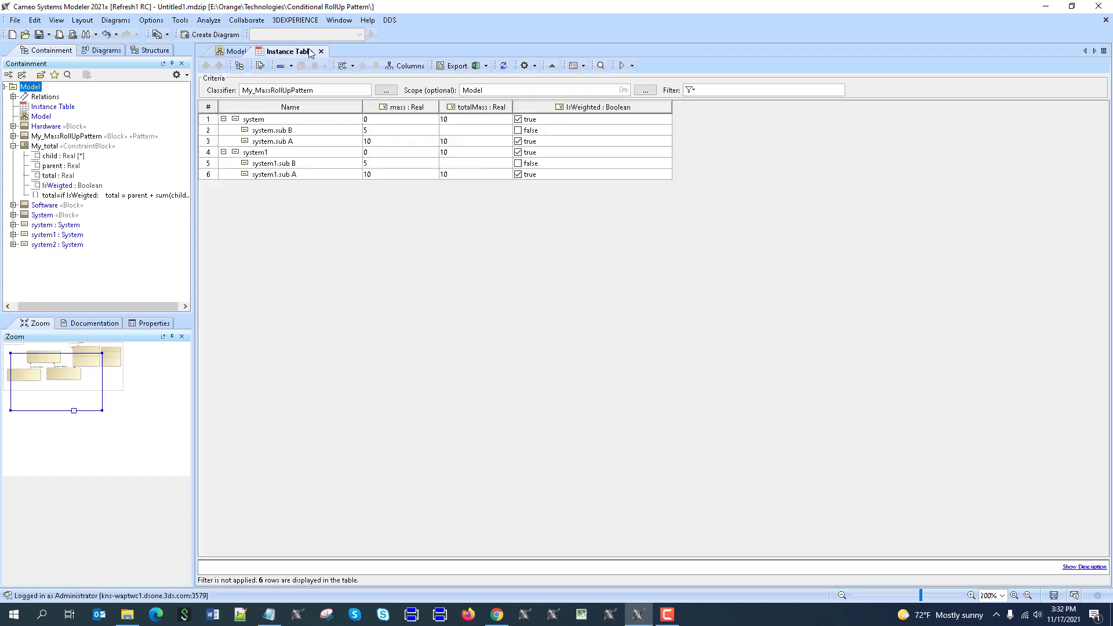
In the Instance Table, expand system2 to show its parts' values.
click(309, 51)
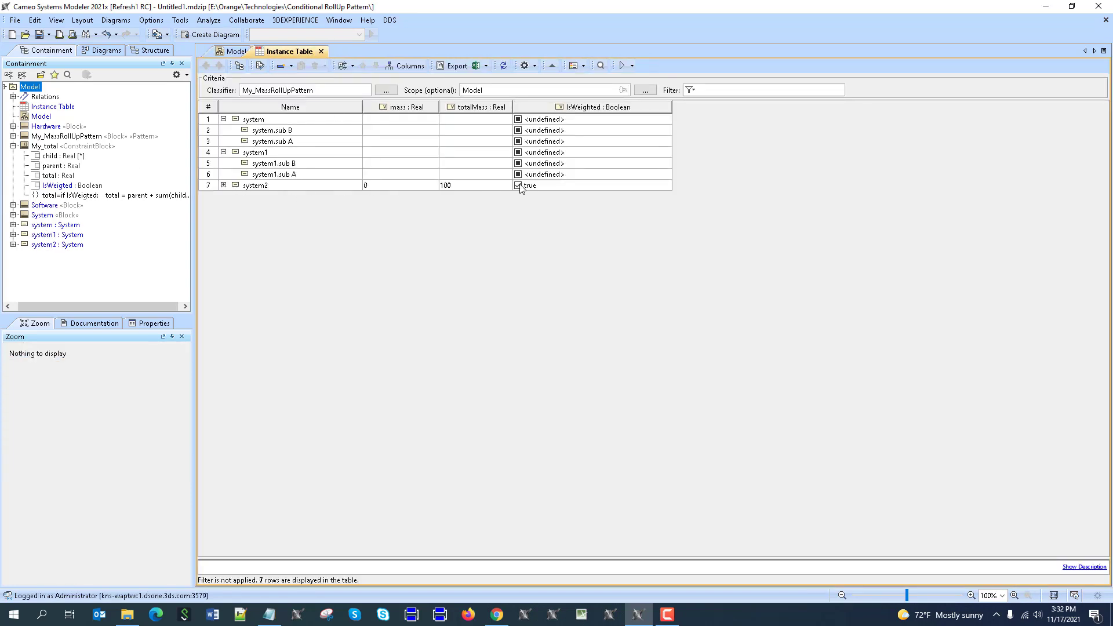
click(223, 186)
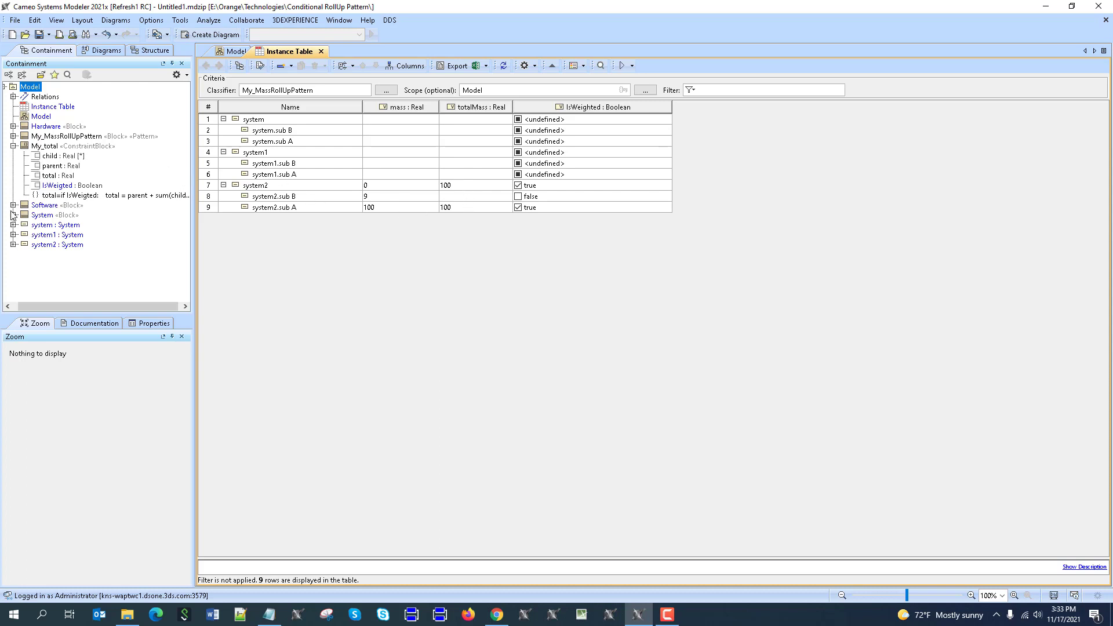
click(43, 226)
Delete the old system and system1 instances and narrow the IsWeighted column.
ctrl+click(49, 235)
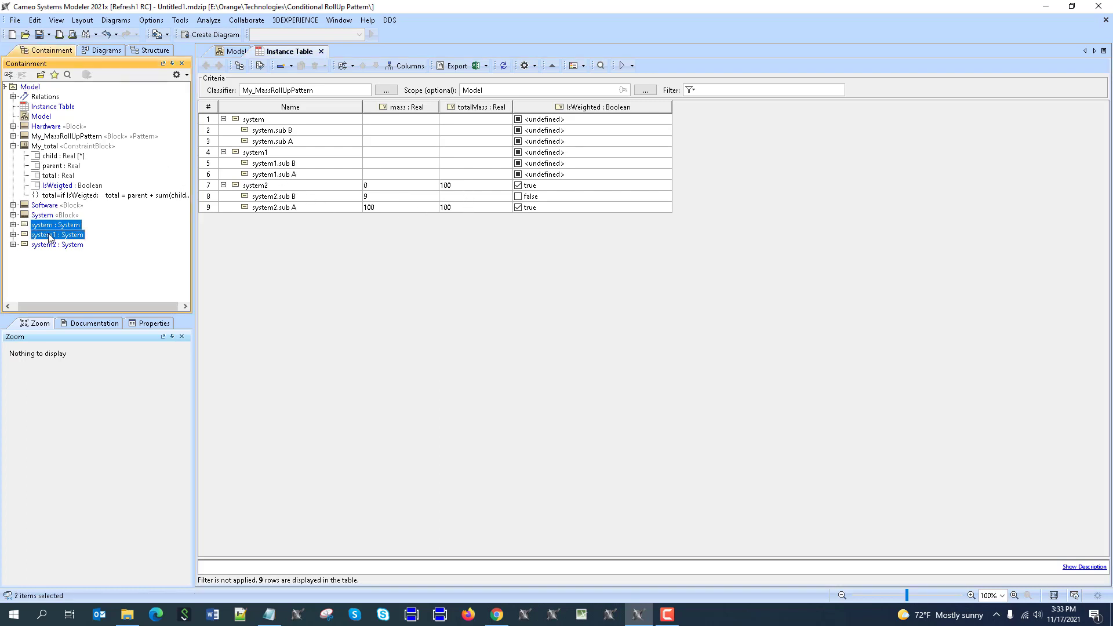
key(Delete)
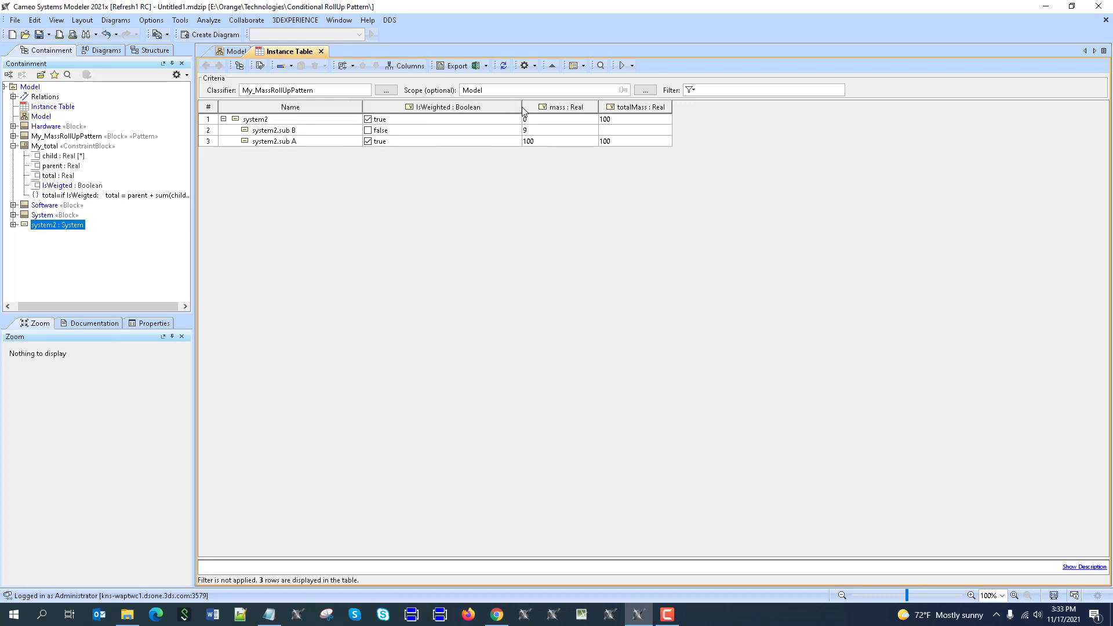
drag(523, 110, 467, 111)
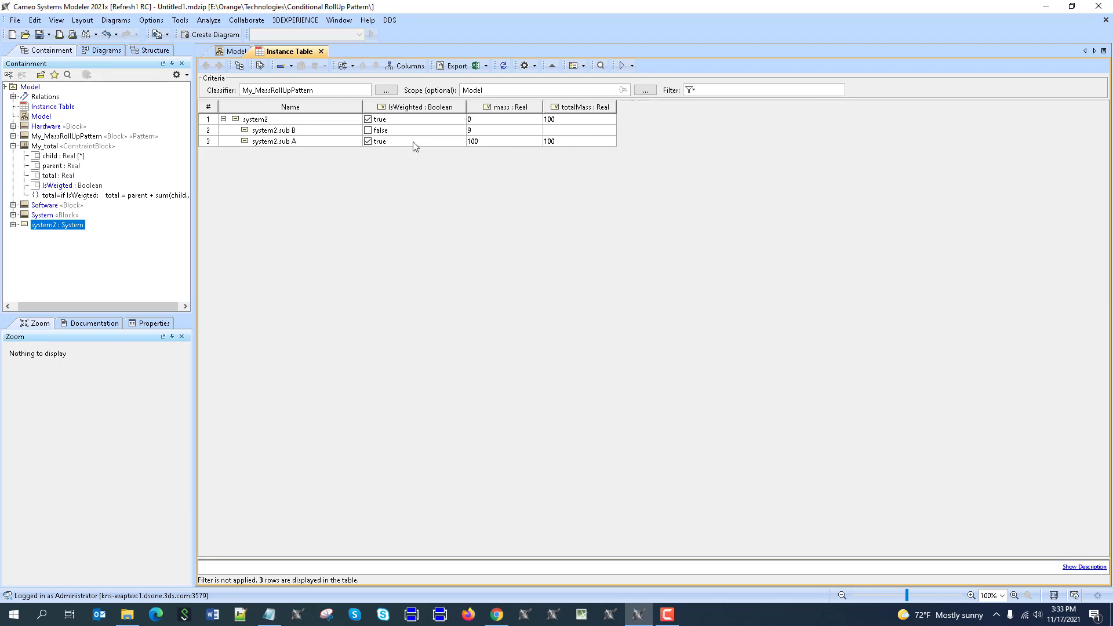
Remove the sub B {subsets subMass} label from the block definition diagram, then go back to the Instance Table.
click(246, 54)
scroll(565, 135, up, 2)
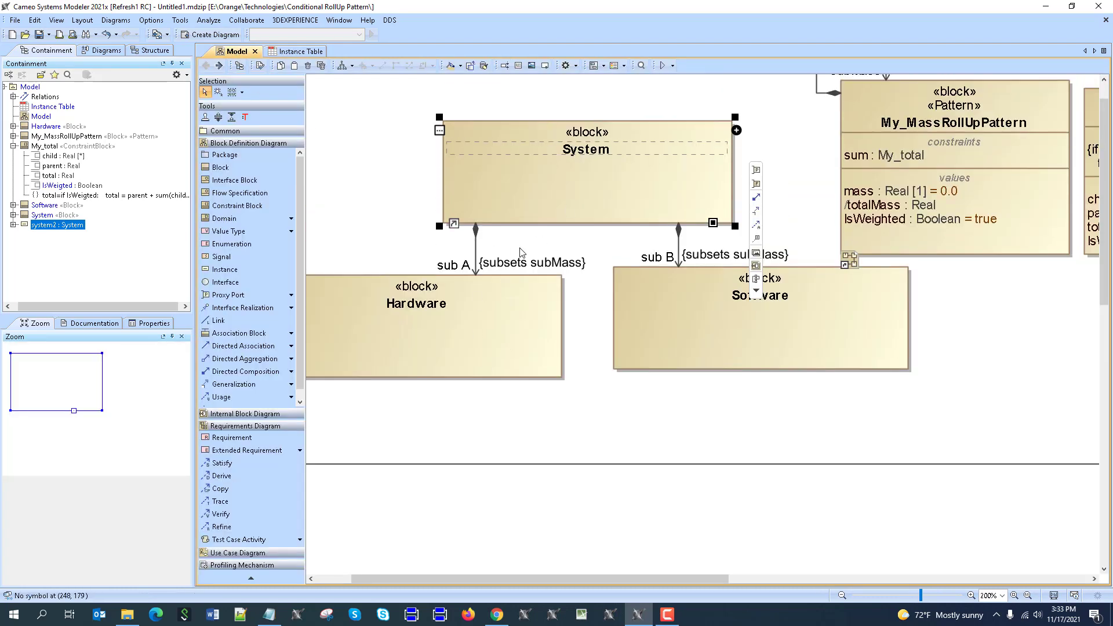
click(738, 394)
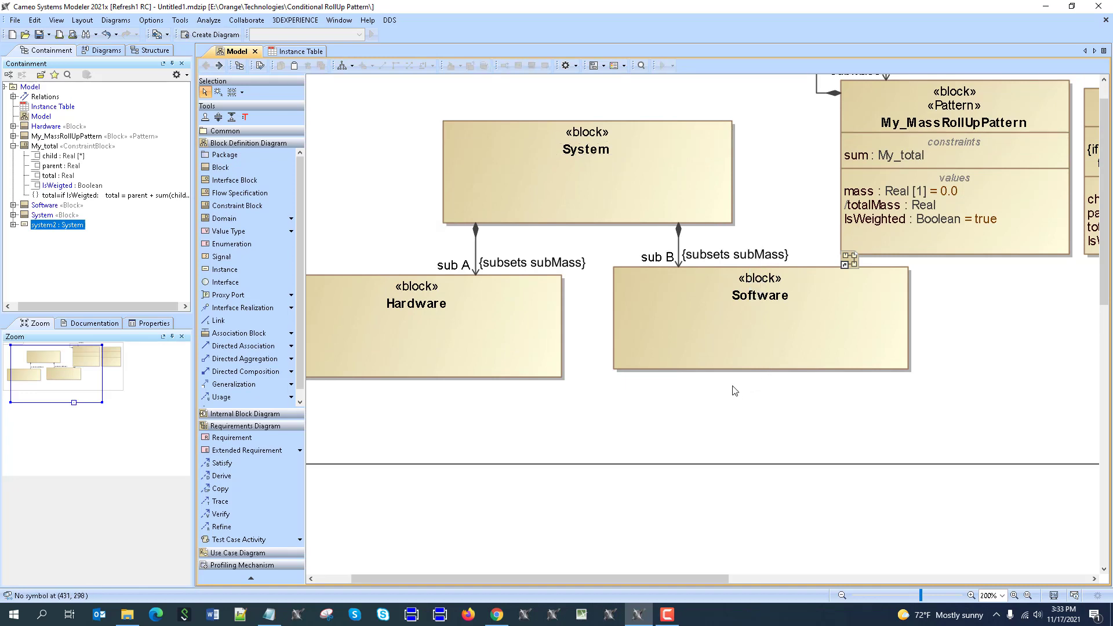
click(742, 255)
key(Delete)
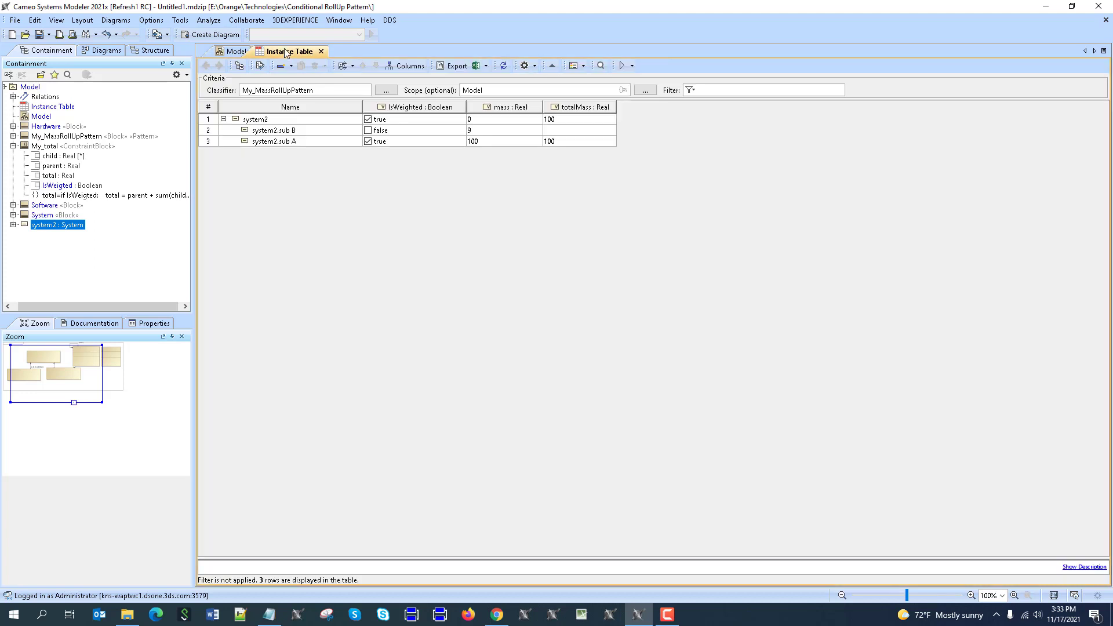
click(297, 51)
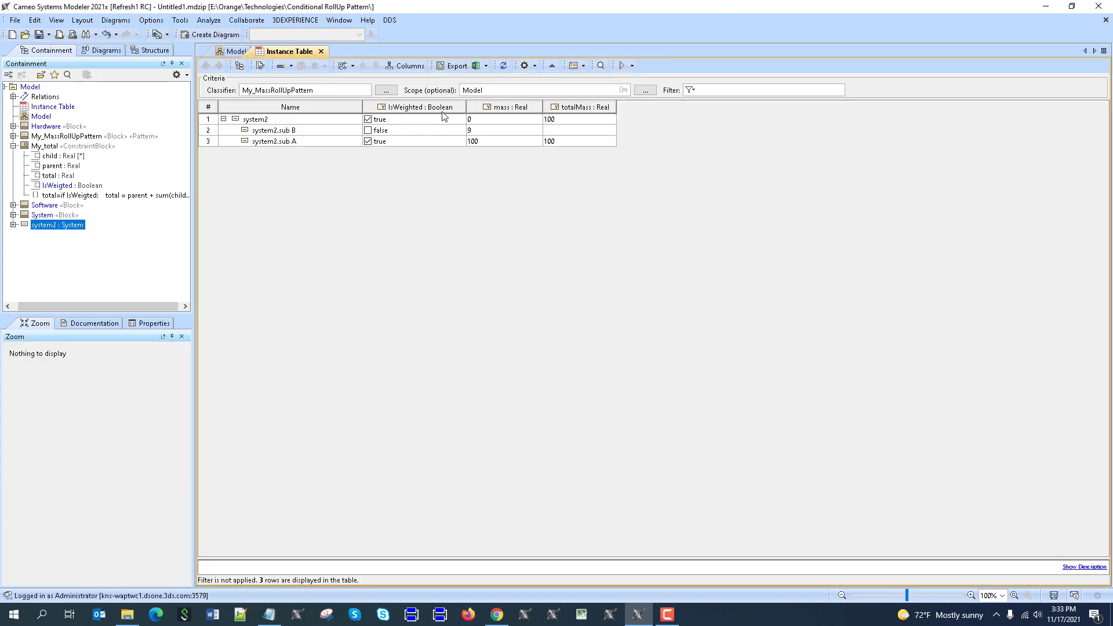
Simulate the system2 instance, replacing the previous run, and inspect Hardware's simulated values.
right_click(274, 125)
right_click(62, 225)
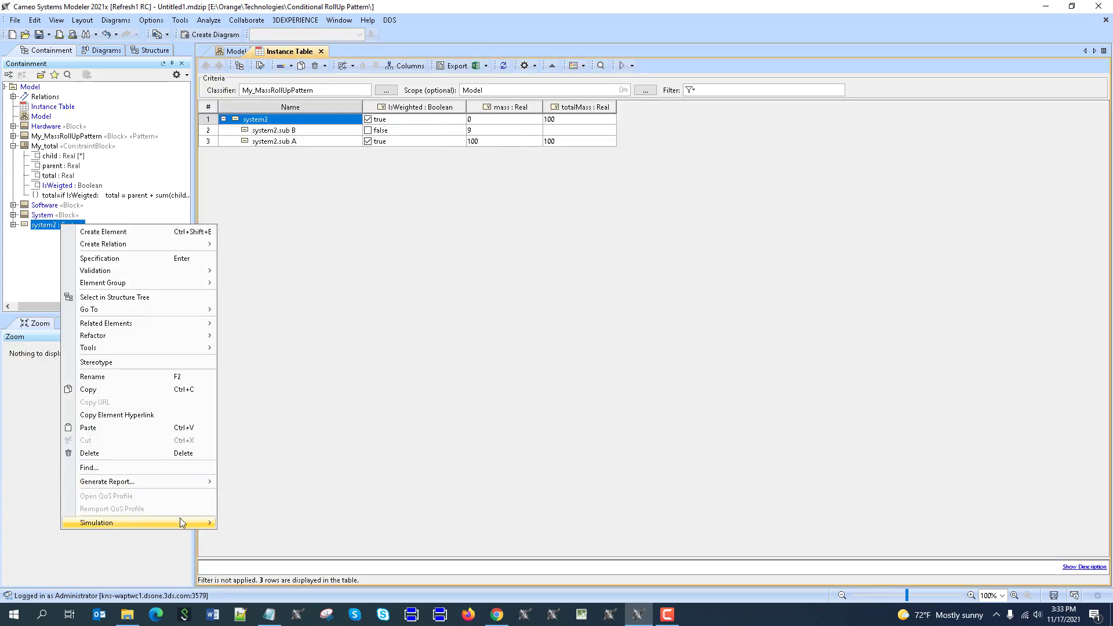
mouse_move(181, 523)
click(238, 522)
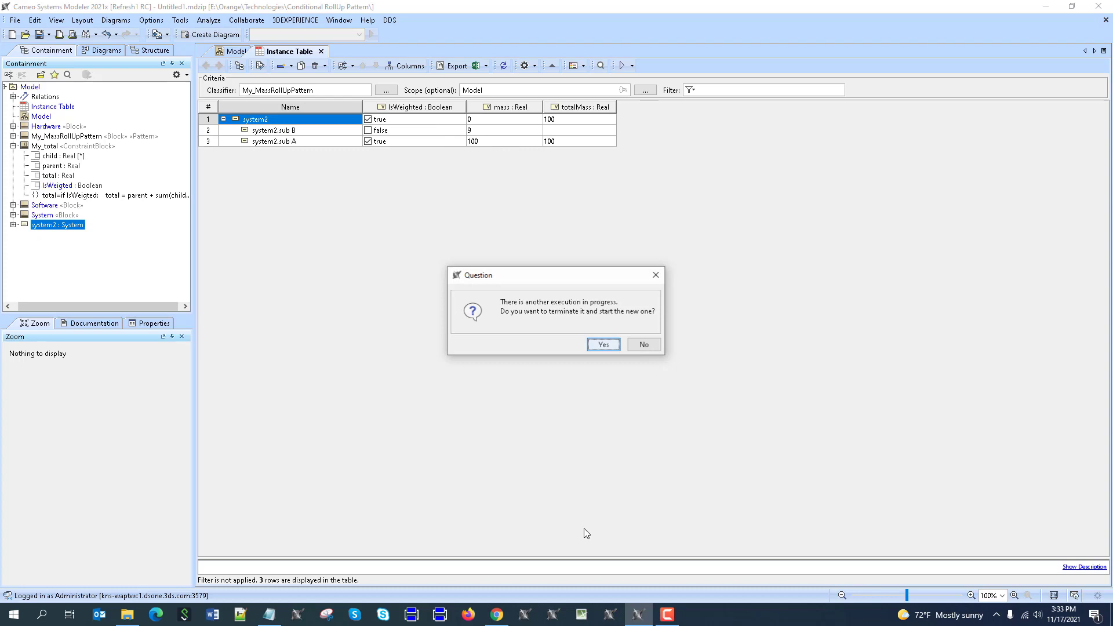
click(603, 345)
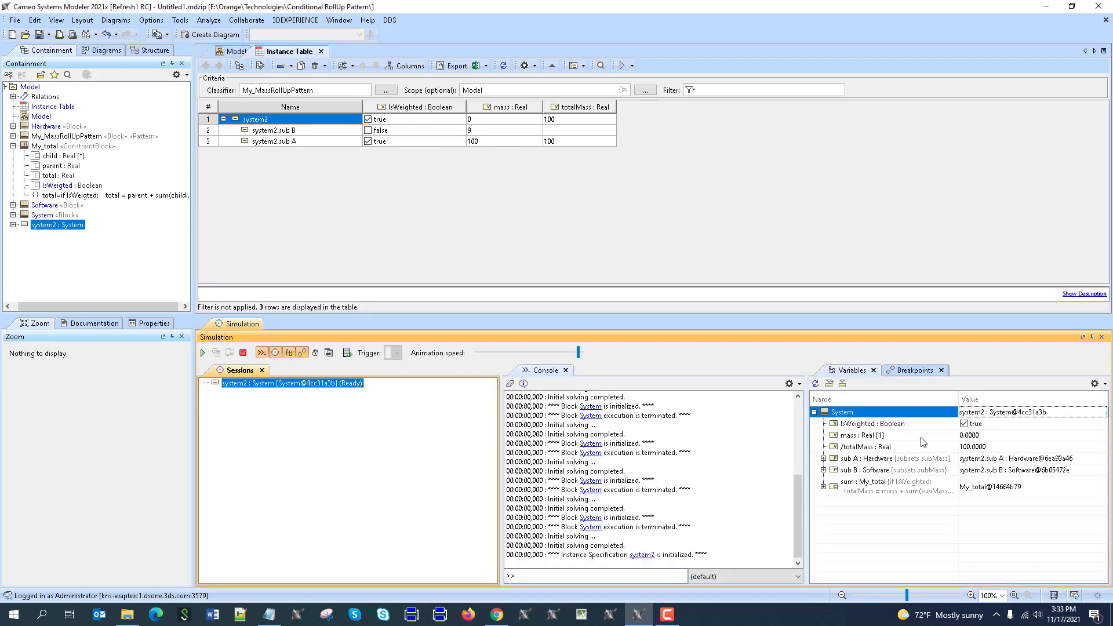
click(824, 459)
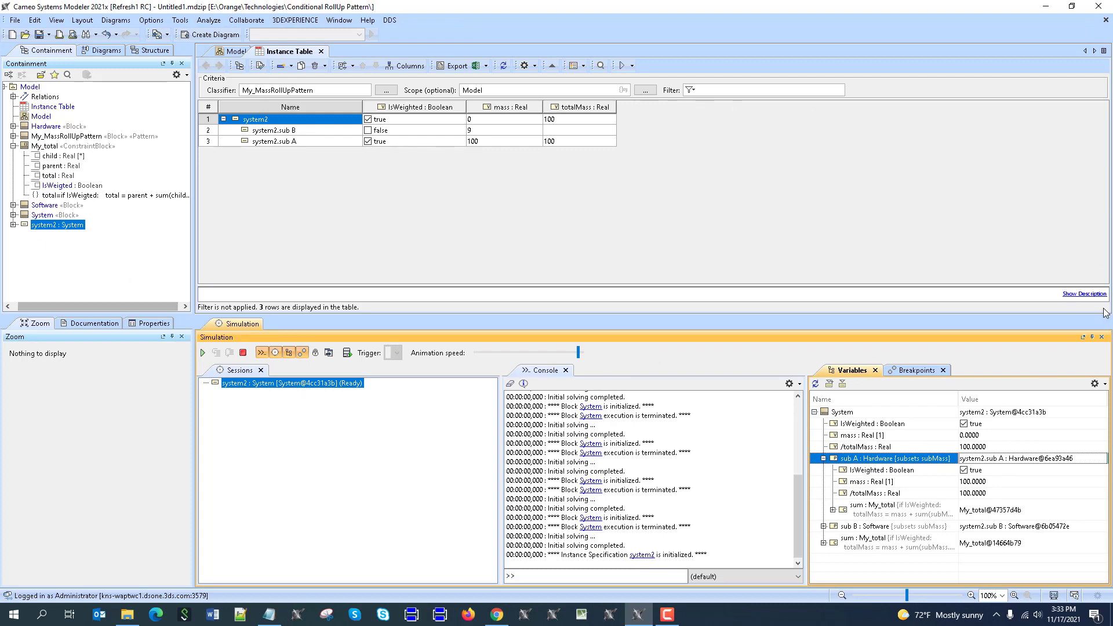
click(1101, 337)
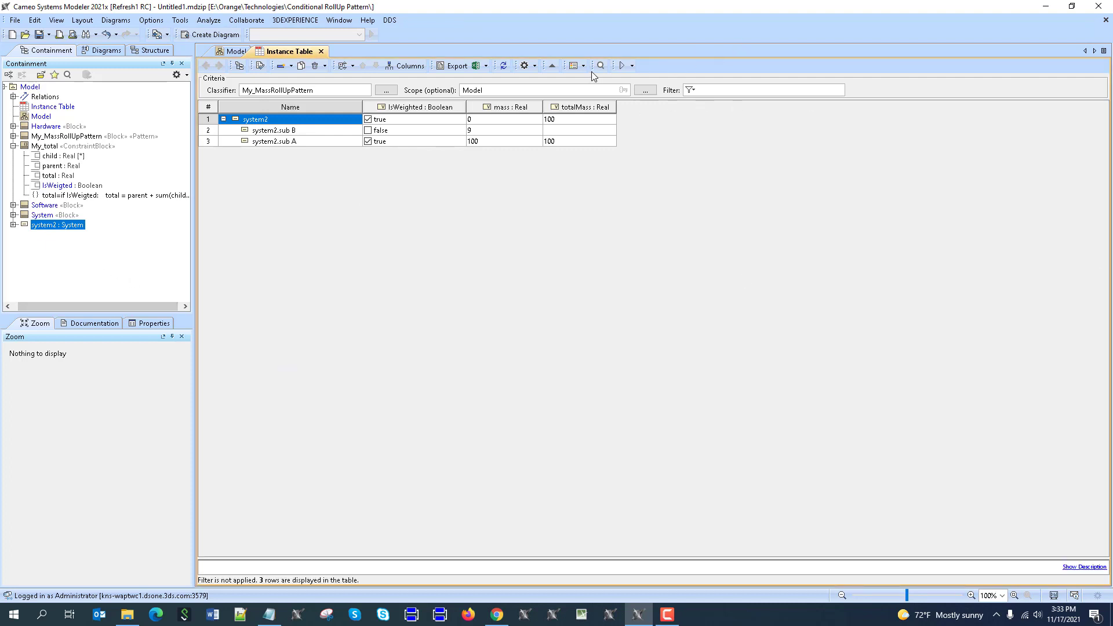
Review the table options and row-evaluation choices without running, then return to the block definition diagram.
click(534, 66)
click(592, 52)
click(634, 66)
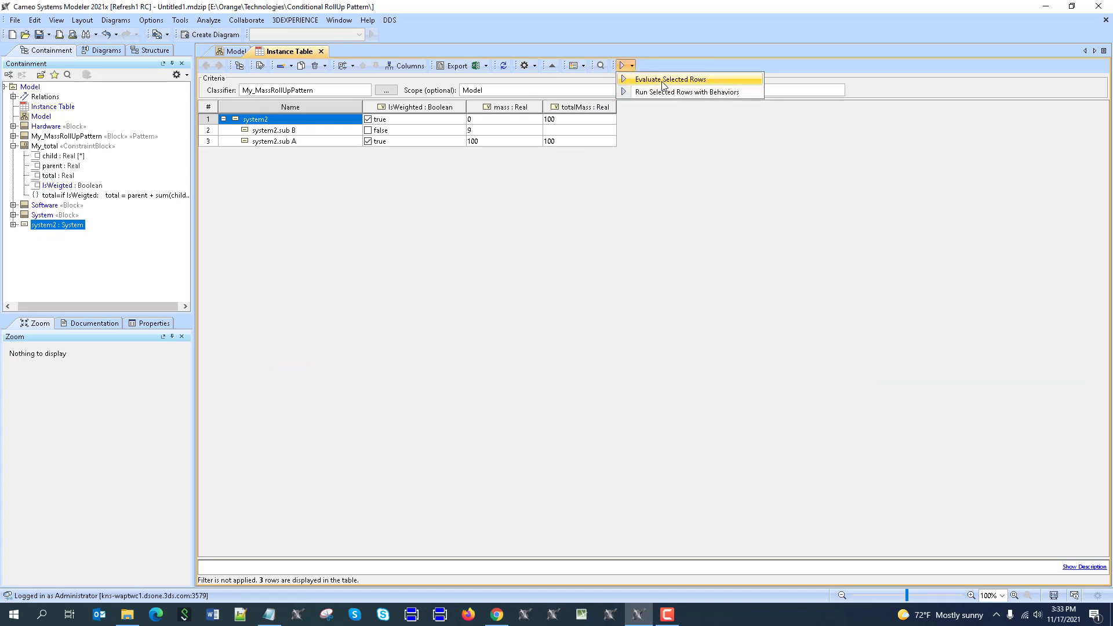
click(672, 232)
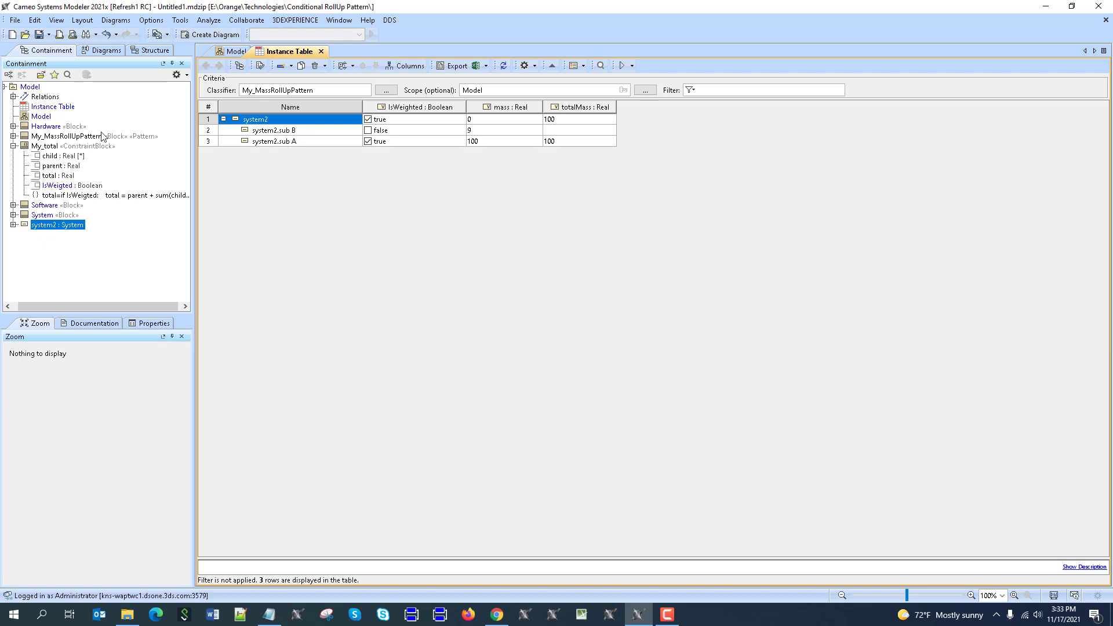
click(232, 51)
scroll(911, 336, up, 2)
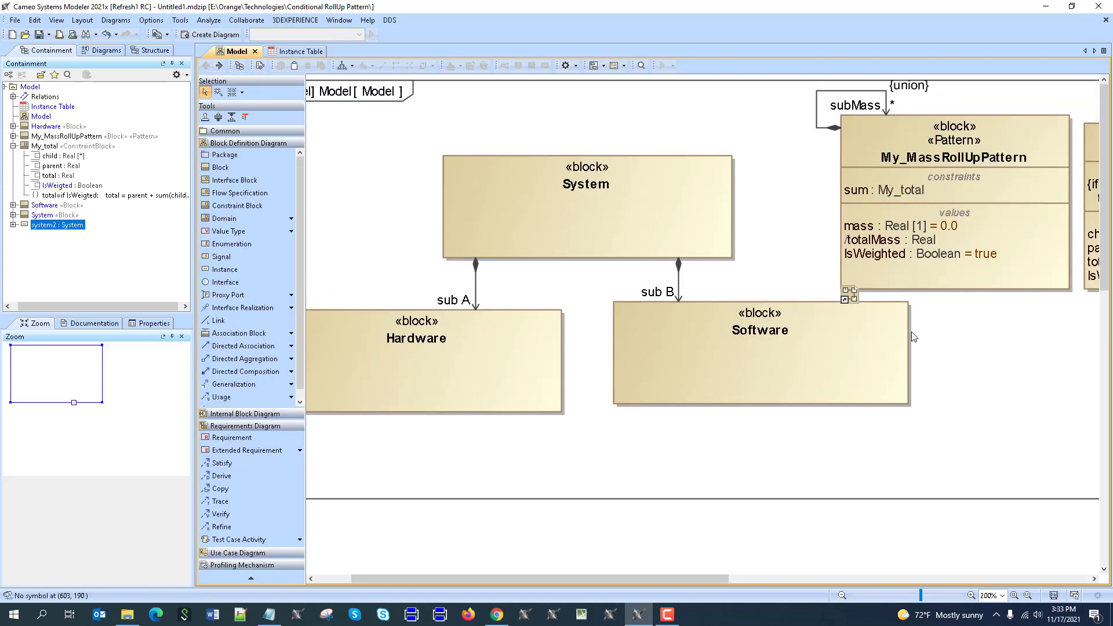